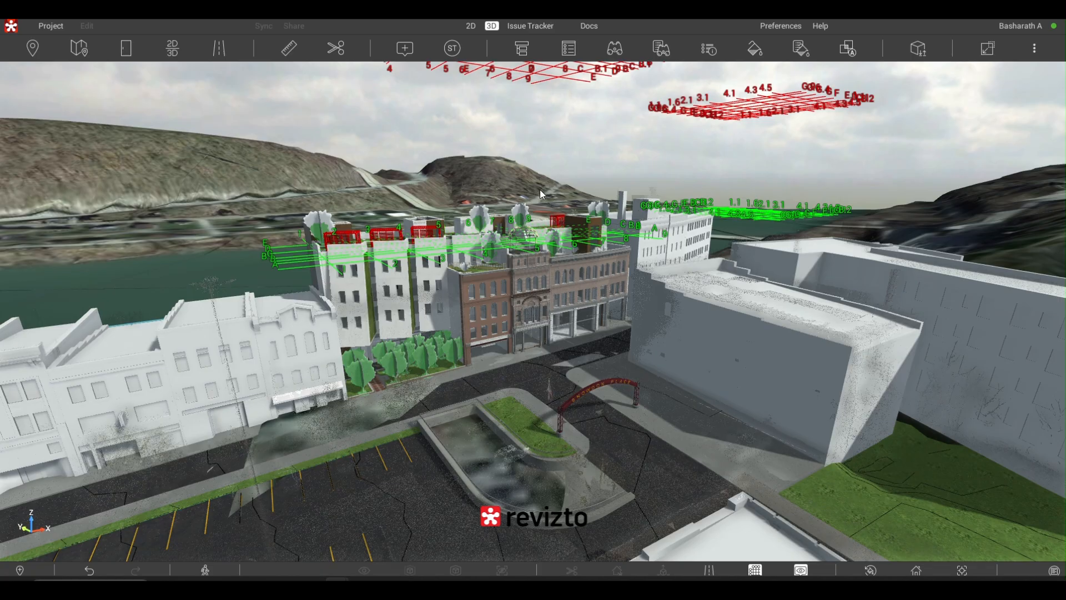
# - Examine the street-side building row and the surrounding river and hill terrain in the 3D site model
pyautogui.scroll(5, 540, 190)
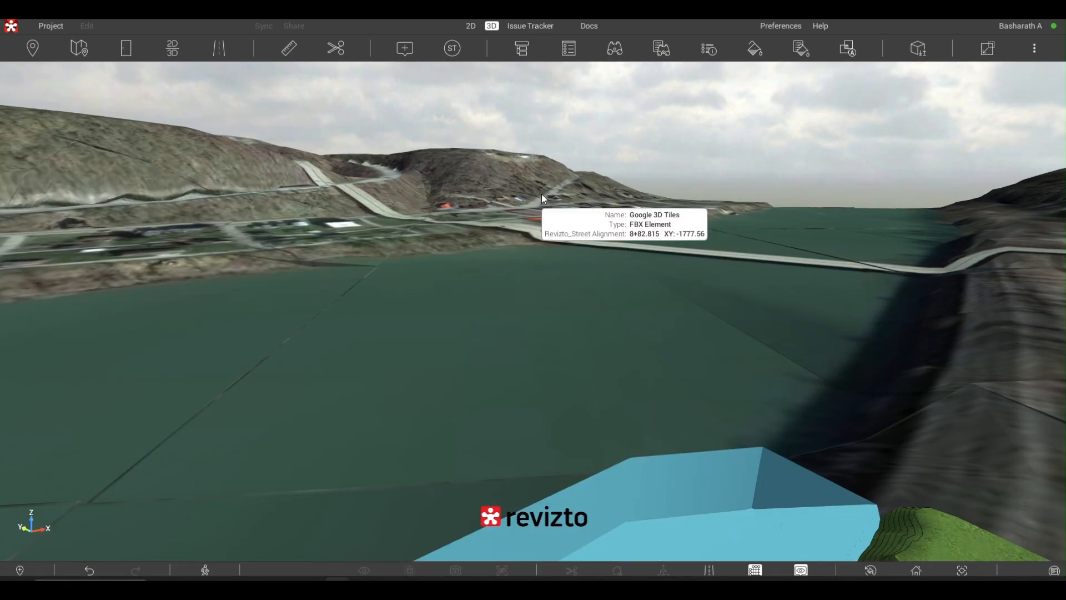
pyautogui.scroll(-5, 544, 200)
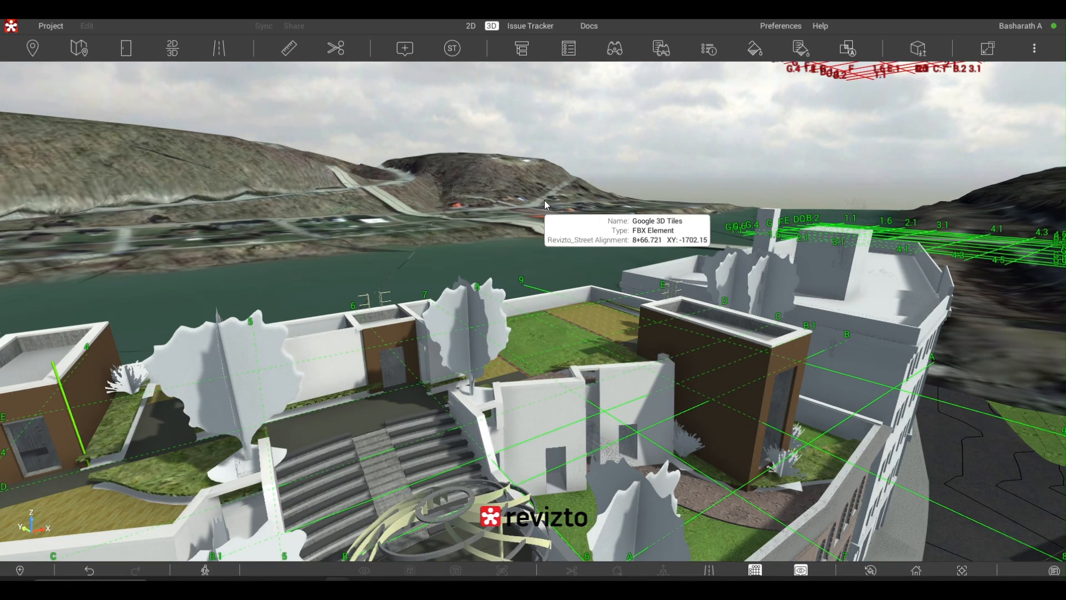
pyautogui.scroll(-3, 545, 200)
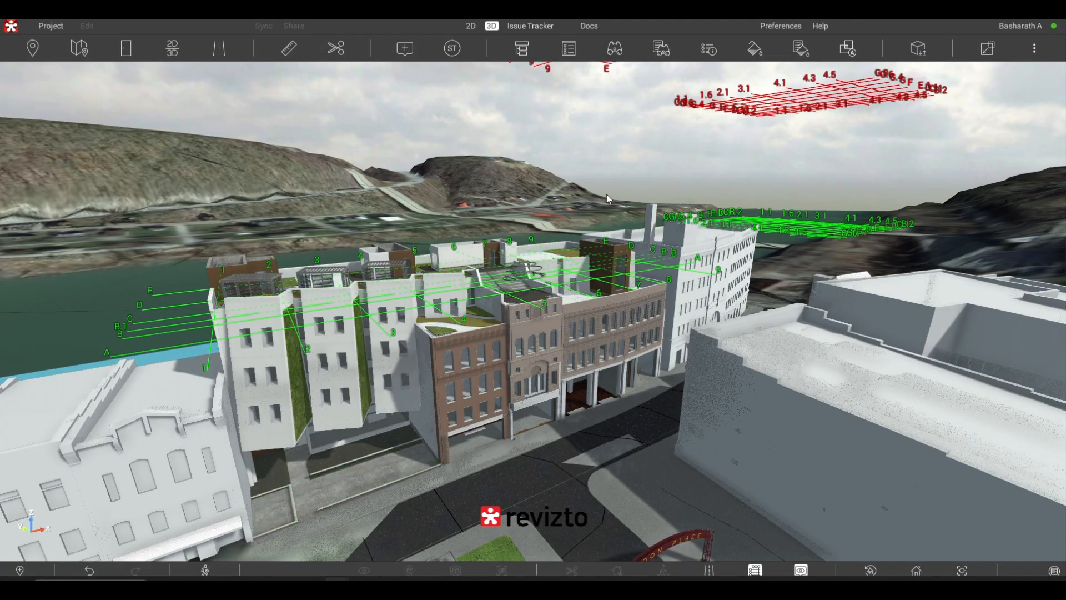
pyautogui.moveTo(572, 222); pyautogui.dragTo(562, 175)
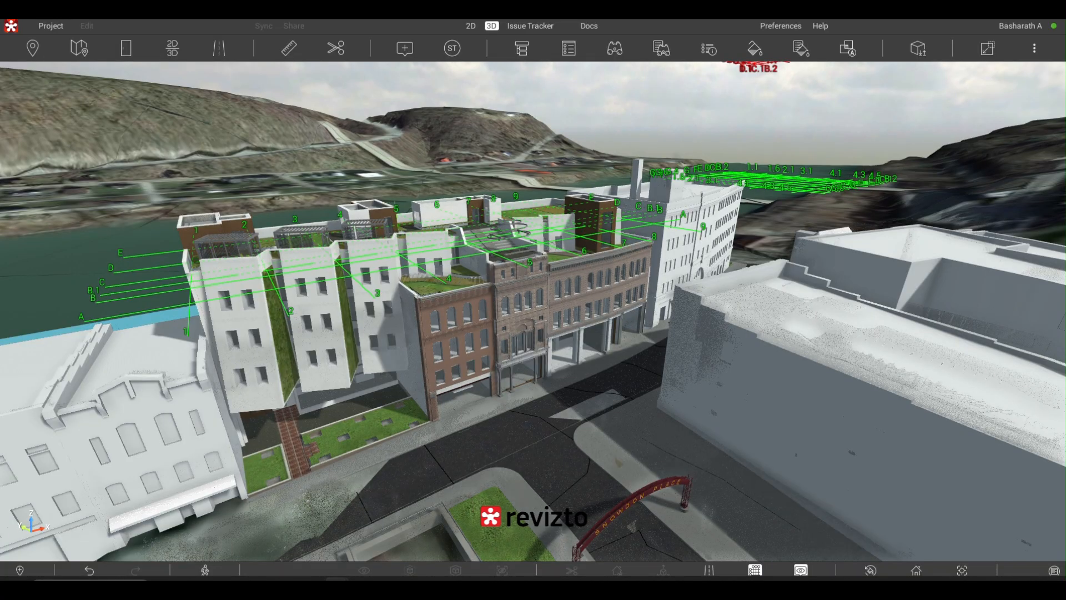
pyautogui.moveTo(661, 113); pyautogui.dragTo(147, 103)
pyautogui.moveTo(900, 208); pyautogui.dragTo(796, 125)
pyautogui.moveTo(878, 327); pyautogui.dragTo(11, 222)
pyautogui.moveTo(555, 250); pyautogui.dragTo(340, 415)
pyautogui.moveTo(759, 191); pyautogui.dragTo(787, 151)
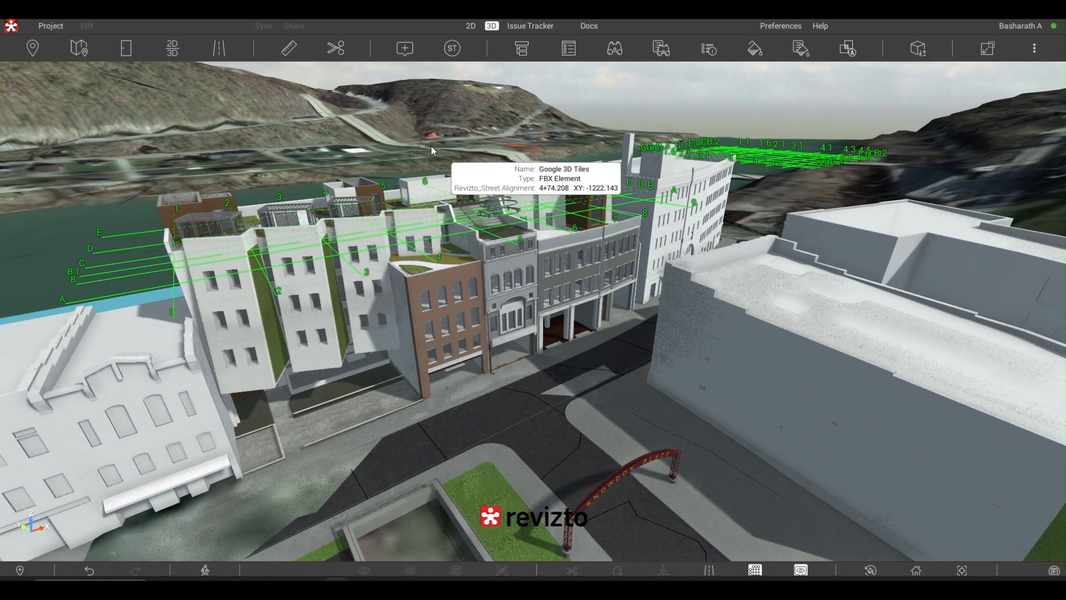
# - Examine the main building's roof terraces, red pergolas, trees and stepped seating at close range
pyautogui.scroll(5, 425, 147)
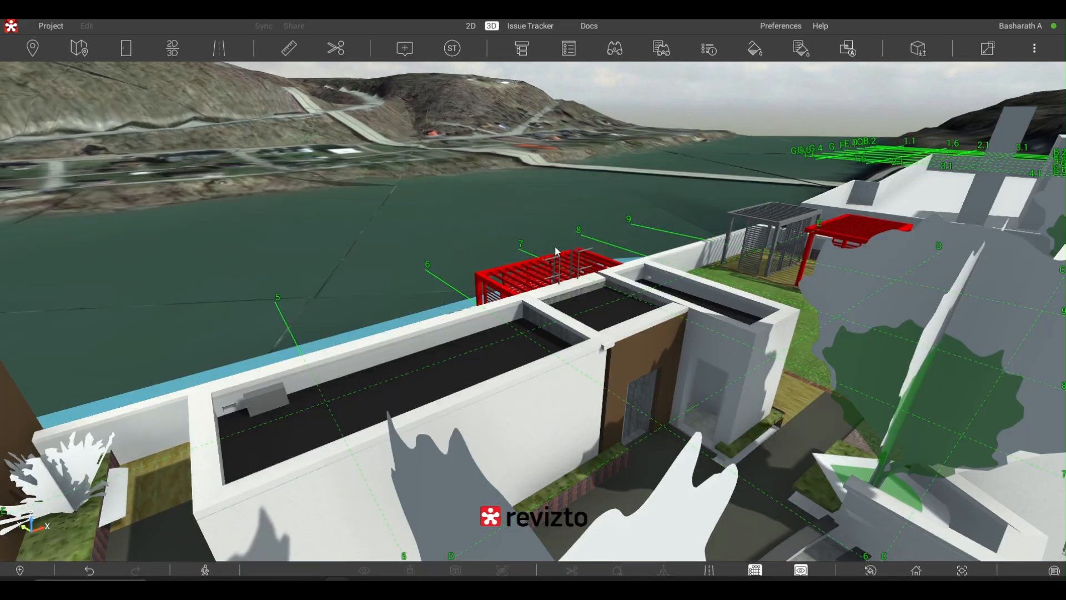
pyautogui.scroll(2, 861, 273)
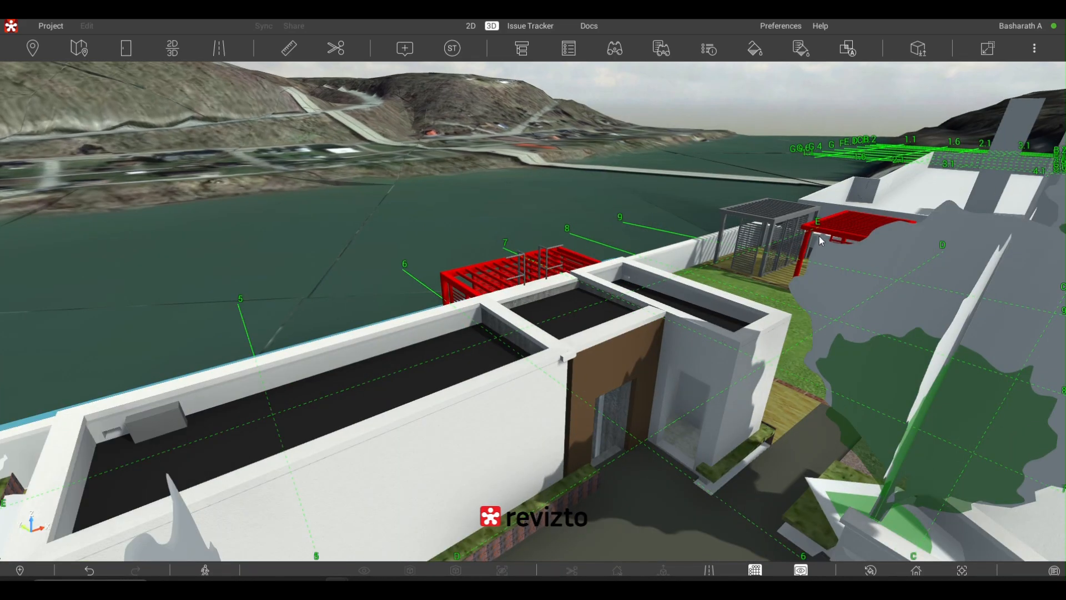
pyautogui.scroll(2, 818, 236)
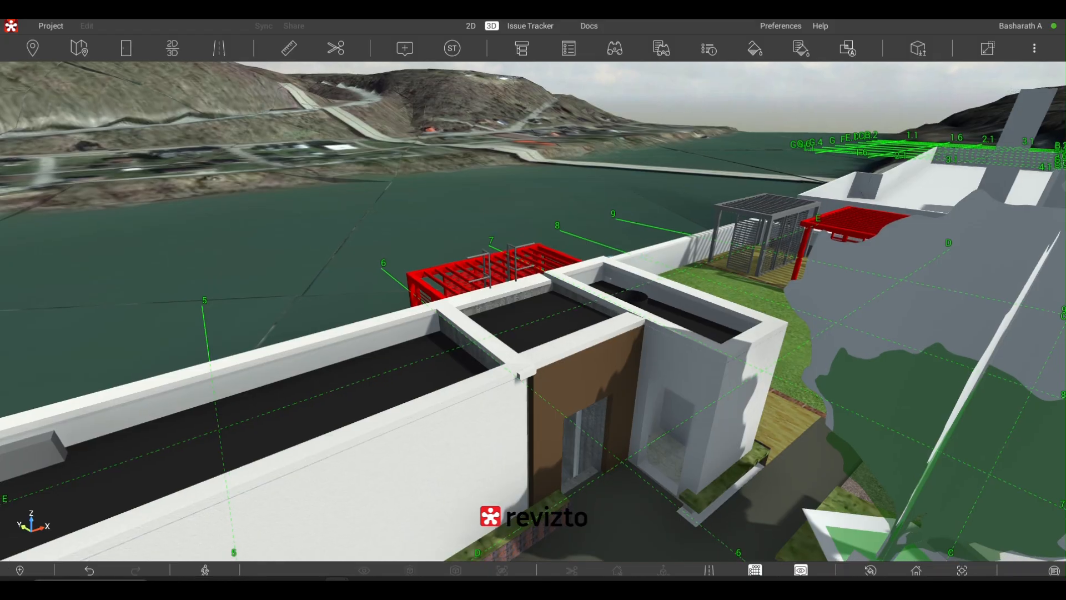
pyautogui.moveTo(818, 236); pyautogui.dragTo(161, 205)
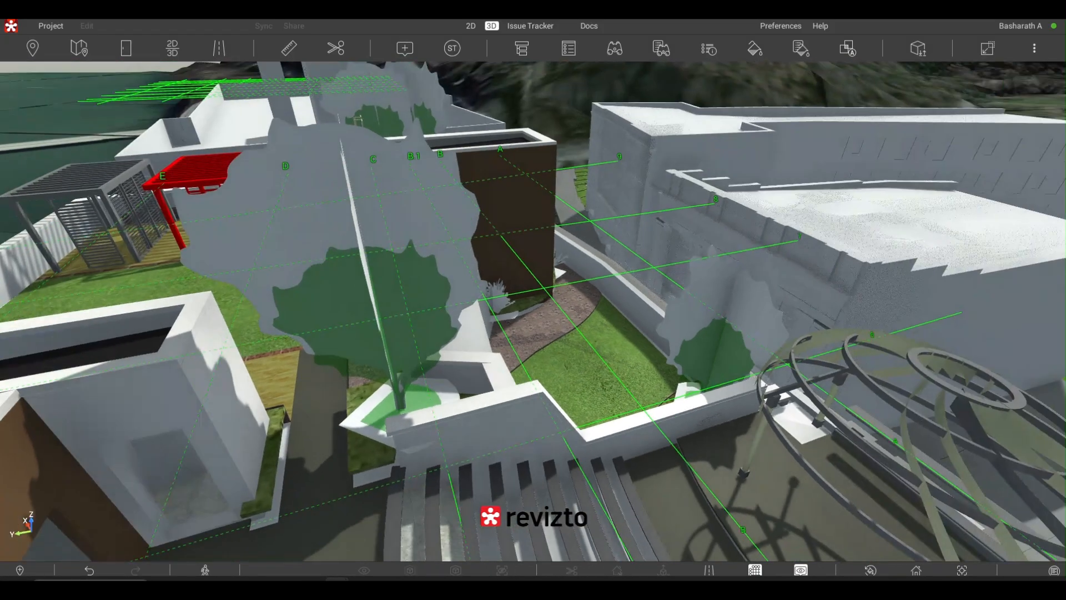
pyautogui.moveTo(192, 172); pyautogui.dragTo(116, 136)
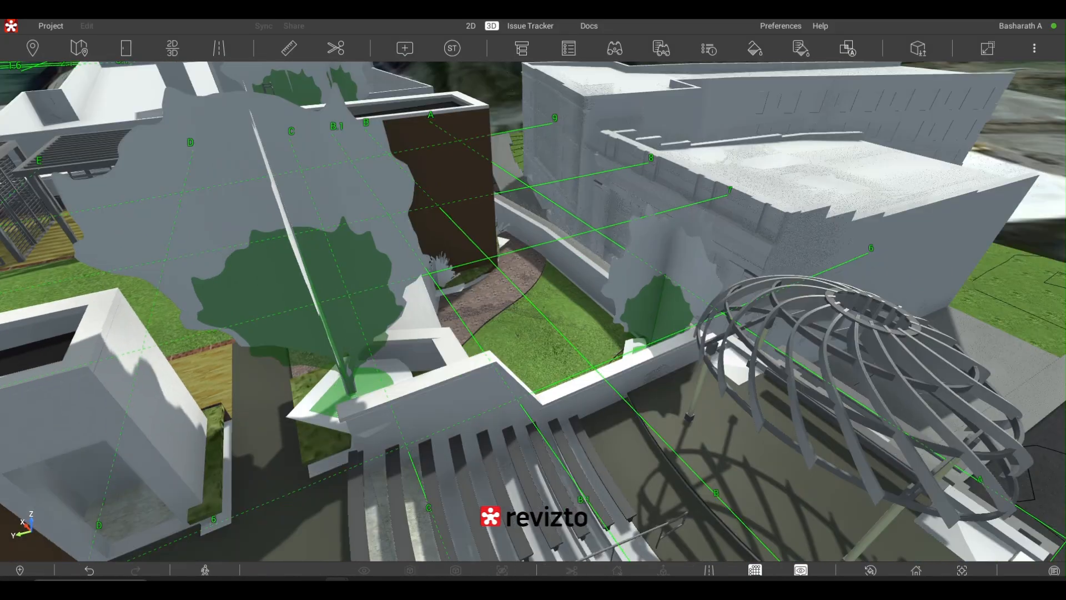
pyautogui.moveTo(533, 311); pyautogui.dragTo(536, 198)
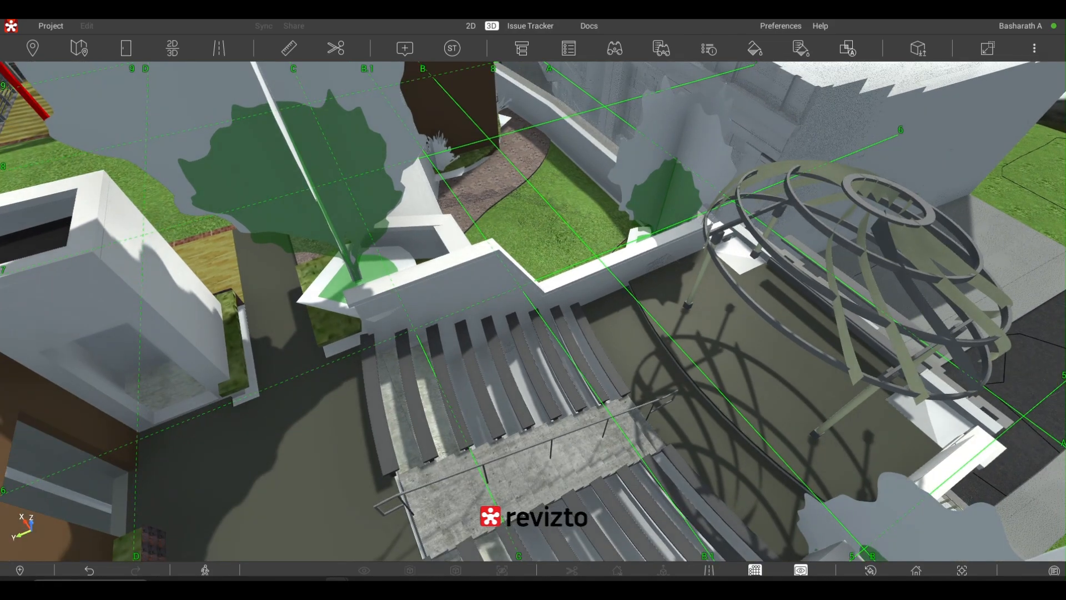
pyautogui.moveTo(852, 241); pyautogui.dragTo(808, 456)
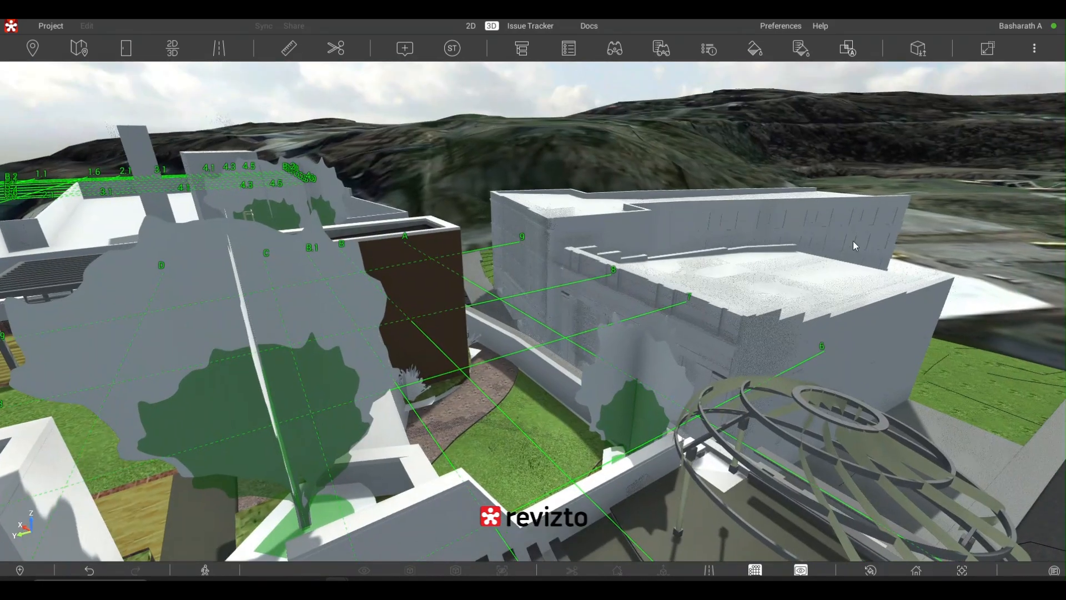
# - Inspect the white building across the street and the main building's domed roof structure and gardens
pyautogui.scroll(2, 851, 241)
pyautogui.scroll(2, 561, 229)
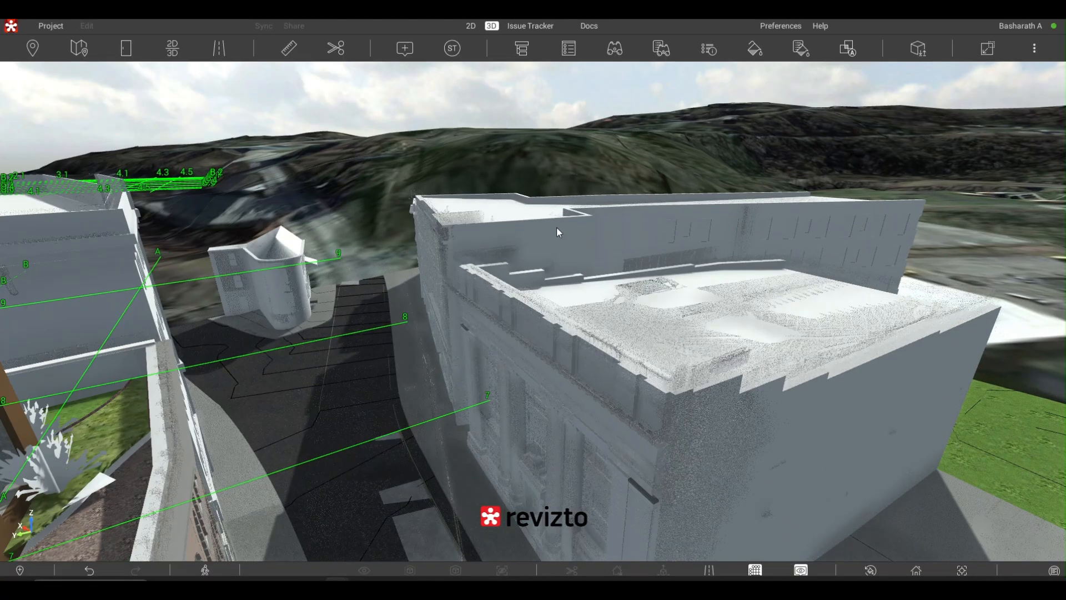
pyautogui.moveTo(556, 227); pyautogui.dragTo(139, 177)
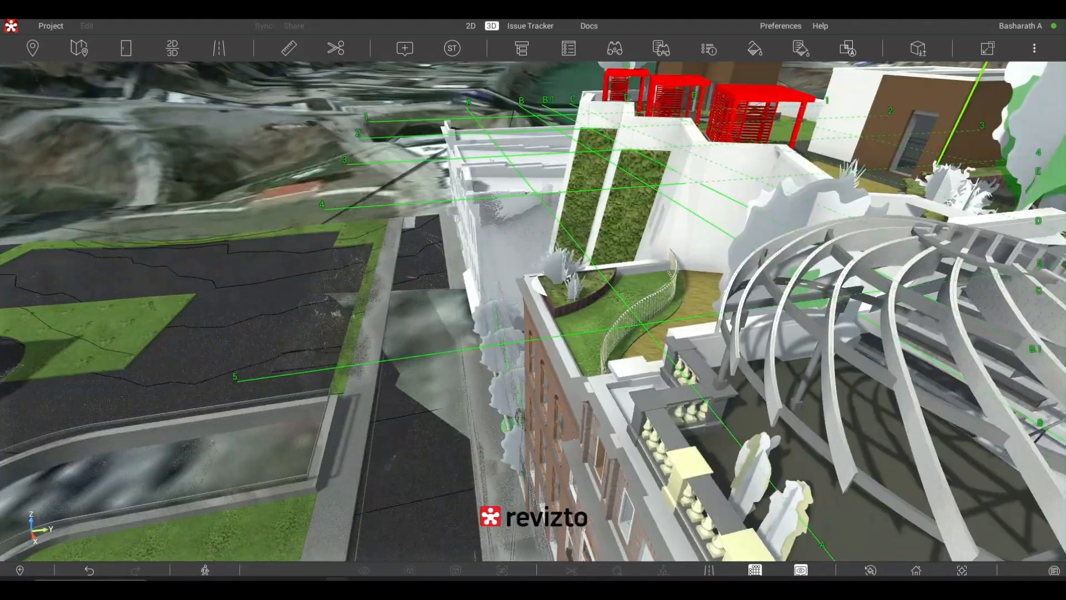
pyautogui.moveTo(639, 231); pyautogui.dragTo(658, 232)
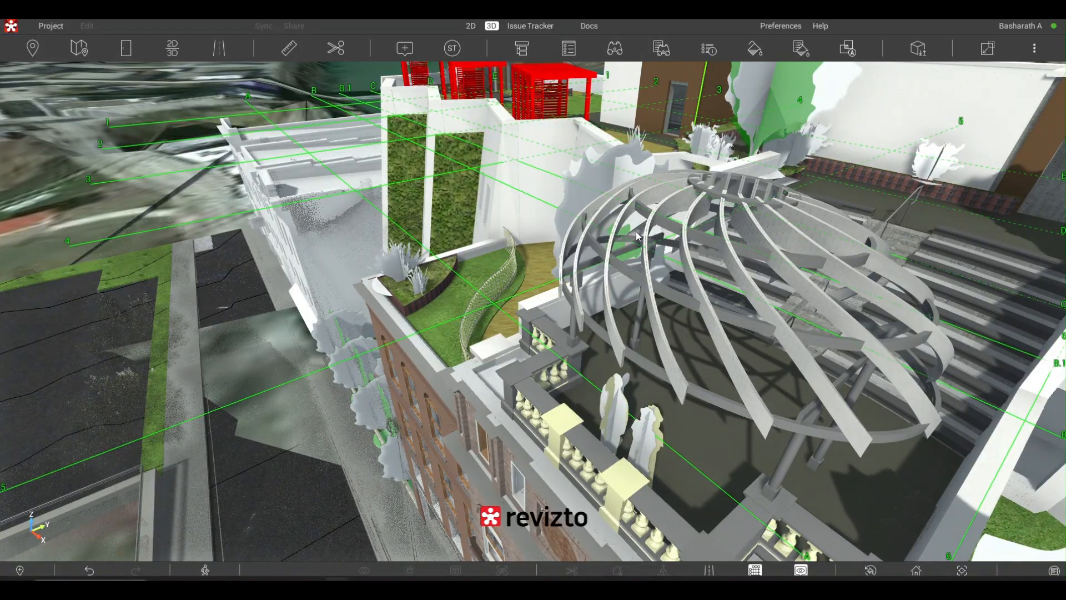
pyautogui.scroll(-5, 572, 289)
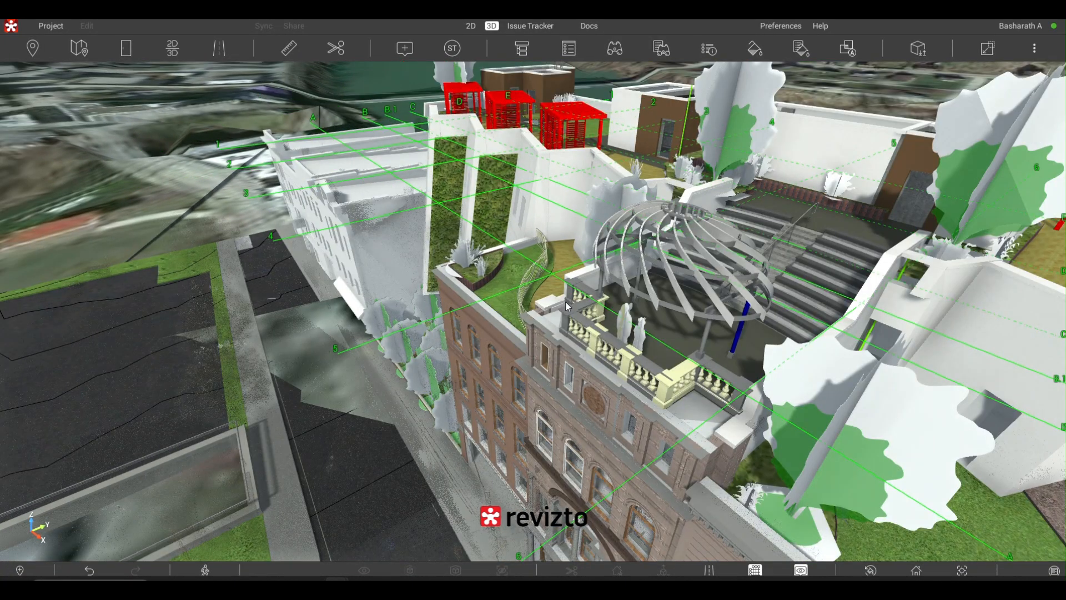
pyautogui.scroll(-3, 564, 302)
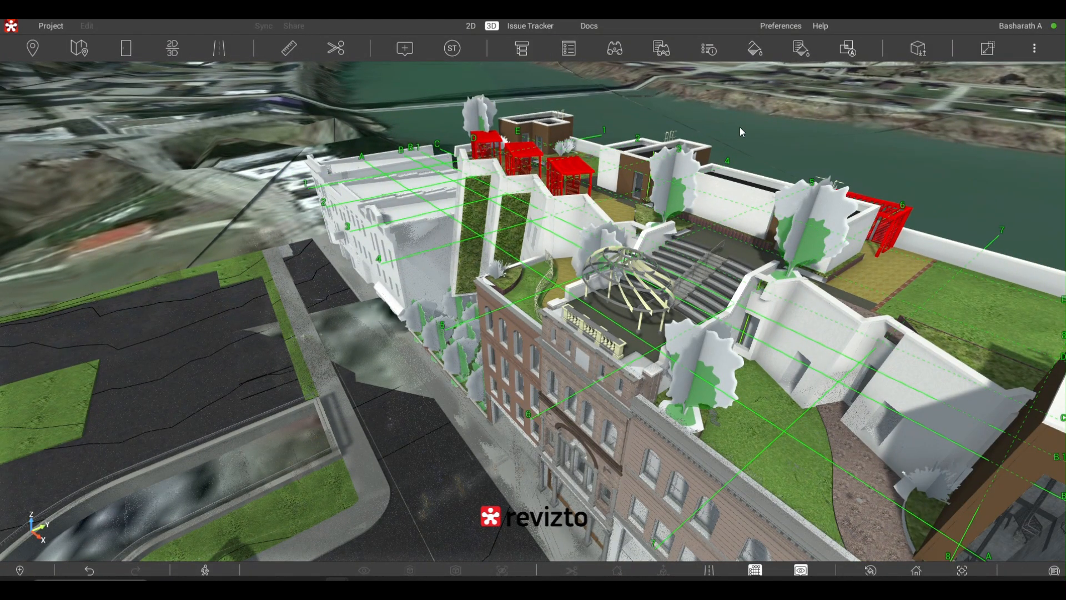
pyautogui.moveTo(741, 130)
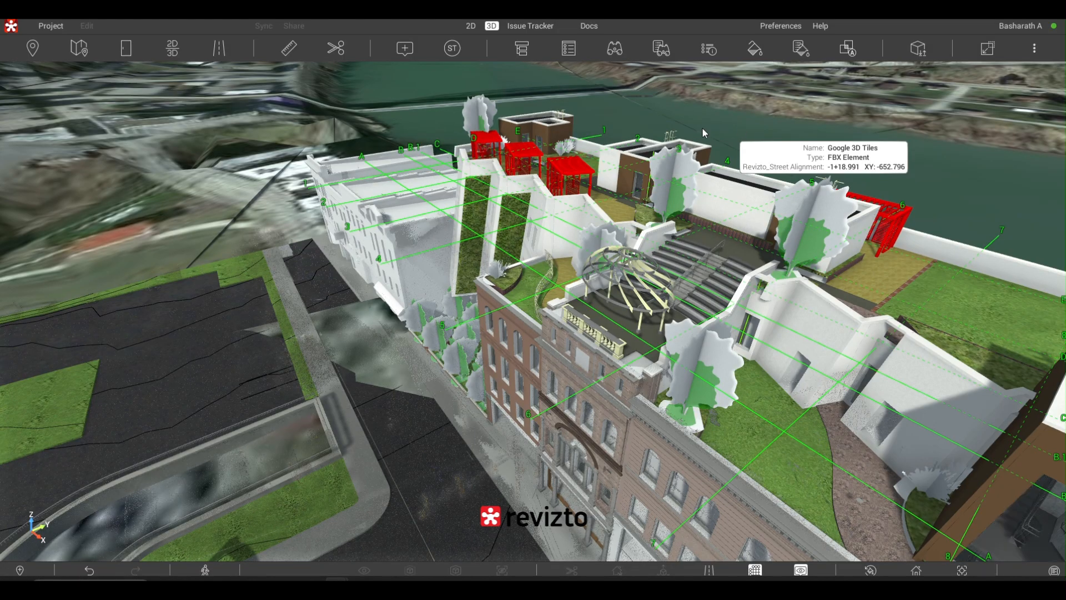
pyautogui.moveTo(627, 100)
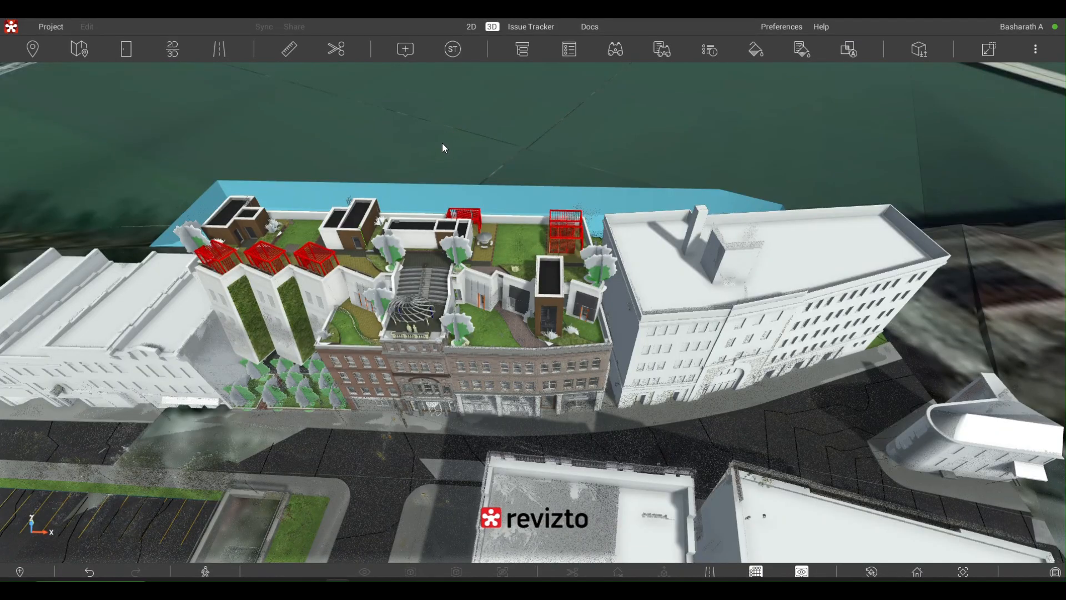
# - Look down on the street, the plaza basin and the red entrance arch in front of the main building
pyautogui.moveTo(442, 143); pyautogui.dragTo(431, 175)
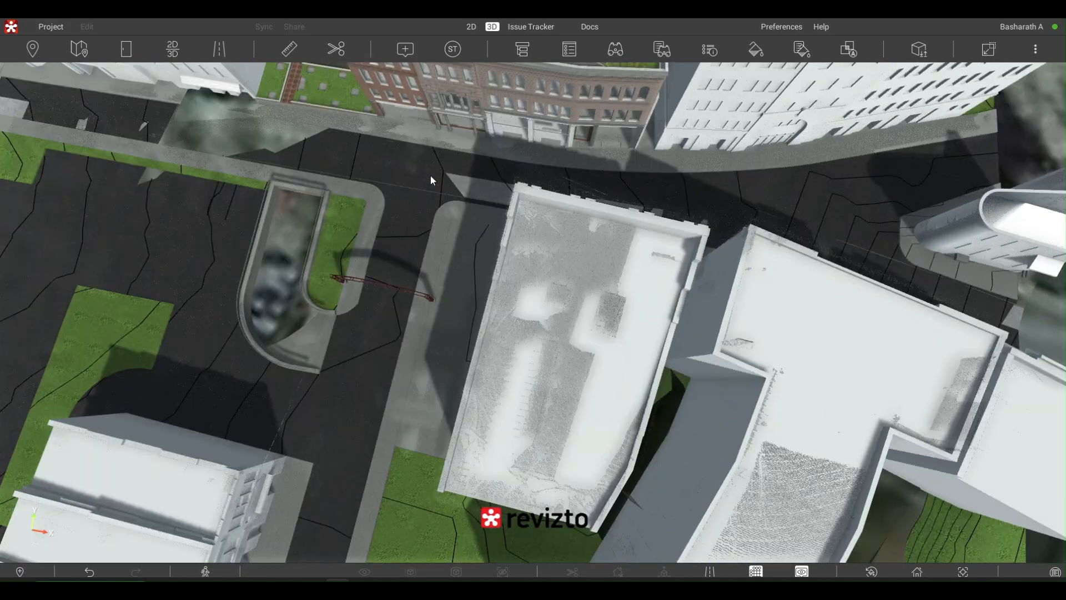
pyautogui.scroll(3, 431, 176)
pyautogui.scroll(2, 436, 173)
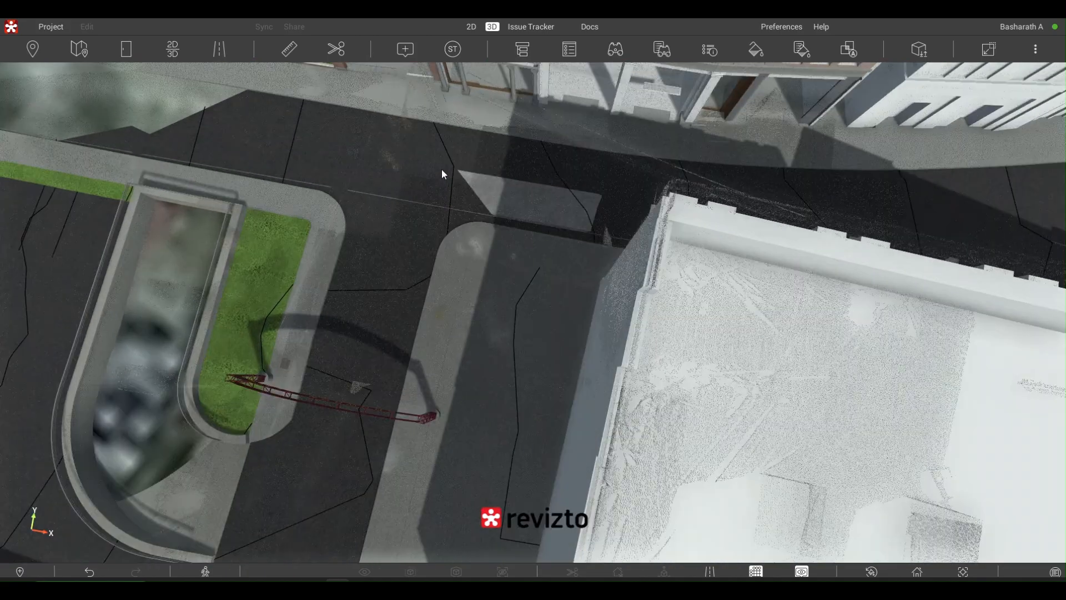
pyautogui.moveTo(442, 168); pyautogui.dragTo(755, 416)
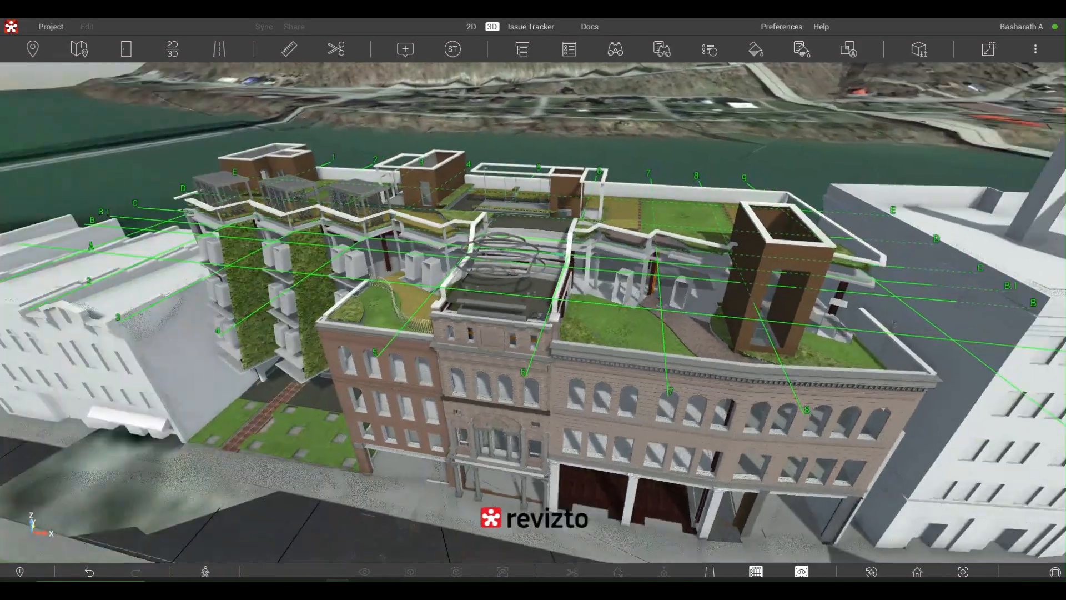
# - Inspect the brick facades, green walls and roof gardens of the main building beside the white row houses
pyautogui.moveTo(166, 134); pyautogui.dragTo(415, 123)
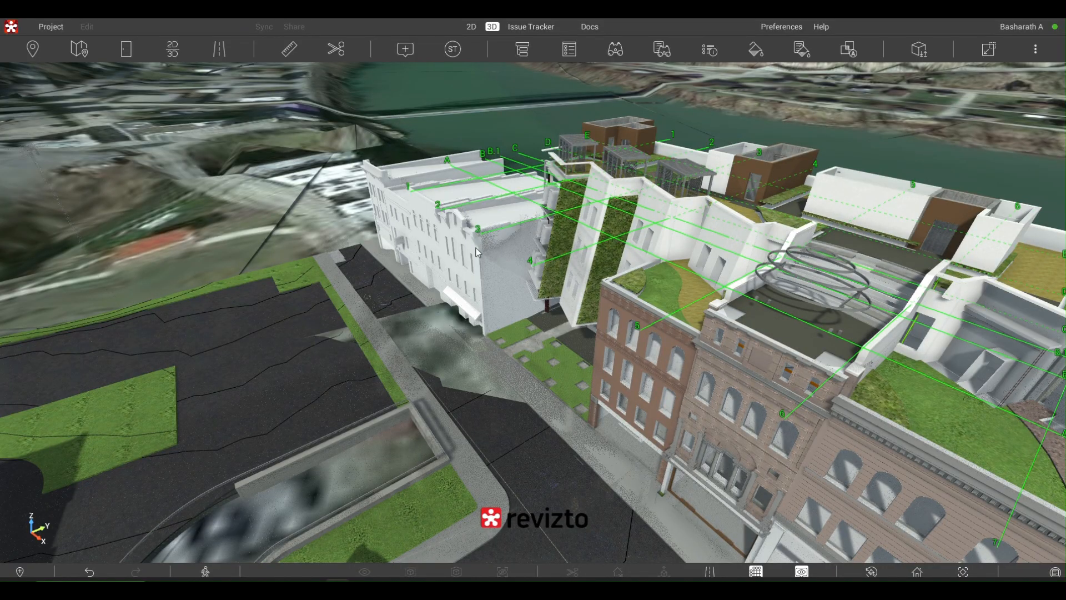
pyautogui.scroll(-2, 558, 290)
pyautogui.scroll(-2, 558, 294)
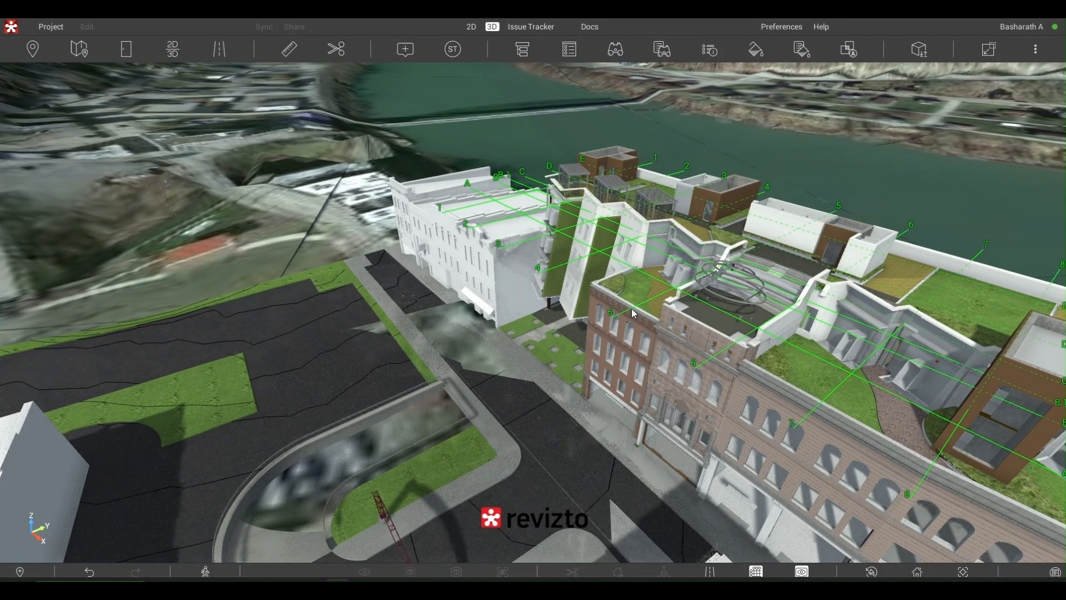
pyautogui.scroll(-1, 631, 314)
pyautogui.scroll(1, 631, 314)
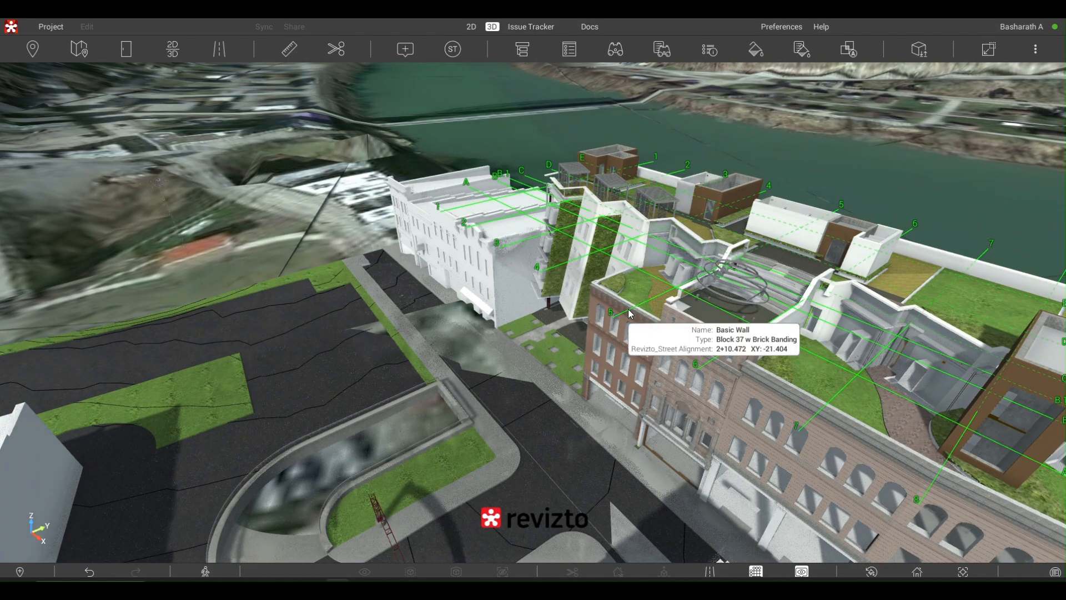
pyautogui.scroll(1, 631, 314)
pyautogui.scroll(1, 630, 314)
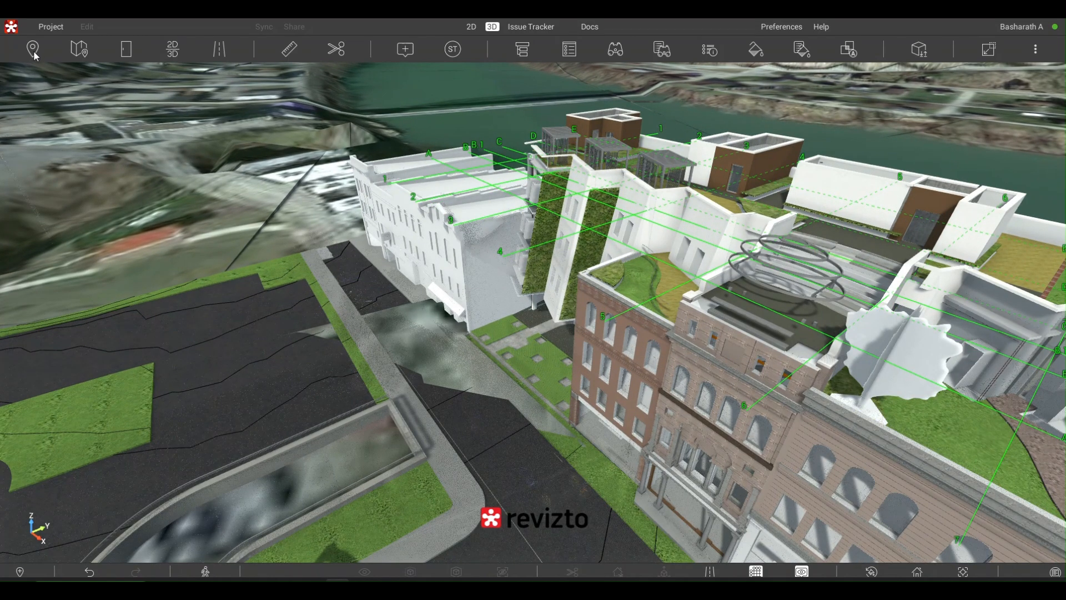
# - Open the saved viewpoints and visit Overall site, Snowdon Towers point cloud, the Snowdon model and Mech room
pyautogui.click(33, 50)
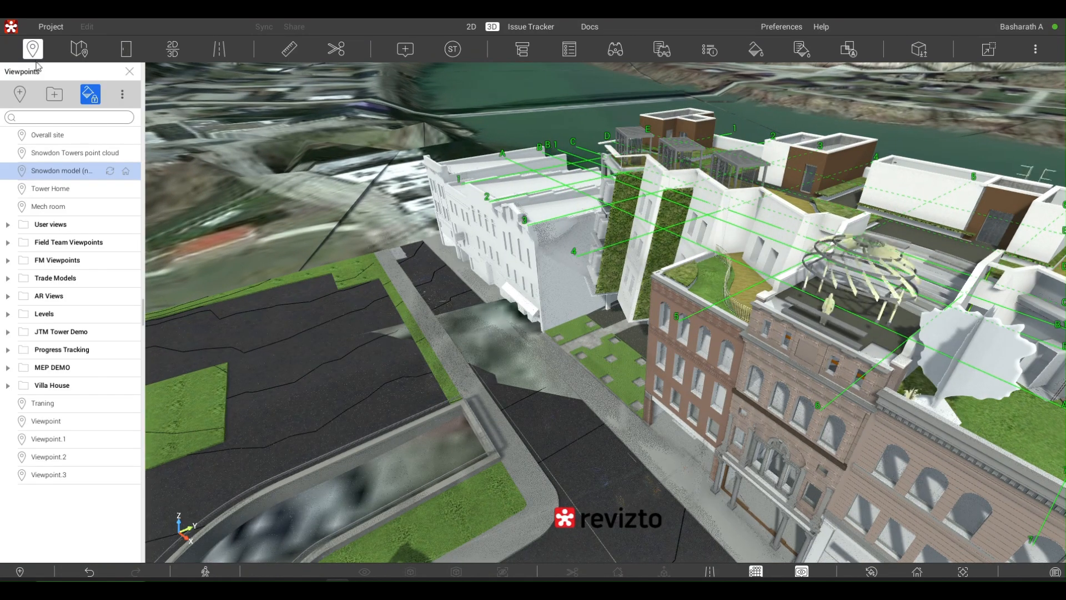
pyautogui.click(69, 134)
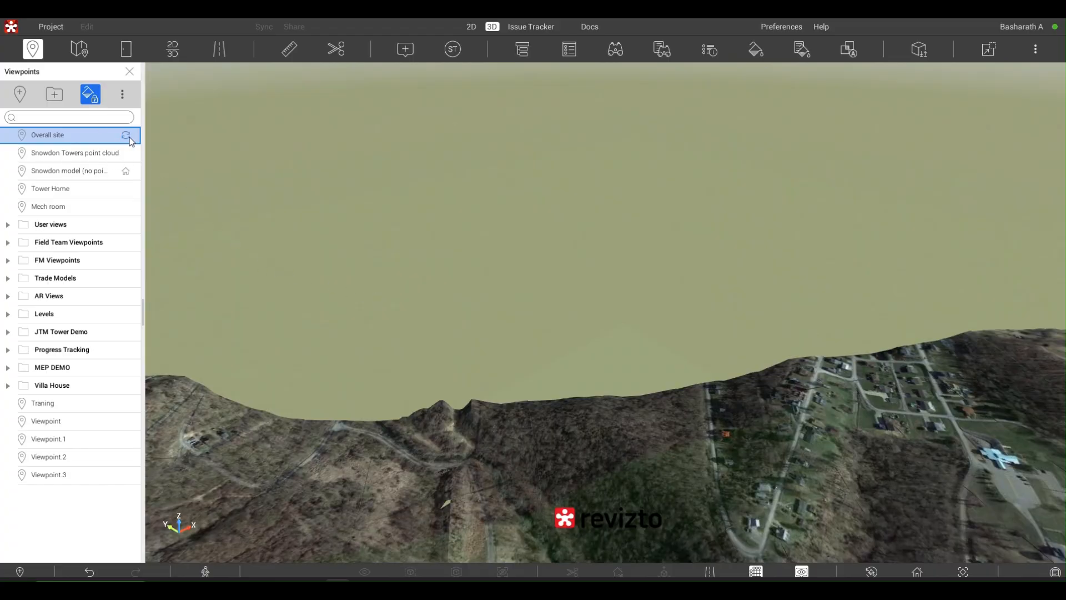
pyautogui.click(62, 154)
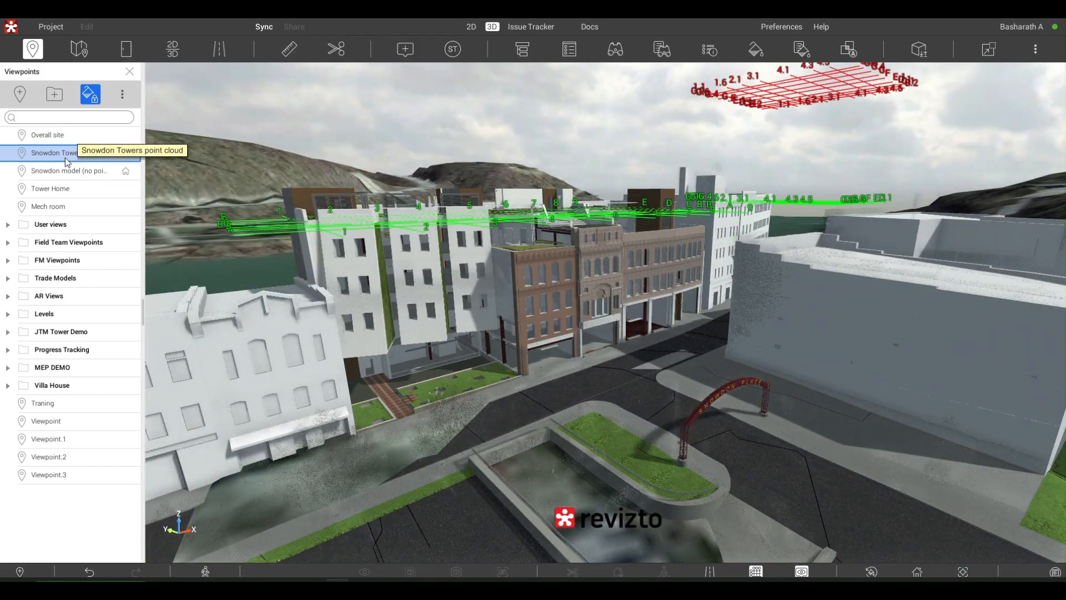
pyautogui.click(73, 171)
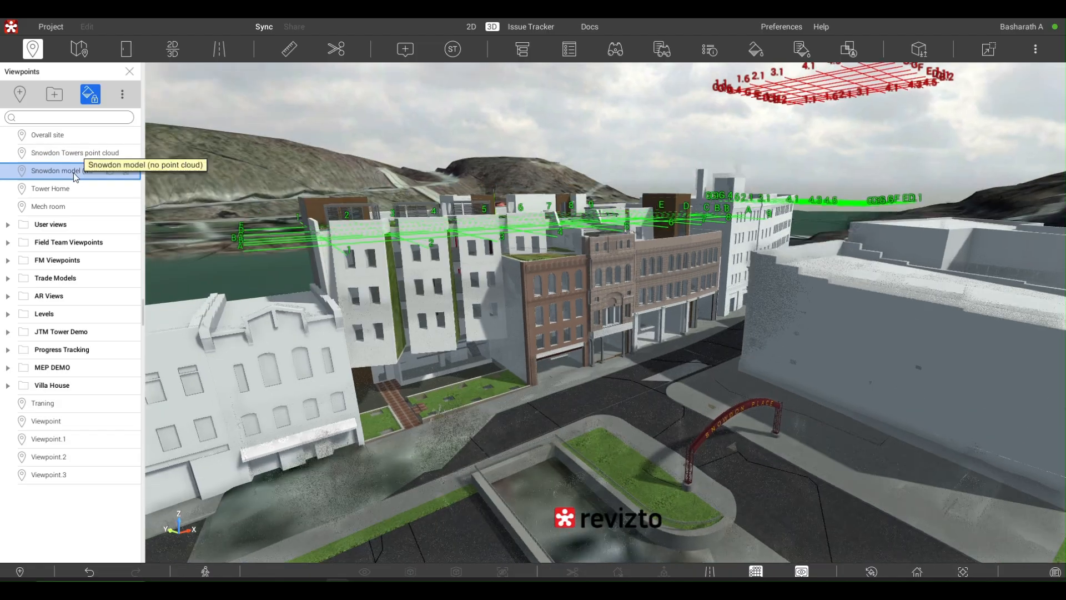
pyautogui.click(51, 212)
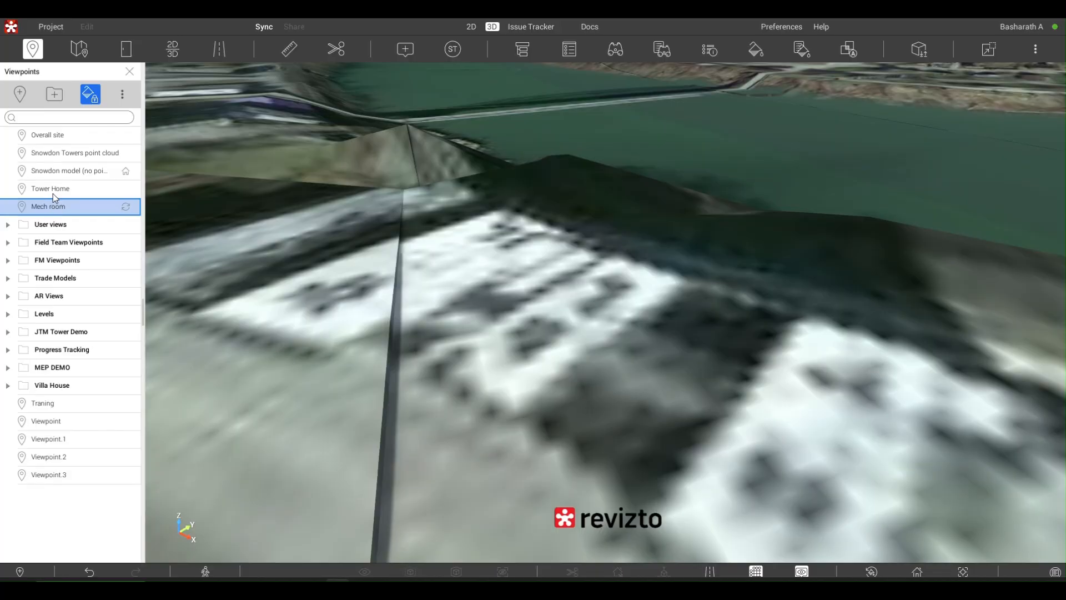
# - Visit the Tower Home and Overall site viewpoints, finishing on the Snowdon Towers point cloud viewpoint
pyautogui.click(52, 193)
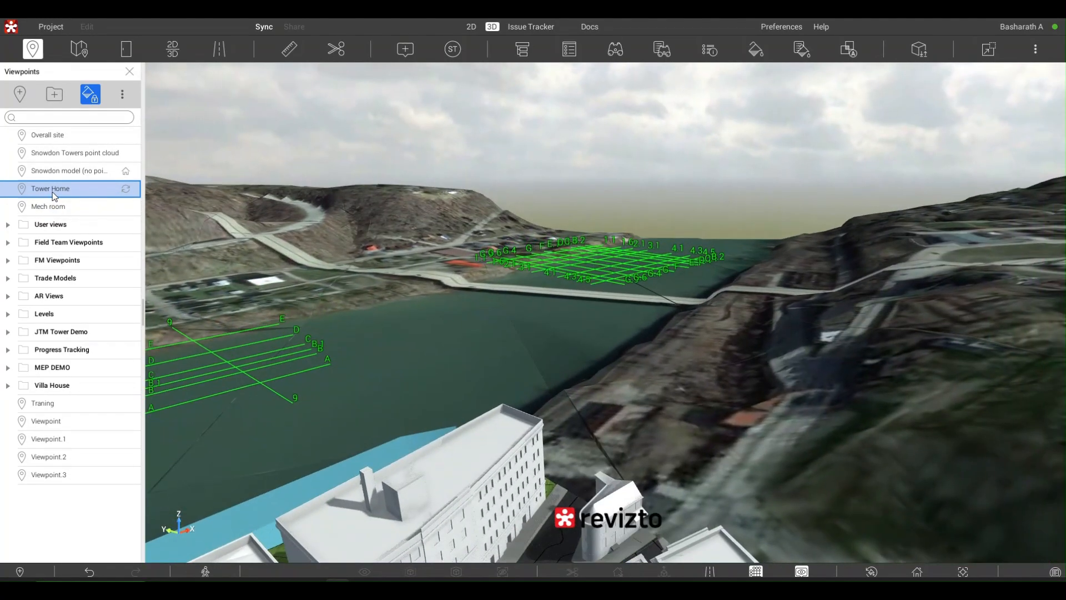
pyautogui.click(72, 157)
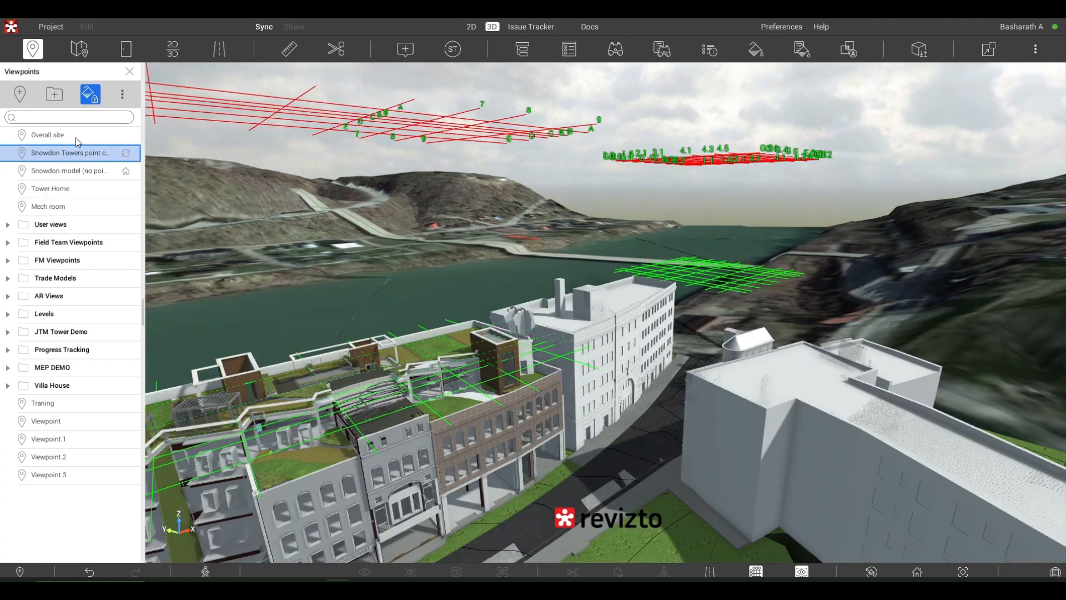
pyautogui.click(75, 138)
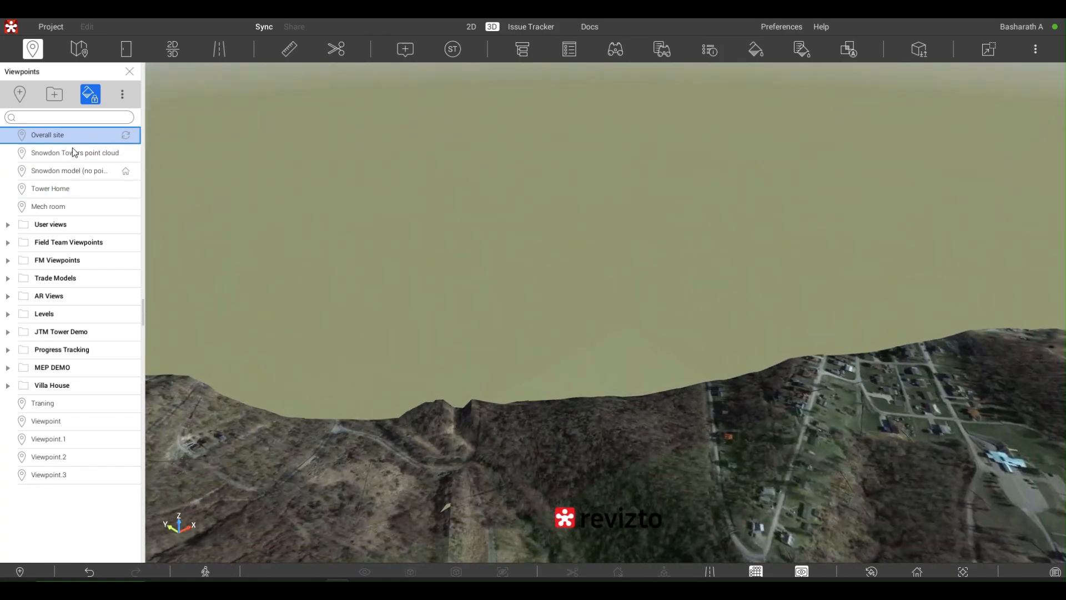
pyautogui.click(74, 153)
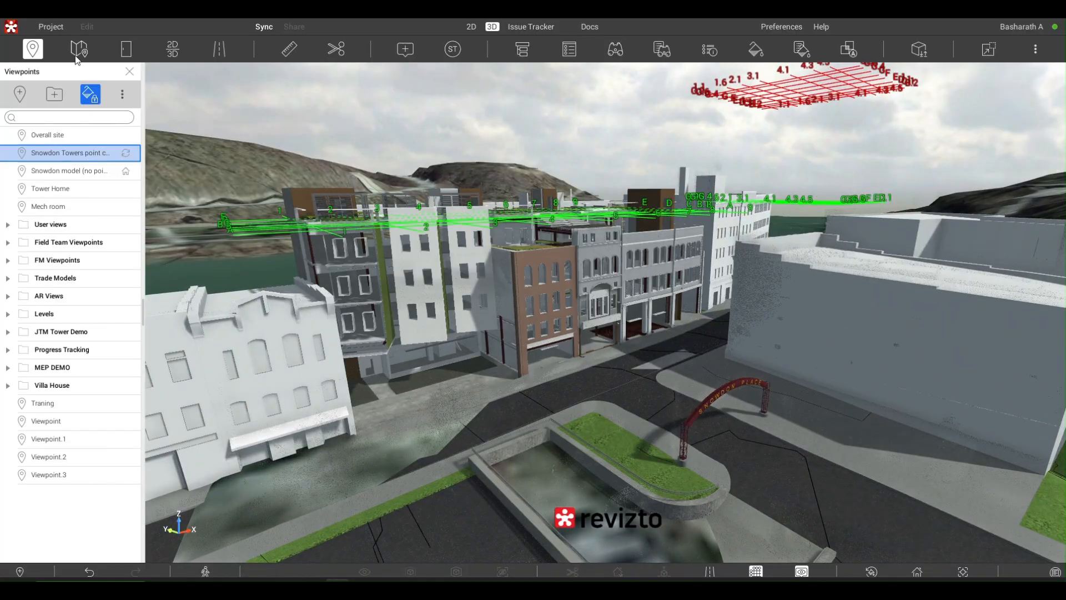
# - Open the site map, examine the parking area and surrounding buildings around the current camera position, and close the map
pyautogui.click(80, 54)
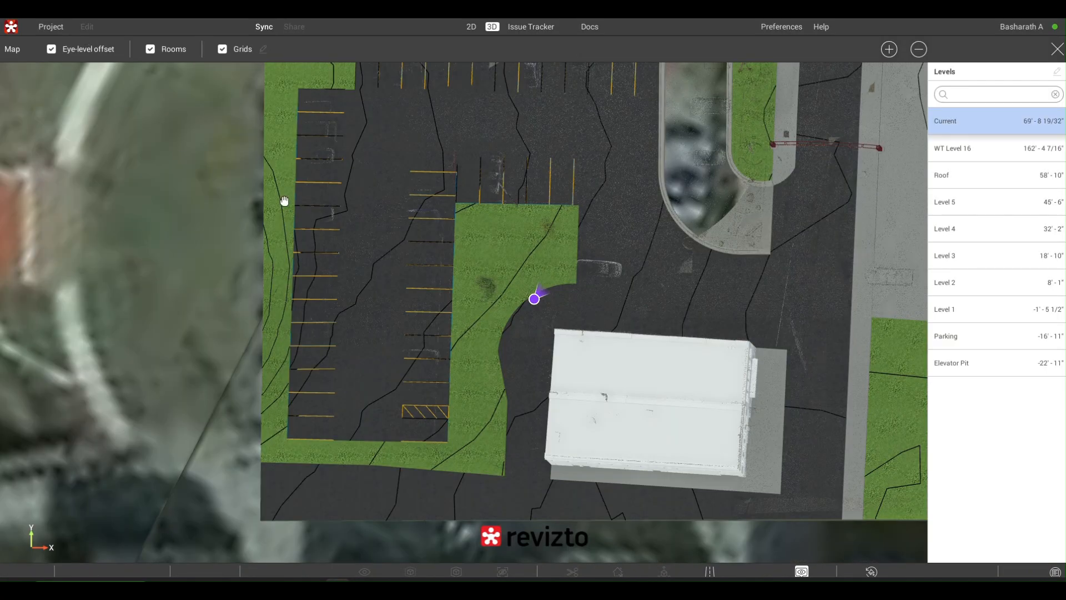
pyautogui.scroll(-3, 430, 224)
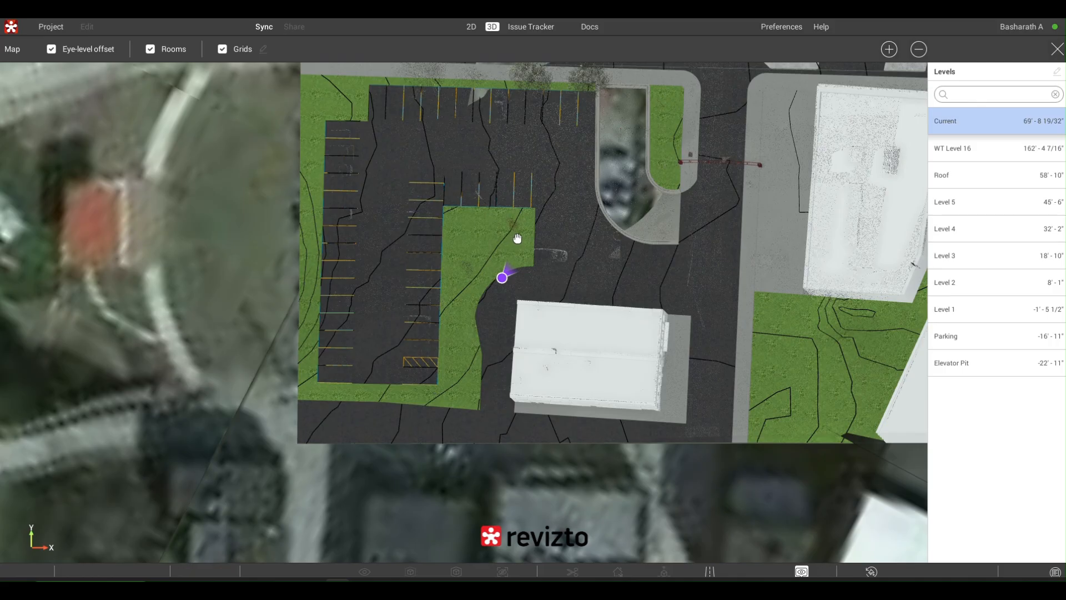
pyautogui.scroll(-2, 517, 239)
pyautogui.scroll(-1, 486, 217)
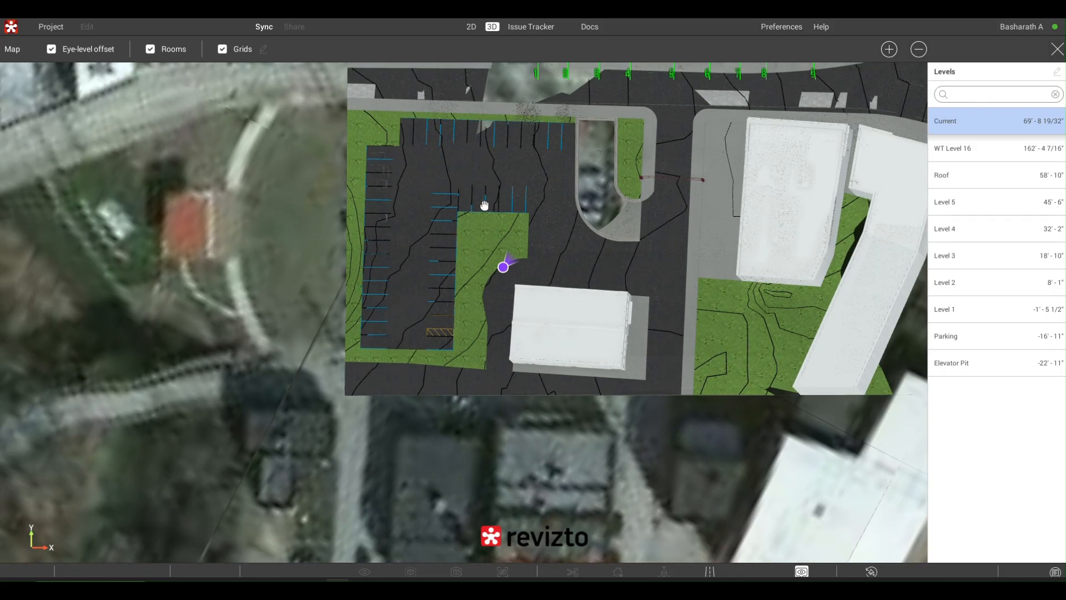
pyautogui.moveTo(484, 206); pyautogui.dragTo(390, 194)
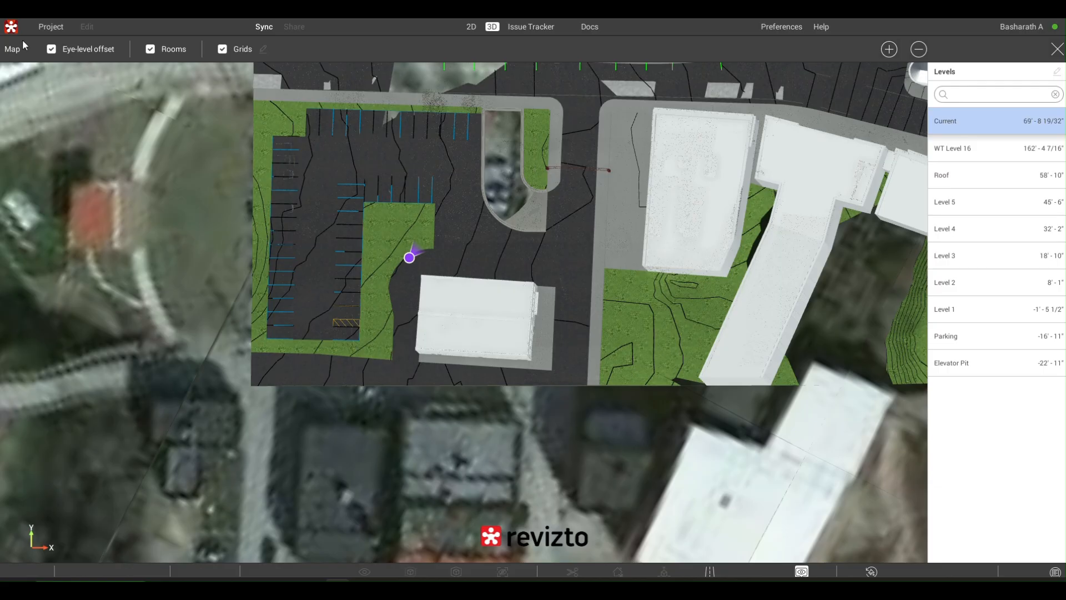
pyautogui.click(1057, 50)
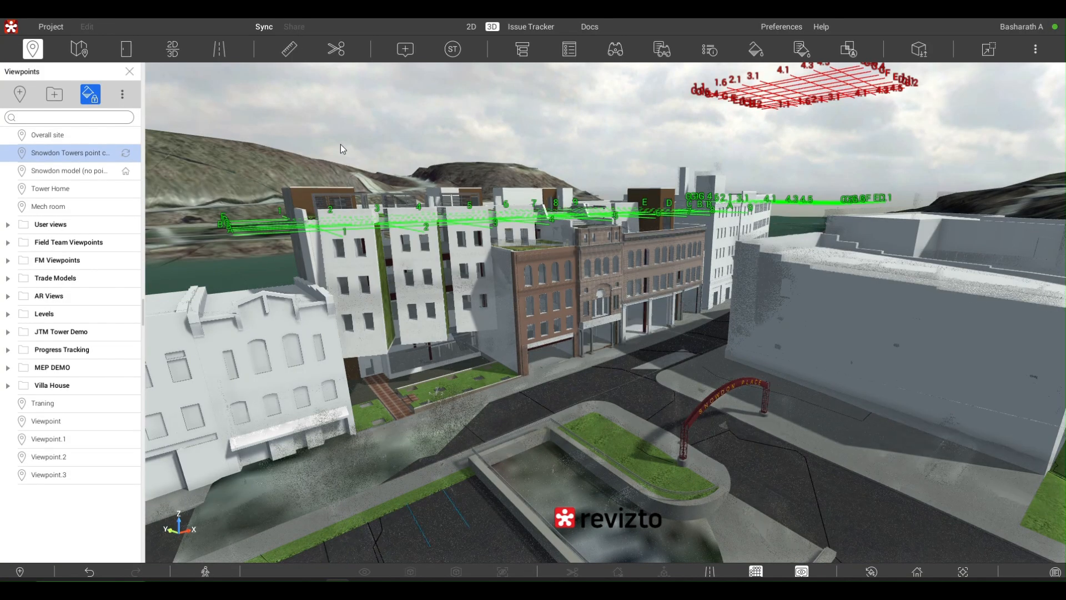
# - Visit the rooms Bandstand R101, Cafe Kitchen [102], Café 101 and Café [101], and return to the Snowdon Towers point cloud viewpoint
pyautogui.click(126, 50)
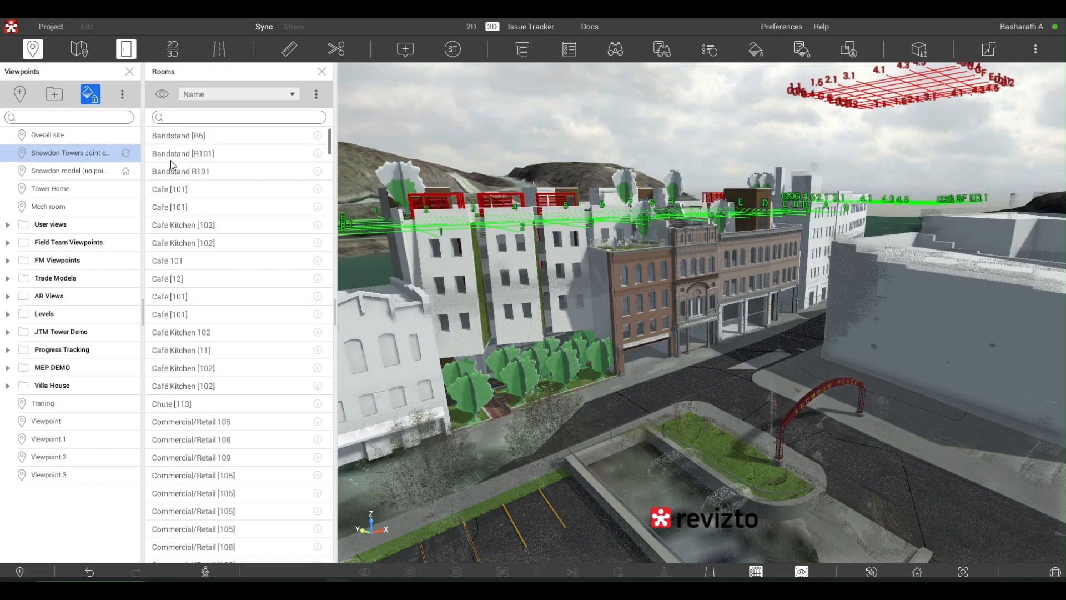
pyautogui.click(184, 175)
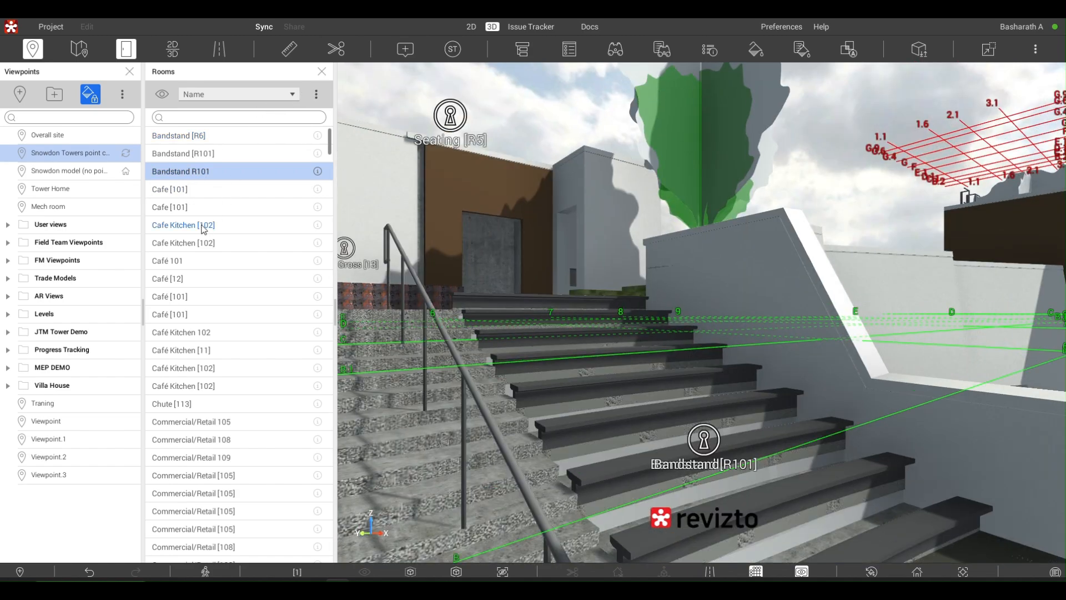
pyautogui.click(179, 229)
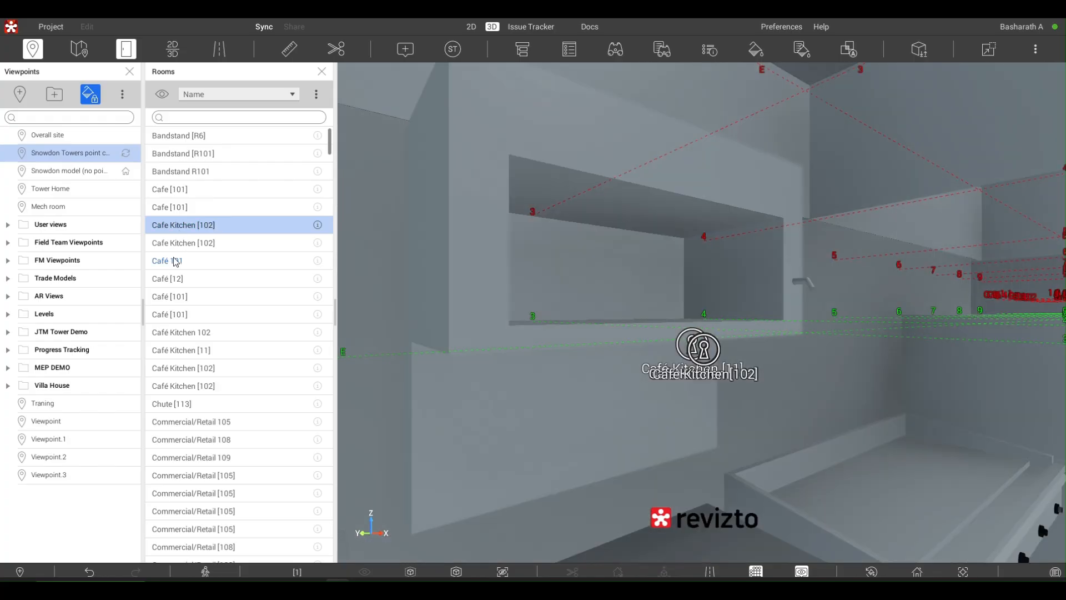
pyautogui.click(175, 262)
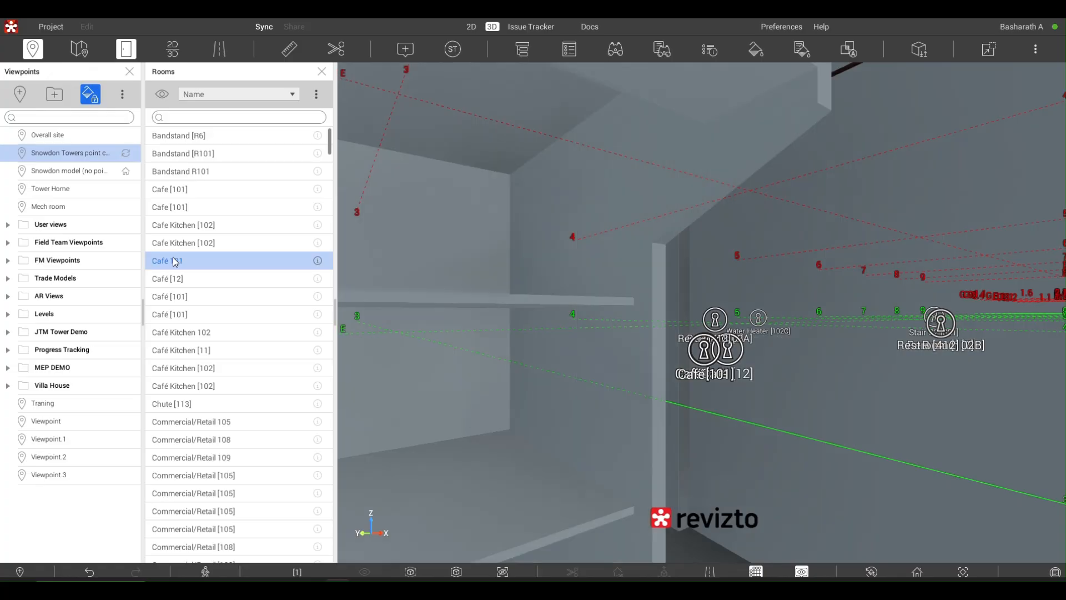
pyautogui.click(170, 298)
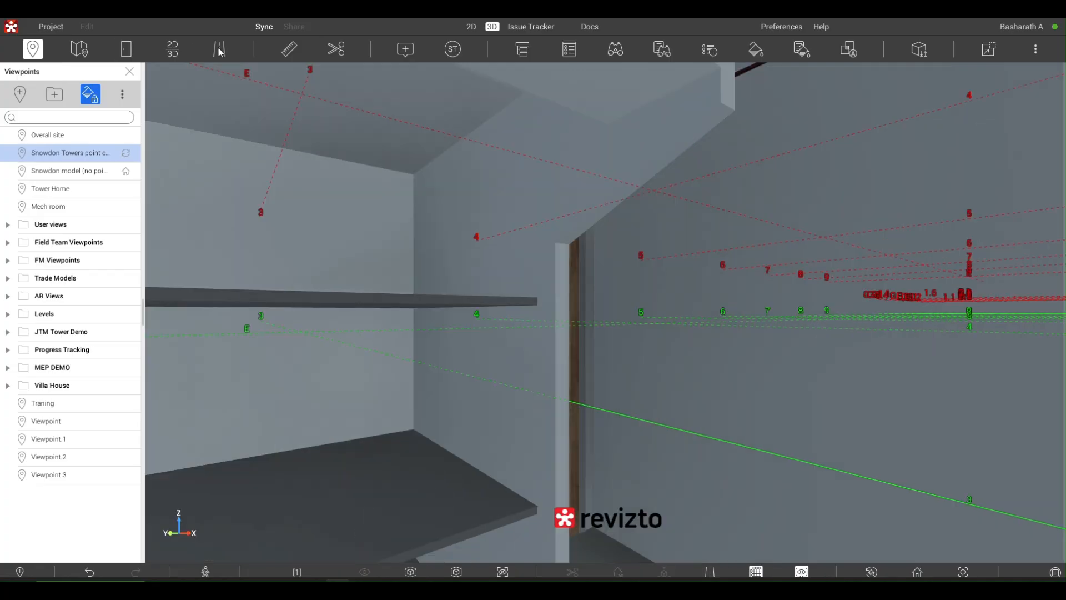
pyautogui.click(75, 157)
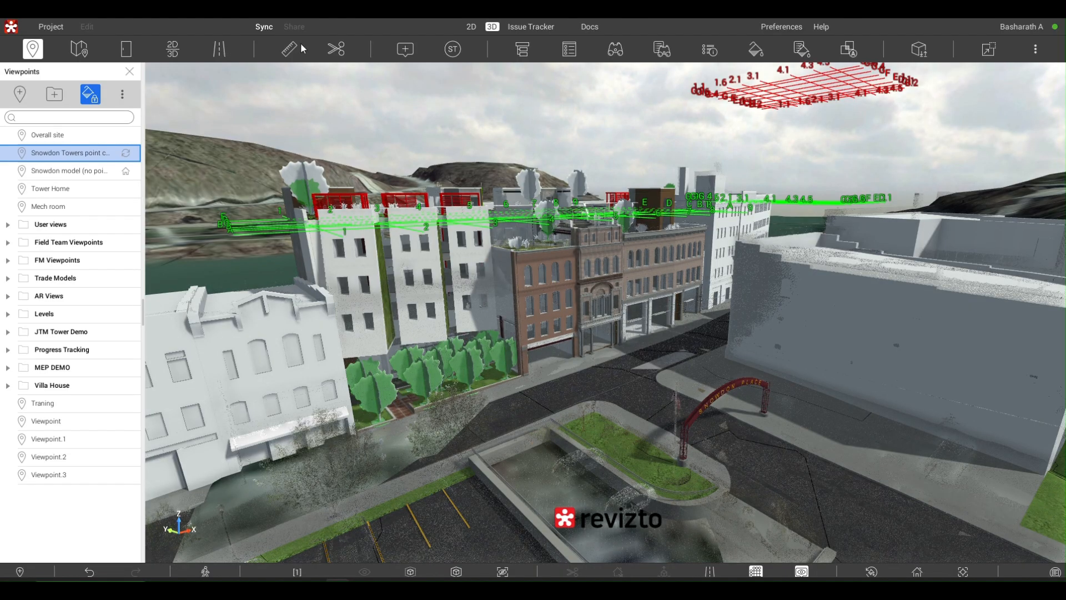
# - Highlight Snowdon Towers Sample Architectural.ifc and Snowdon Towers Sample Brownsville Site.fbx from the object tree, and close the open side lists
pyautogui.click(523, 49)
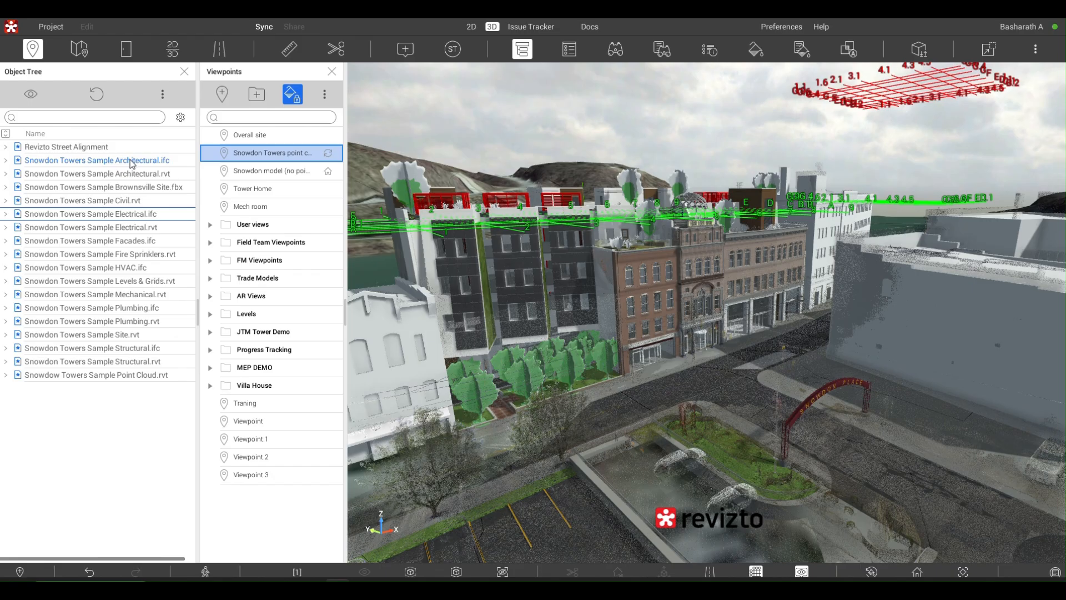
pyautogui.click(132, 163)
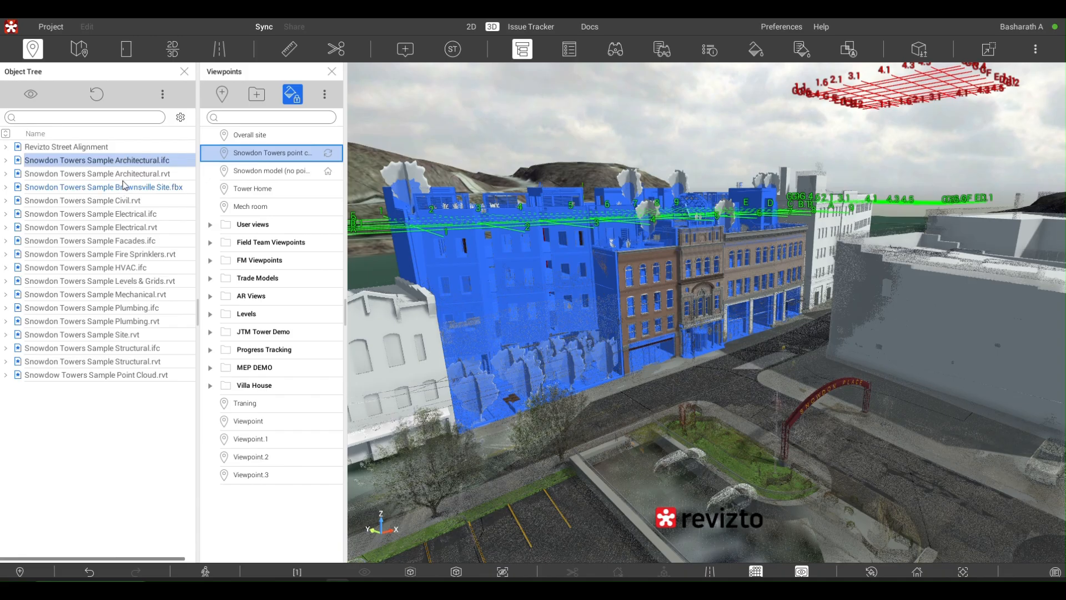
pyautogui.click(122, 187)
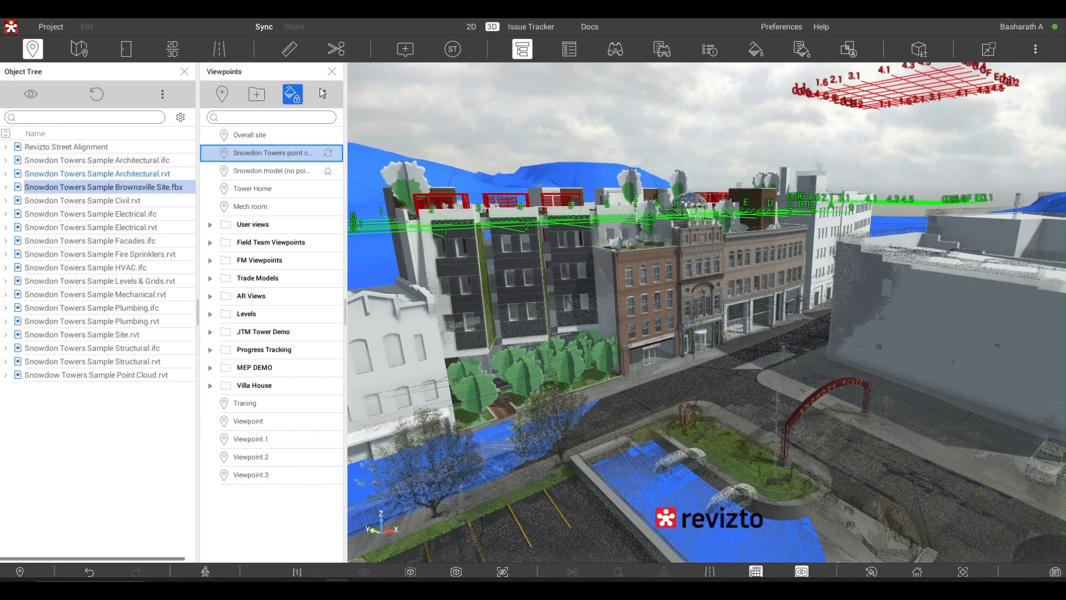
pyautogui.click(331, 72)
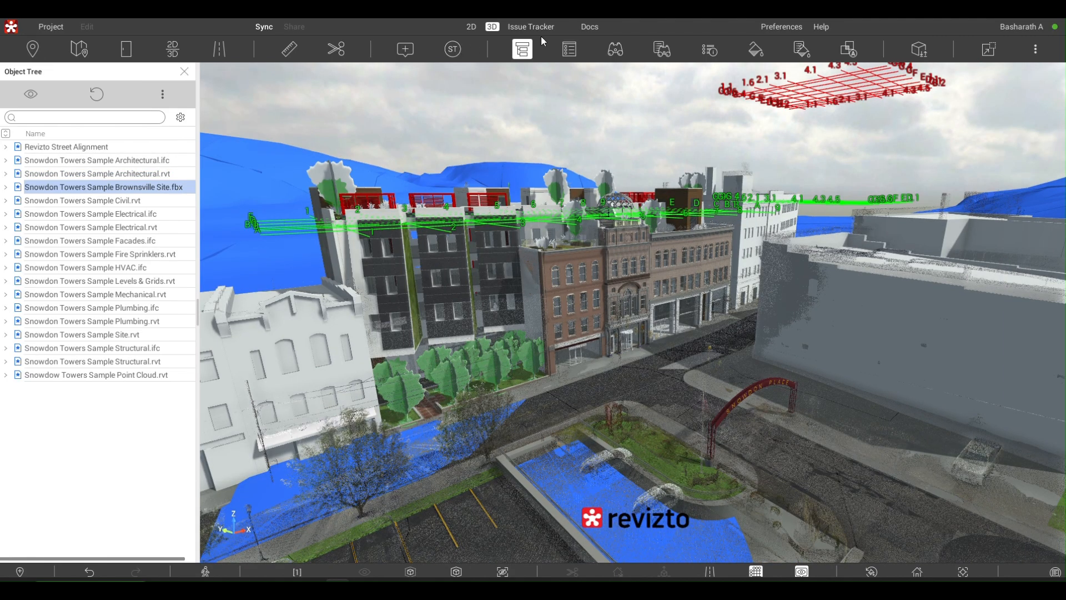
pyautogui.click(184, 72)
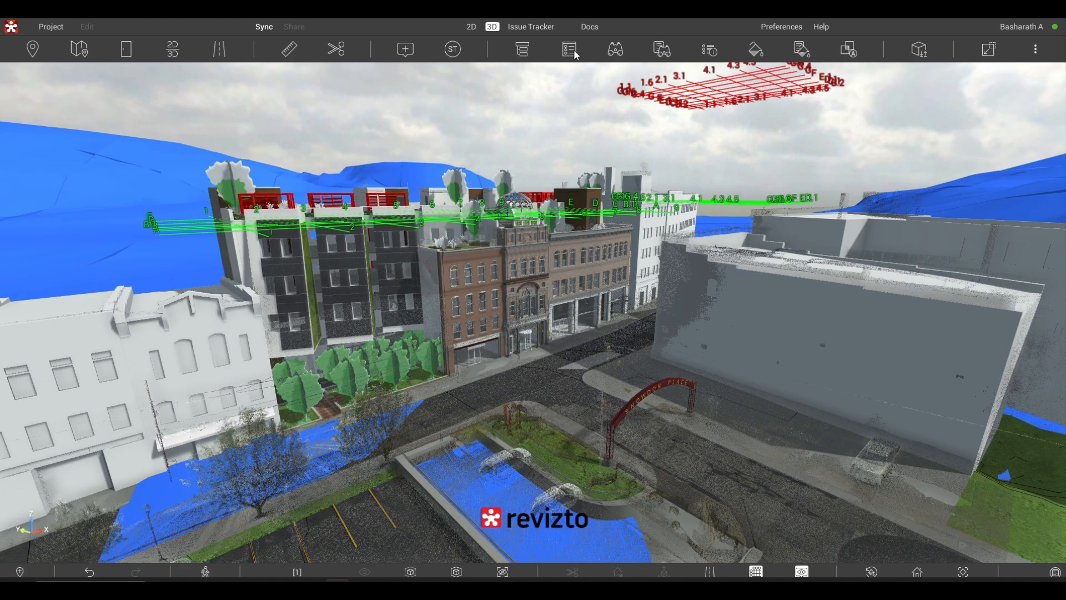
# - Try the Within current selection scope in Find Objects, reset the search scope to Everywhere, and leave the search
pyautogui.click(618, 53)
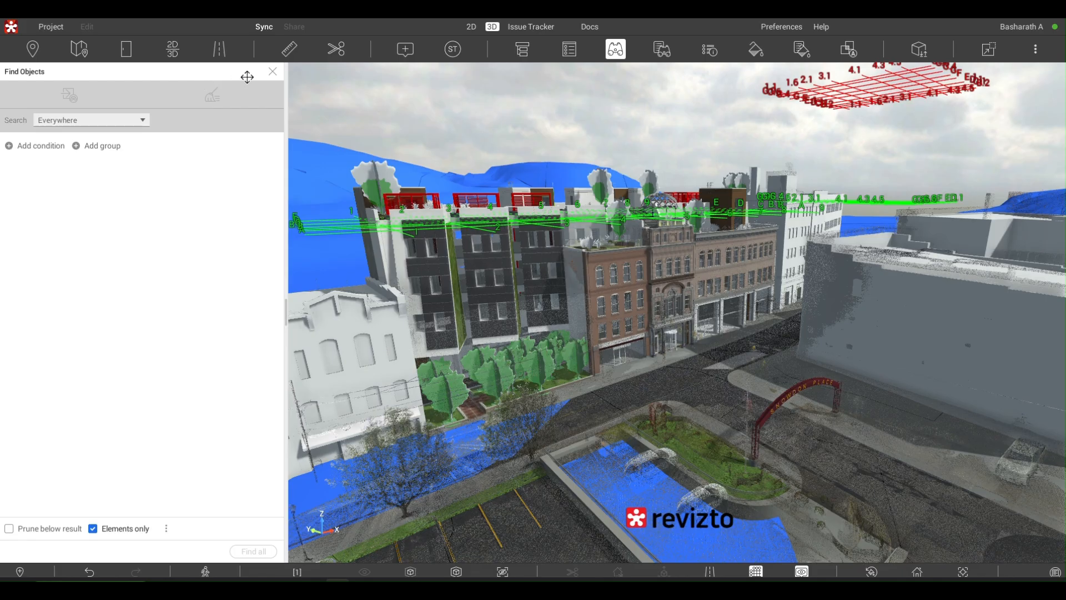
pyautogui.click(143, 120)
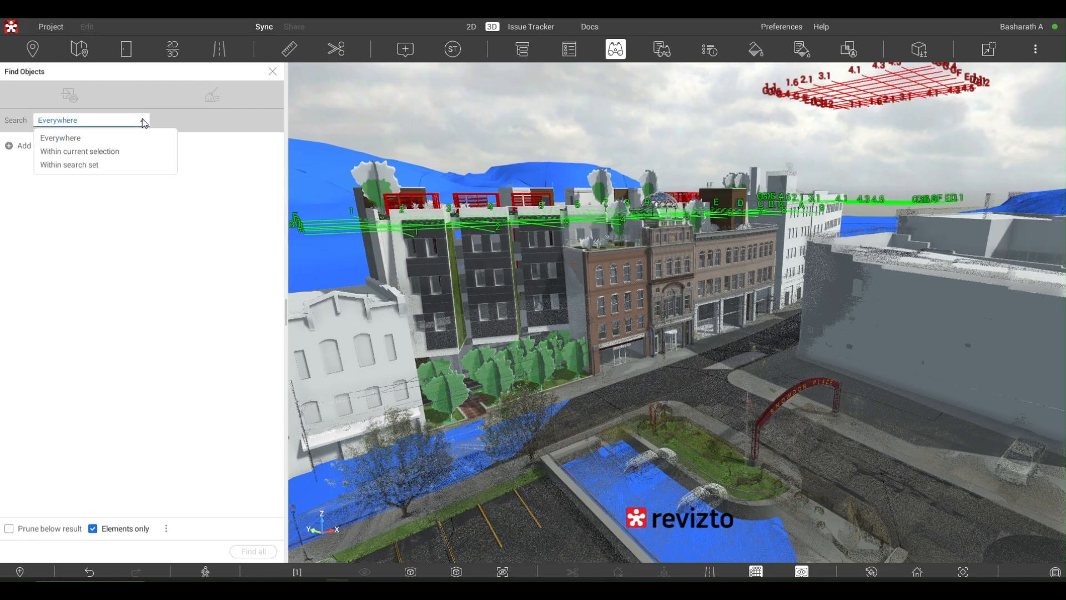
pyautogui.click(114, 152)
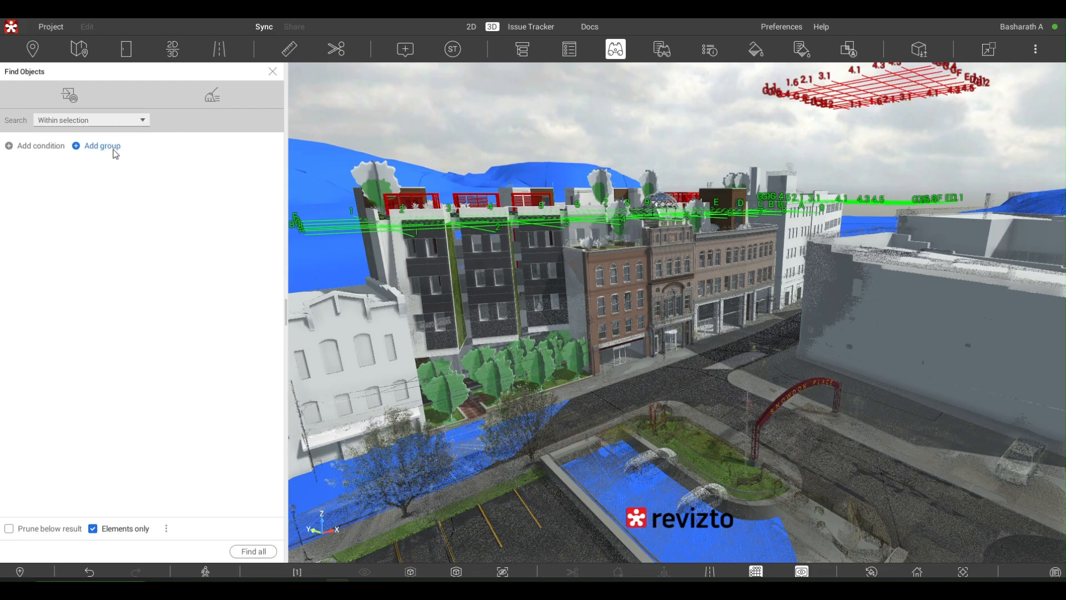
pyautogui.click(213, 99)
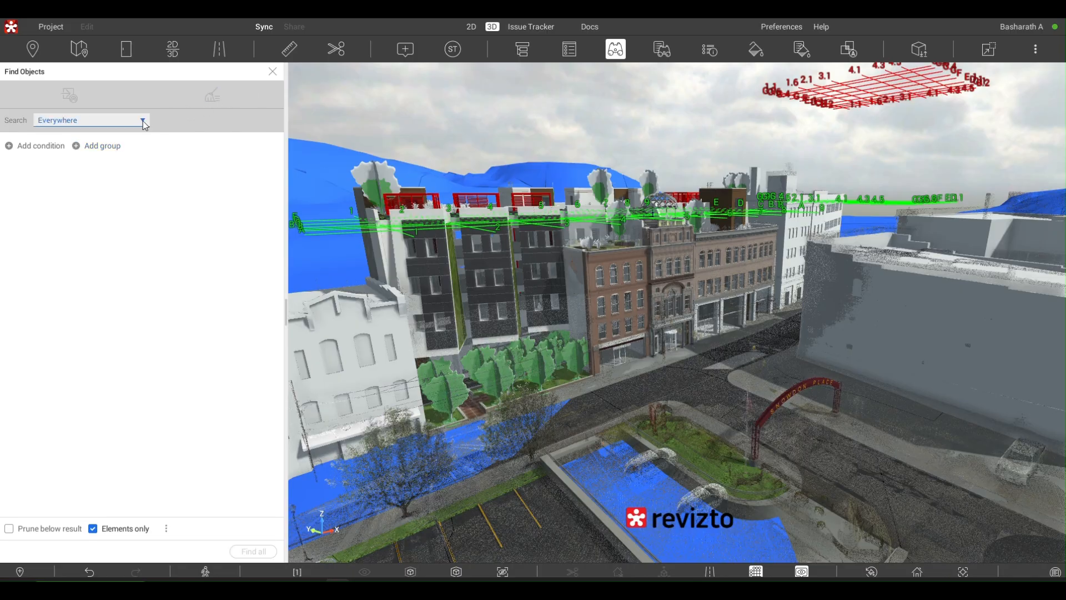
pyautogui.click(121, 120)
pyautogui.click(118, 138)
pyautogui.click(274, 73)
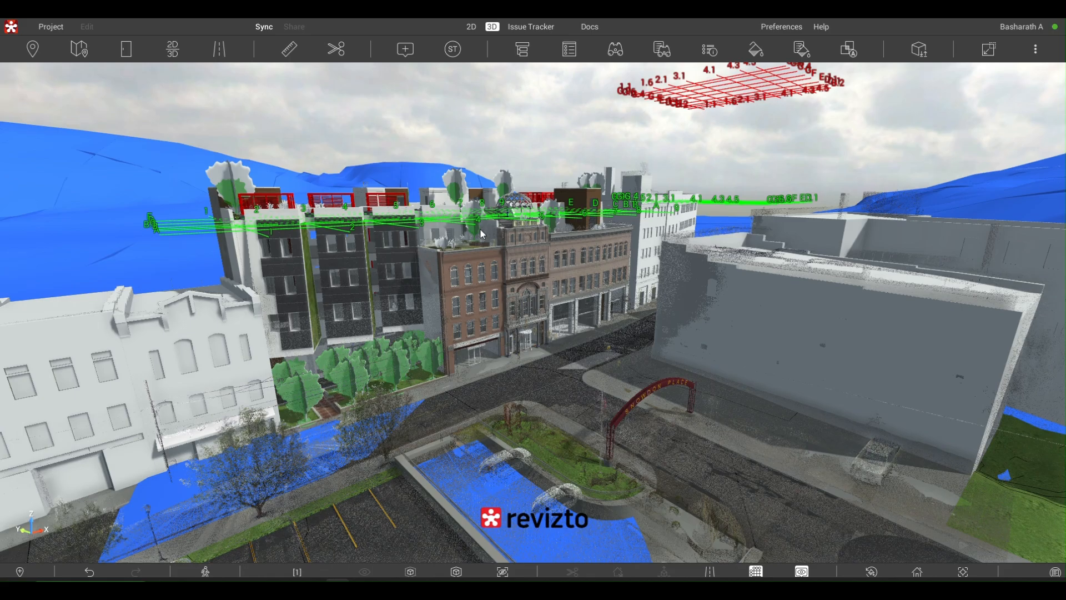
pyautogui.scroll(3, 567, 190)
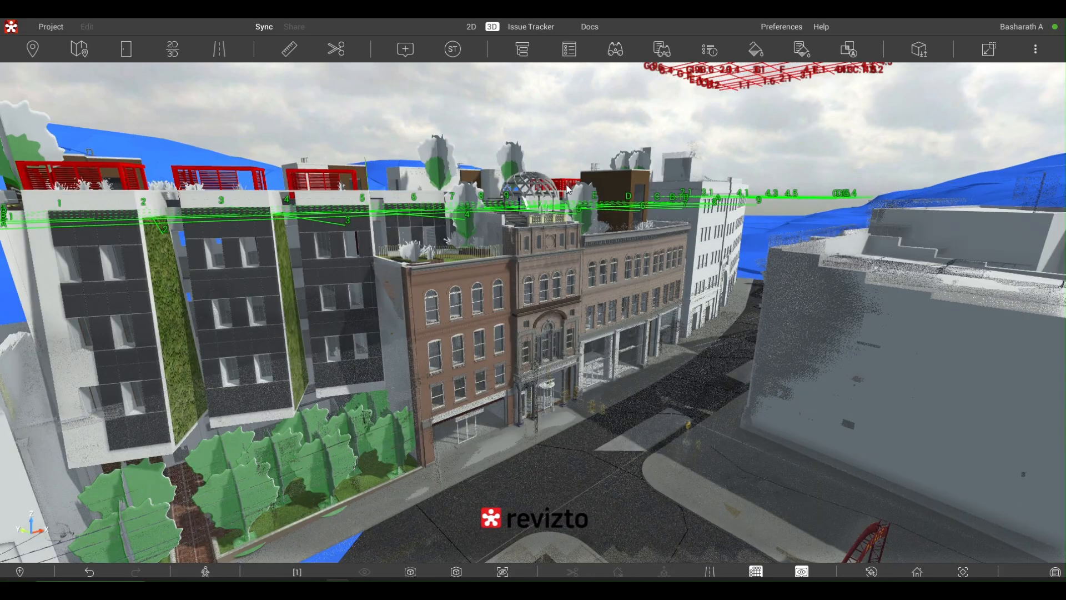
pyautogui.scroll(-3, 567, 190)
pyautogui.scroll(5, 568, 188)
pyautogui.scroll(-3, 665, 100)
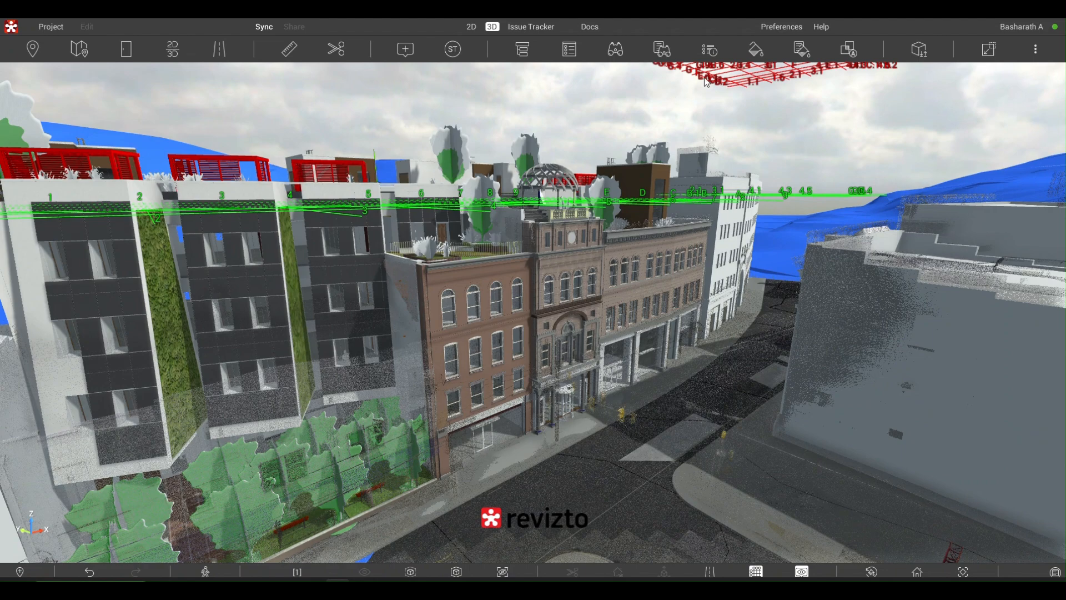
# - Open the preferences and review the General settings, including the UI scale and the default screen options for all projects
pyautogui.click(776, 32)
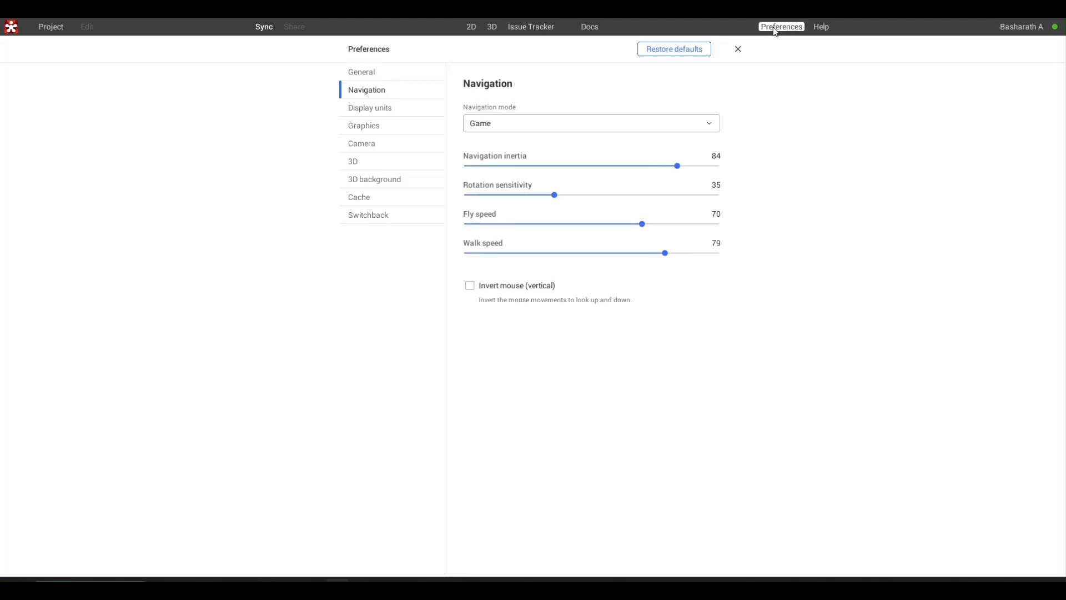
pyautogui.click(387, 78)
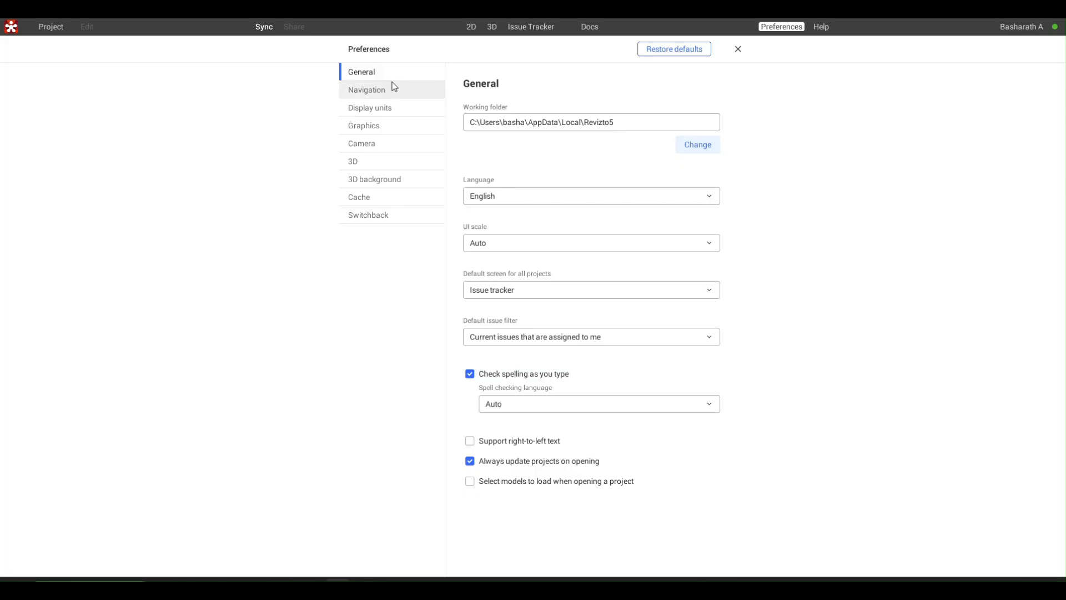
pyautogui.click(628, 249)
pyautogui.click(627, 248)
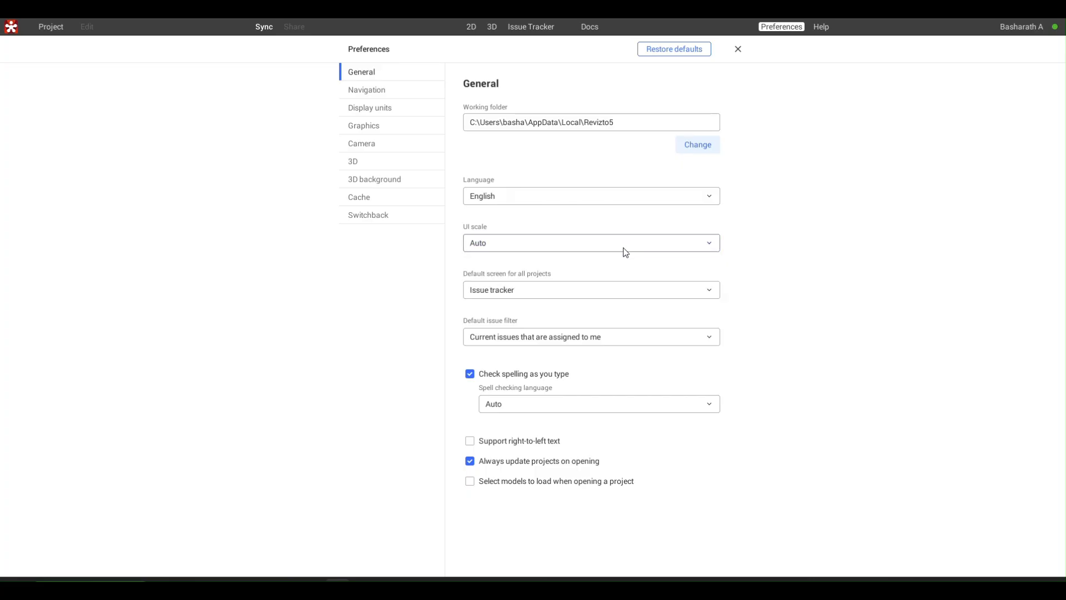
pyautogui.click(603, 292)
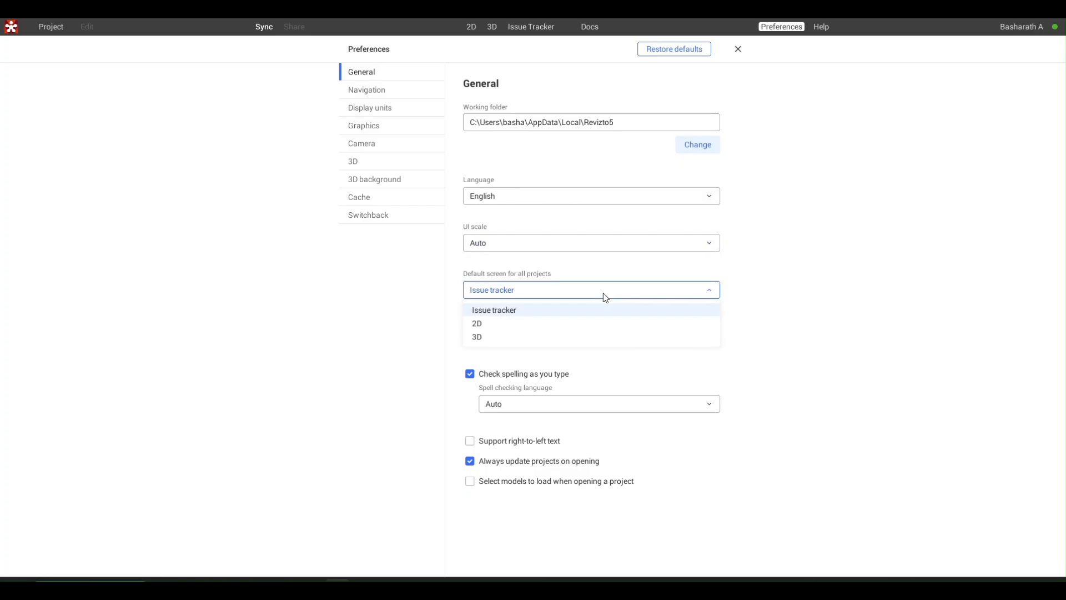
pyautogui.click(603, 292)
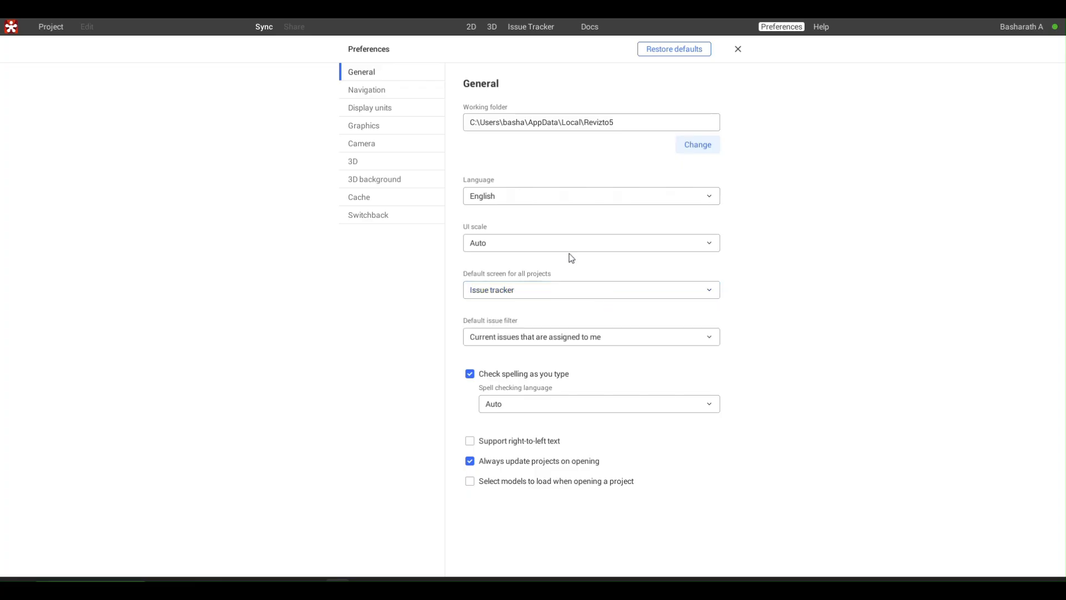
# - Try the Revit and SketchUp navigation modes in the Navigation preferences
pyautogui.click(407, 97)
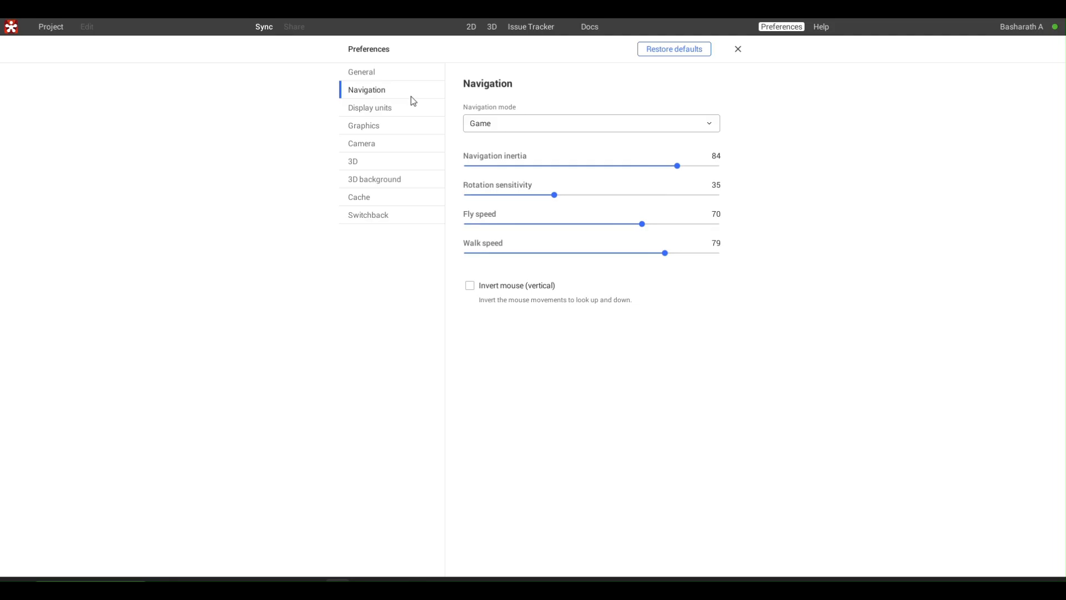
pyautogui.click(490, 126)
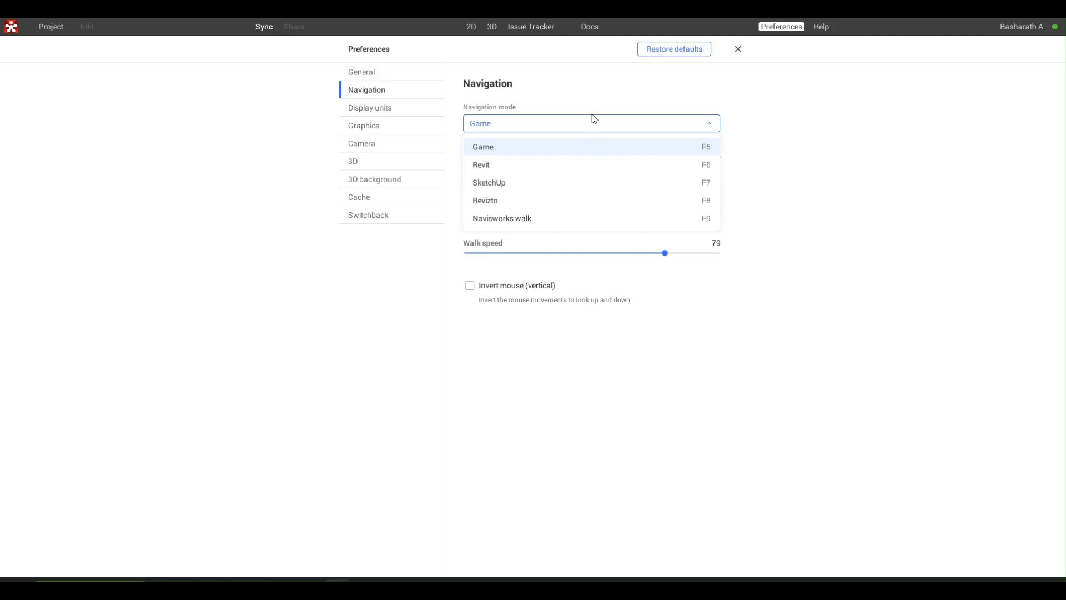
pyautogui.click(579, 162)
pyautogui.click(551, 125)
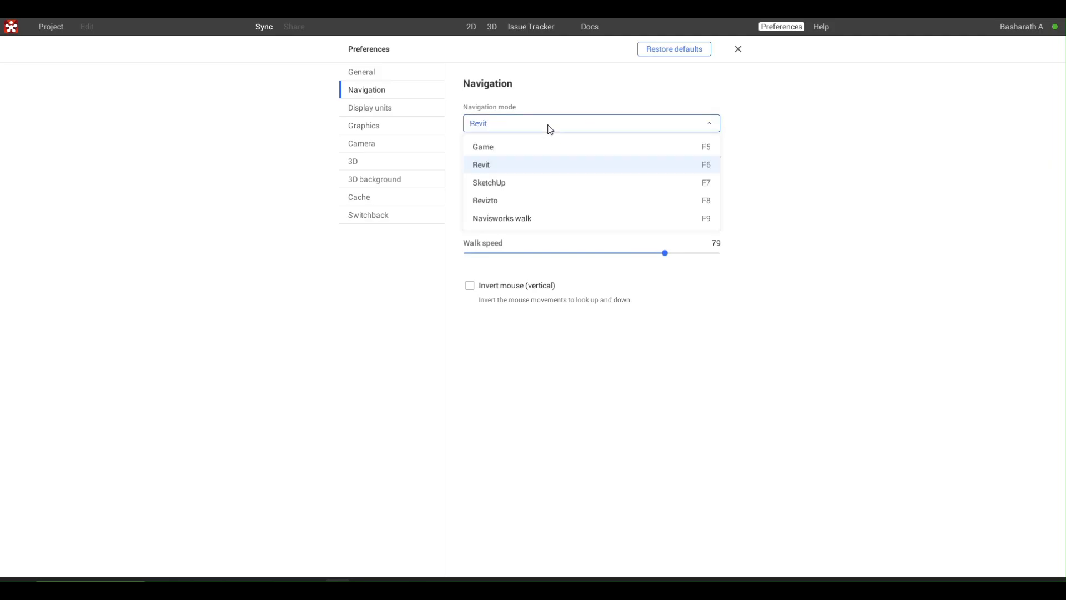
pyautogui.click(532, 186)
# - Set the fly speed to 28 and raise it again to roughly two thirds of its range
pyautogui.click(546, 120)
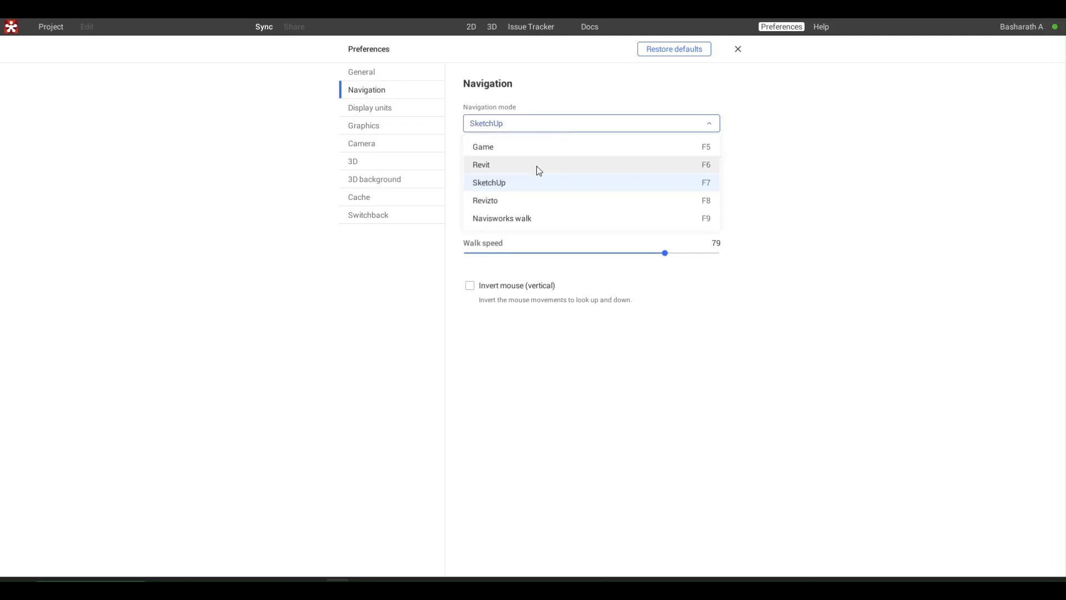
pyautogui.click(542, 121)
pyautogui.click(537, 223)
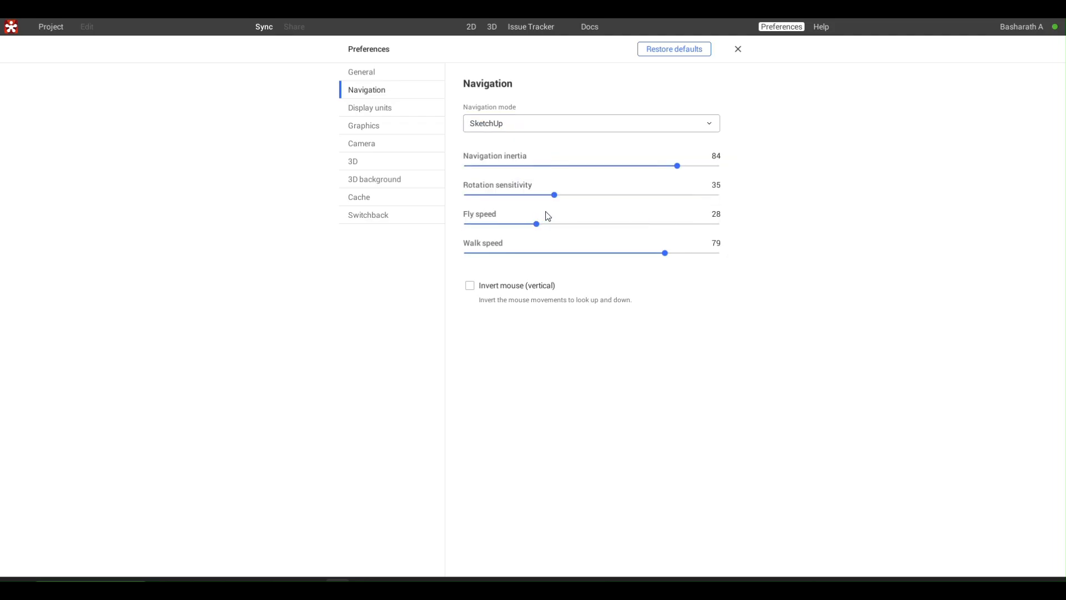
pyautogui.click(631, 225)
# - Try the Navisworks walk navigation mode and set the navigation mode to Game
pyautogui.click(537, 129)
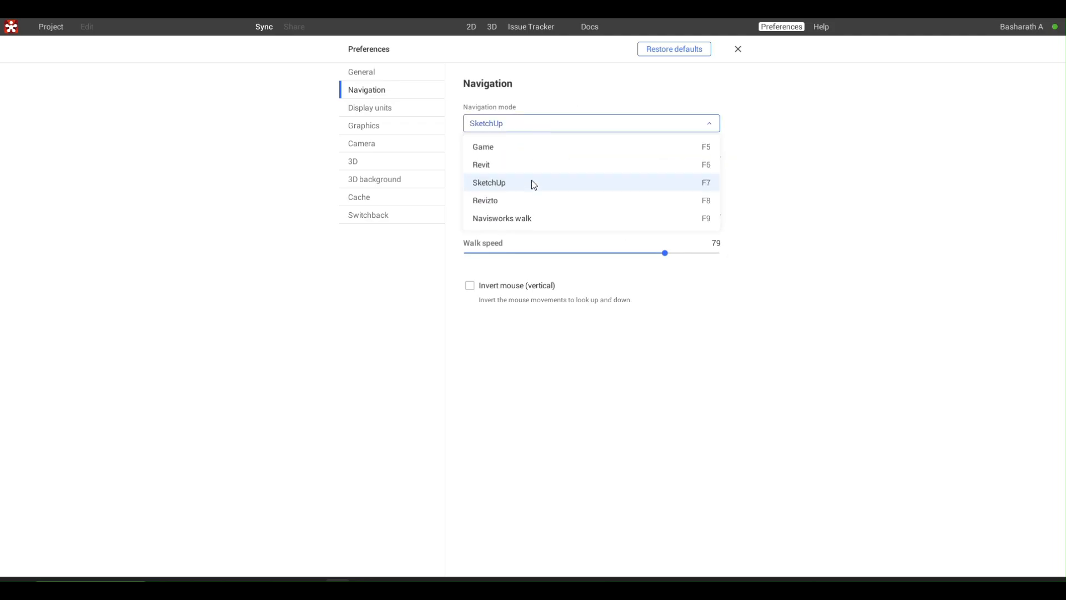
pyautogui.click(525, 215)
pyautogui.click(532, 119)
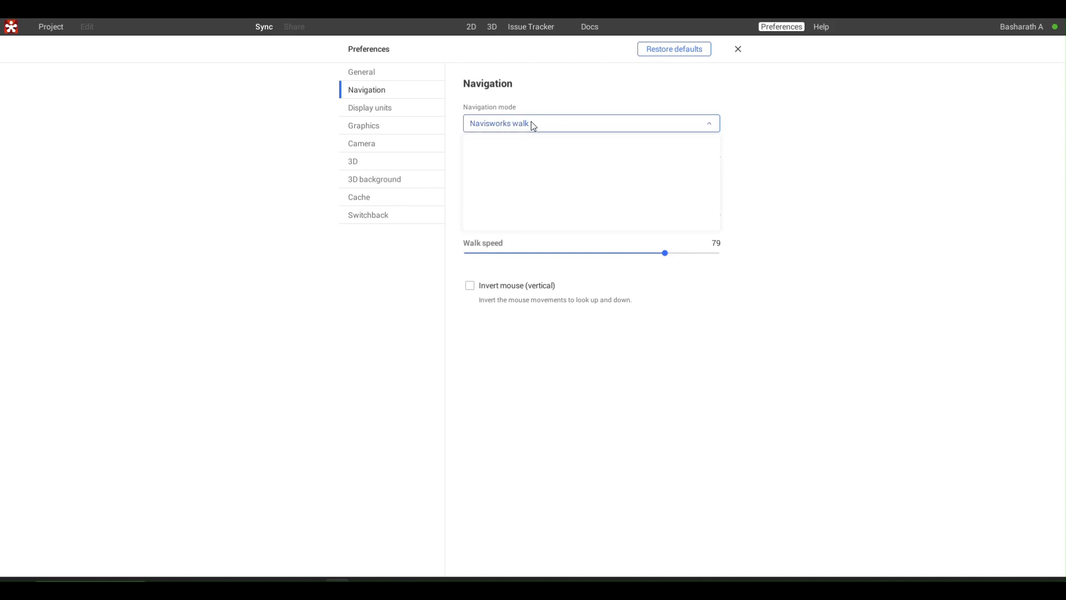
pyautogui.click(528, 145)
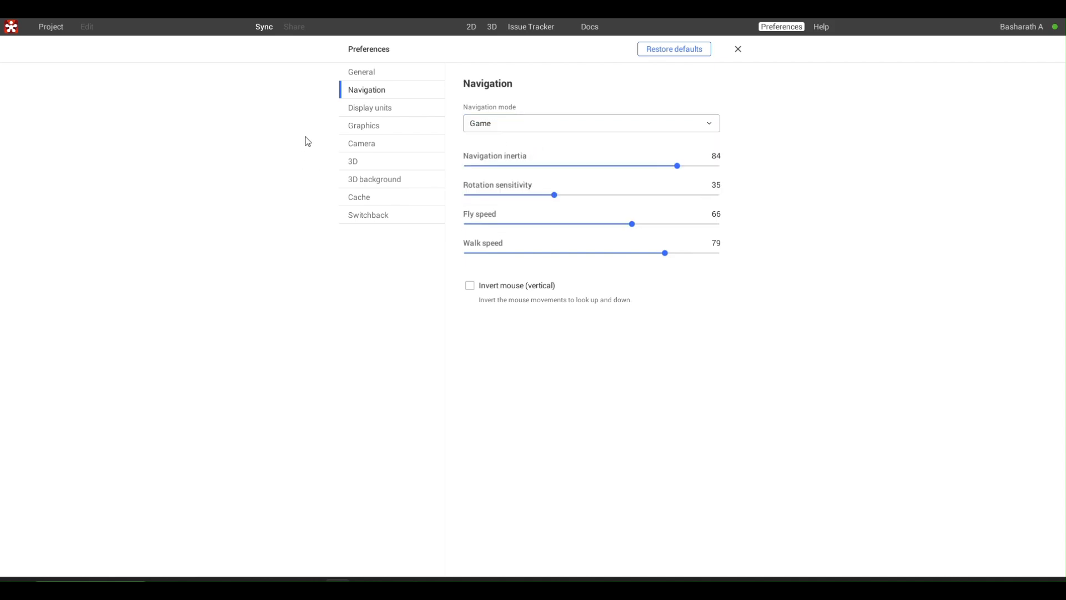
# - Review the display units, camera and 3D preferences, and look over the project's save, settings and export commands
pyautogui.click(382, 110)
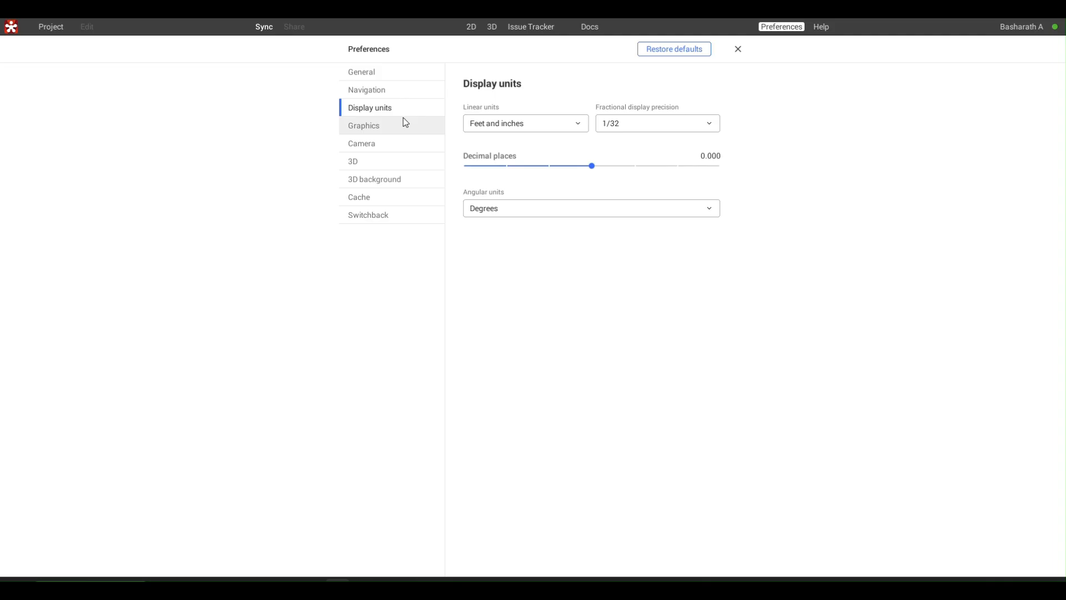
pyautogui.click(385, 144)
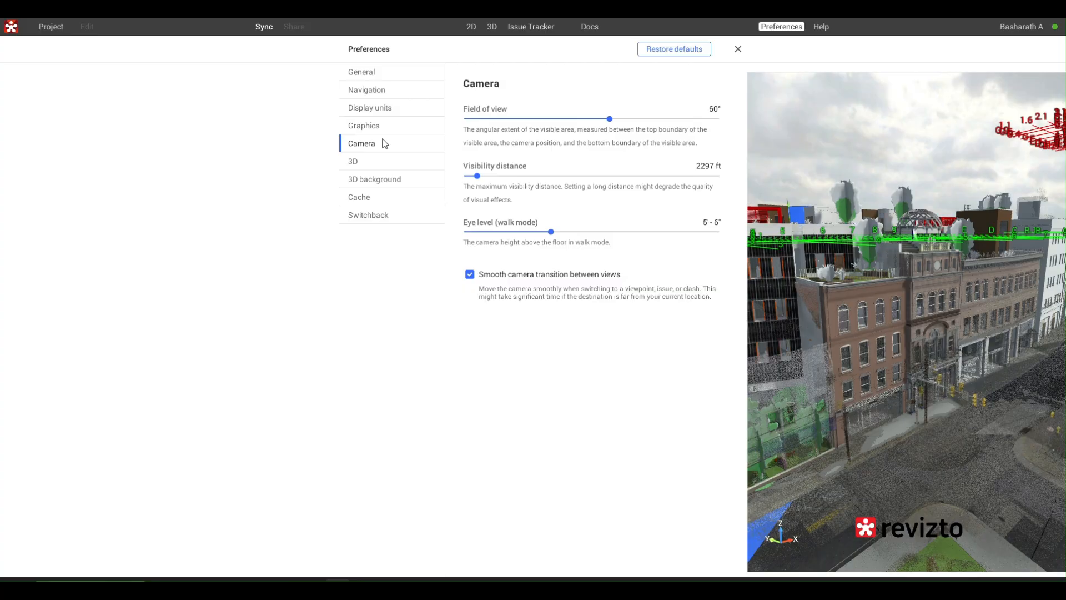
pyautogui.click(372, 161)
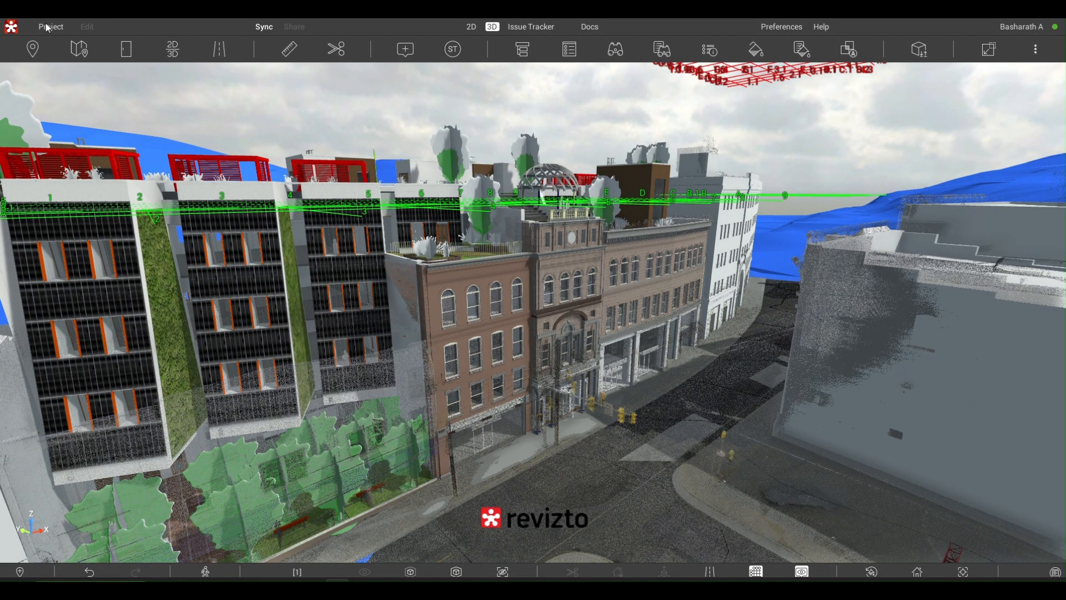
pyautogui.click(49, 26)
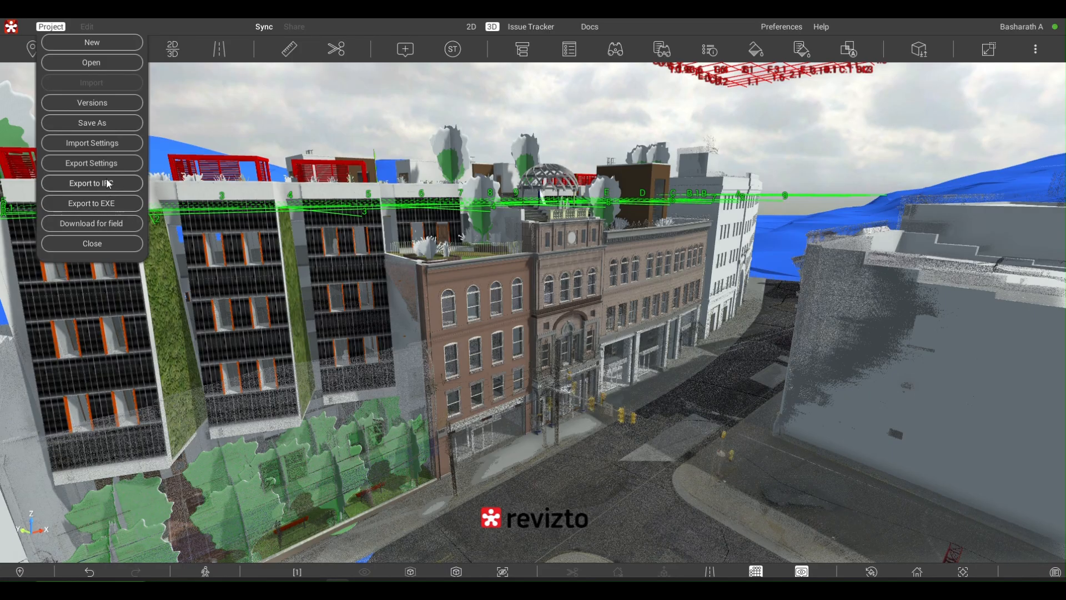
pyautogui.click(246, 115)
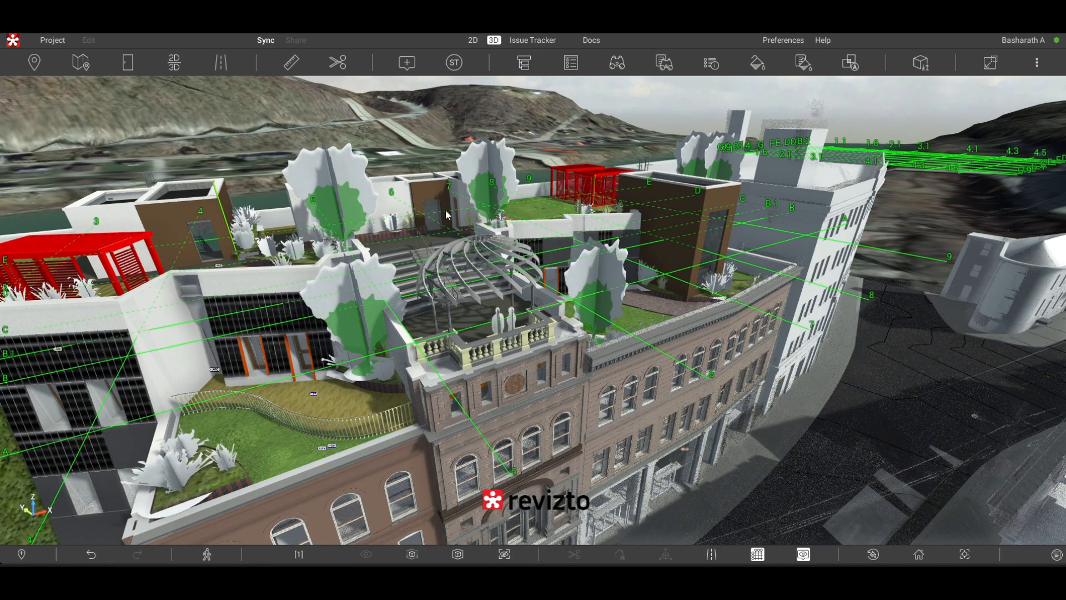
# - Select the dark double door behind the rooftop seating steps and one of the red pergolas to see their highlighting
pyautogui.scroll(5, 539, 195)
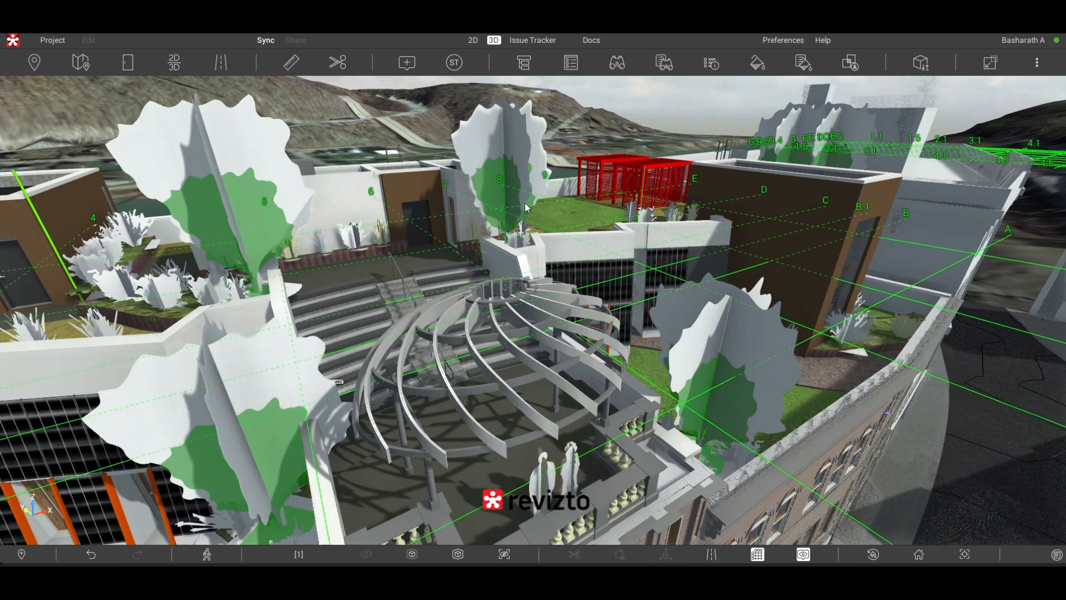
pyautogui.scroll(2, 387, 215)
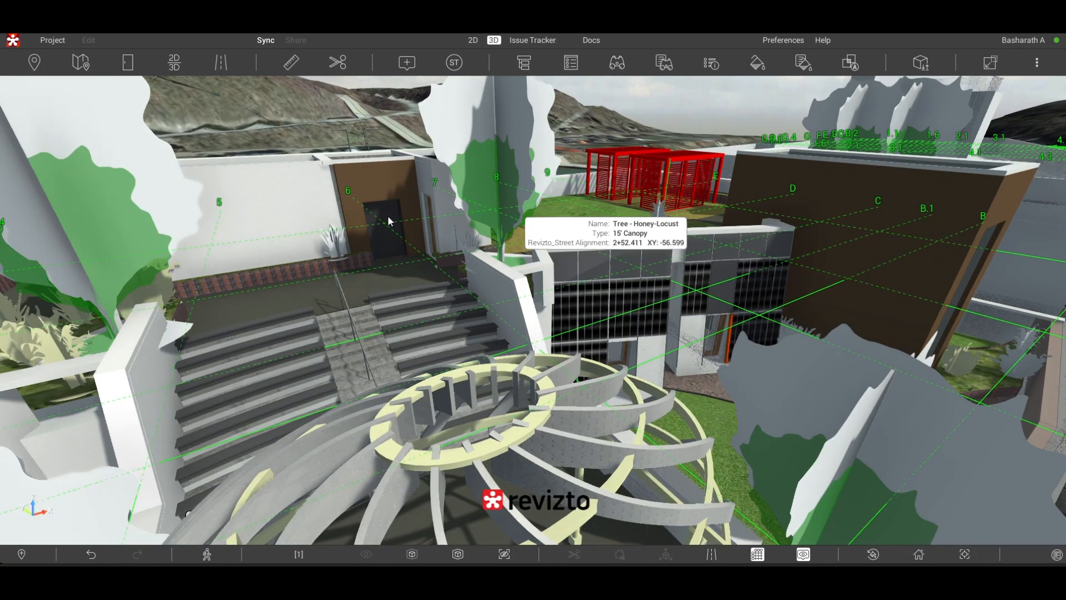
pyautogui.scroll(2, 567, 181)
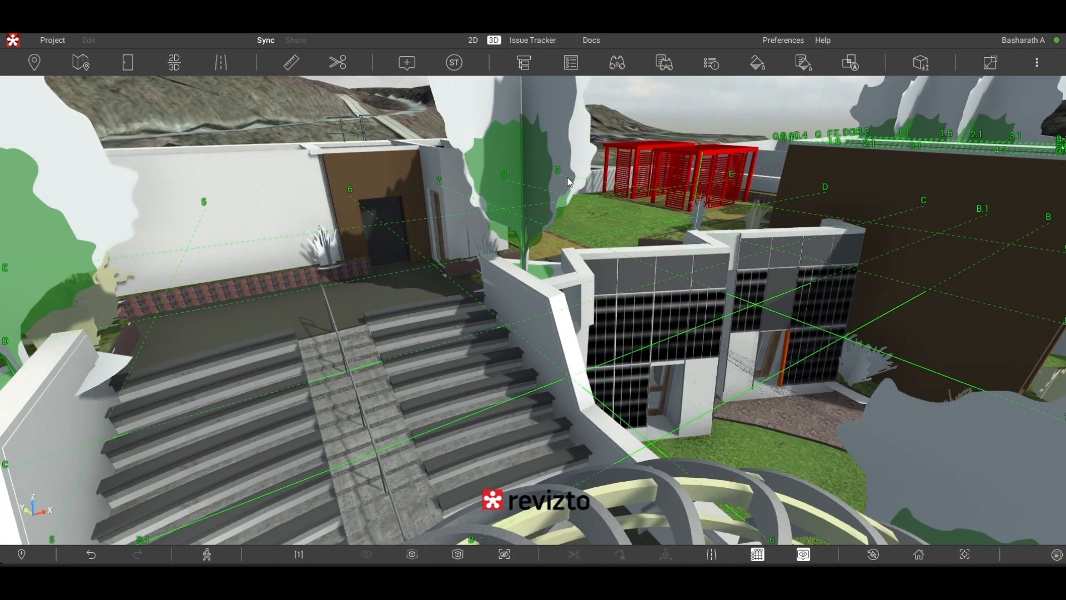
pyautogui.click(394, 212)
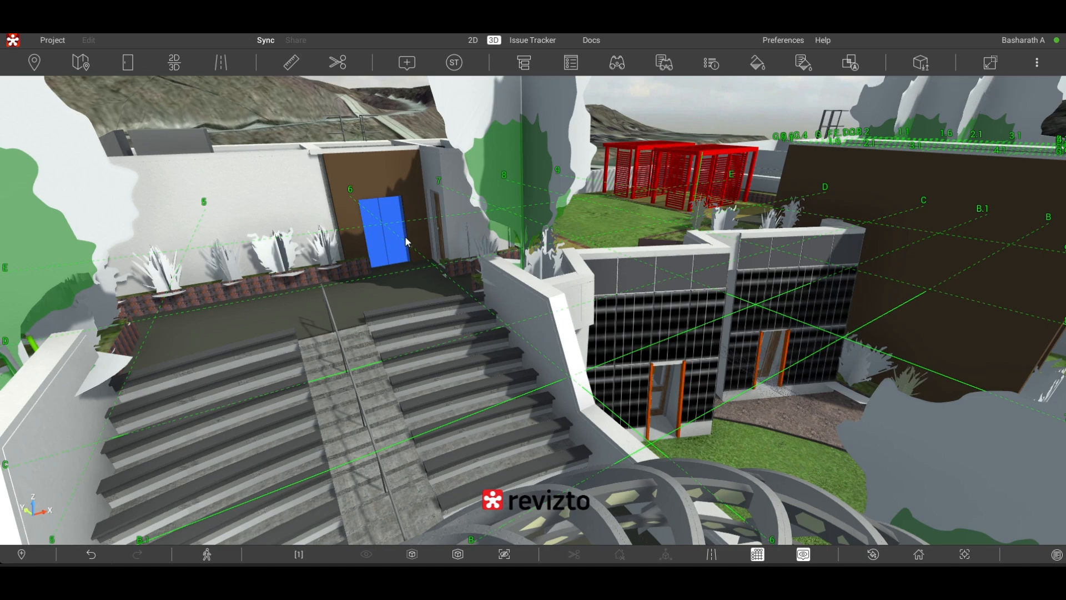
pyautogui.click(539, 174)
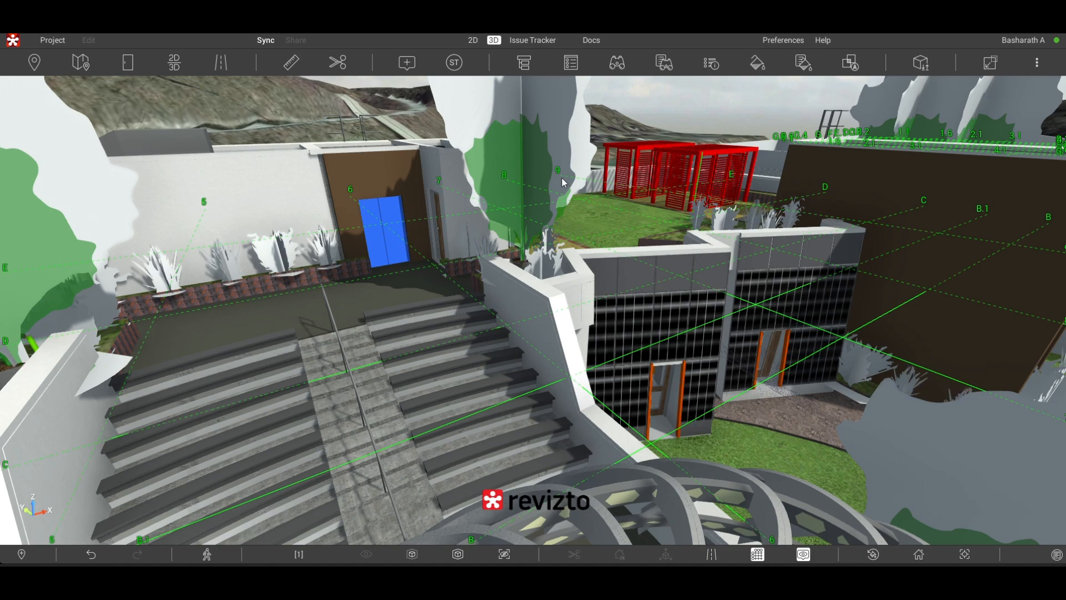
pyautogui.click(649, 182)
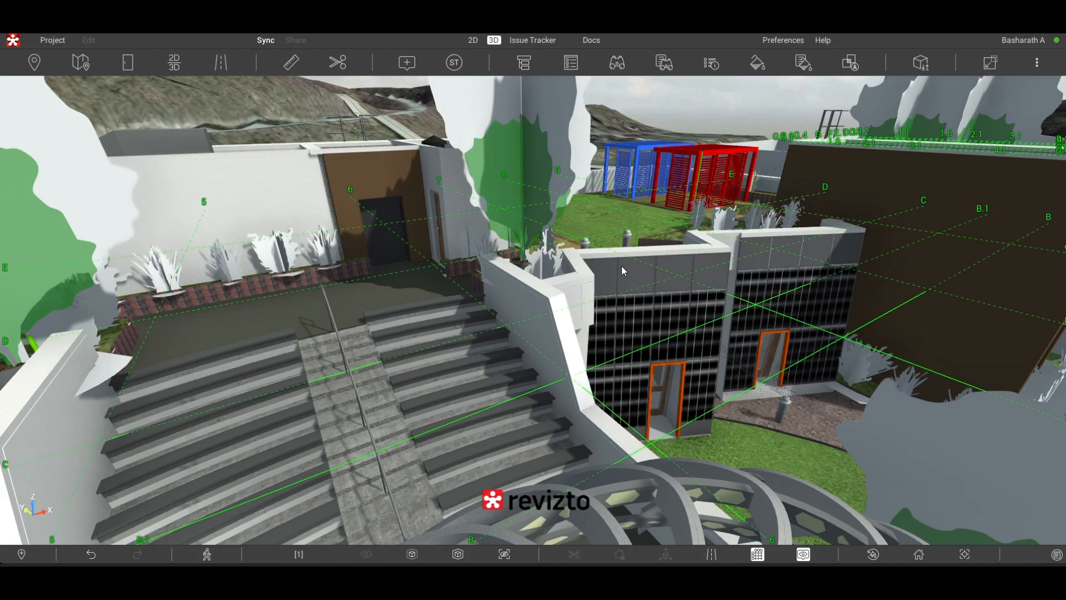
# - Try selecting the parapet caps, the side wall and its coping, a row of seating steps and the terrace floor in turn
pyautogui.click(586, 273)
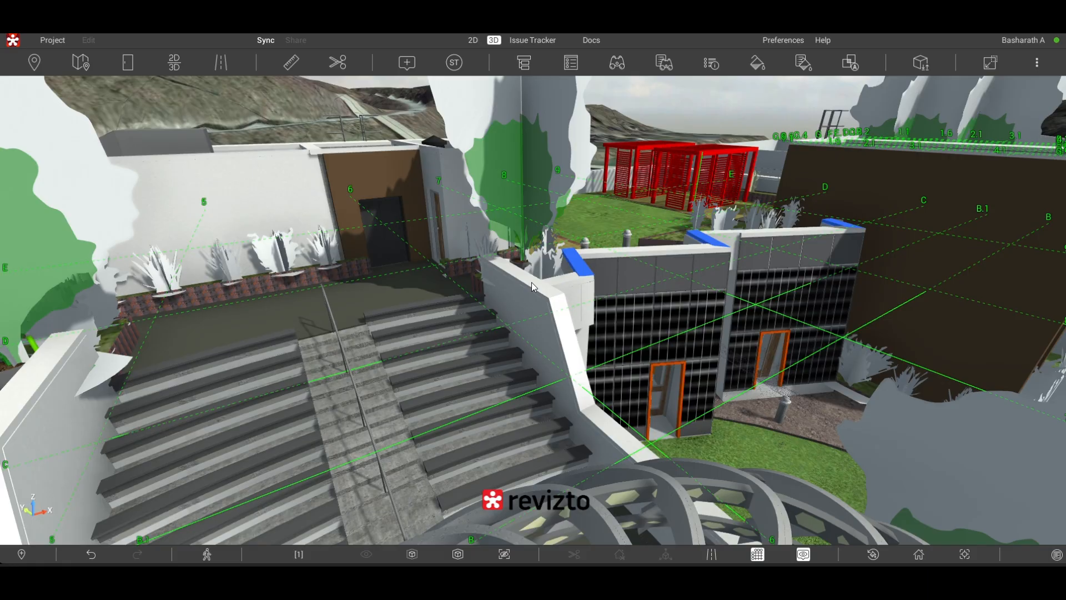
pyautogui.click(521, 300)
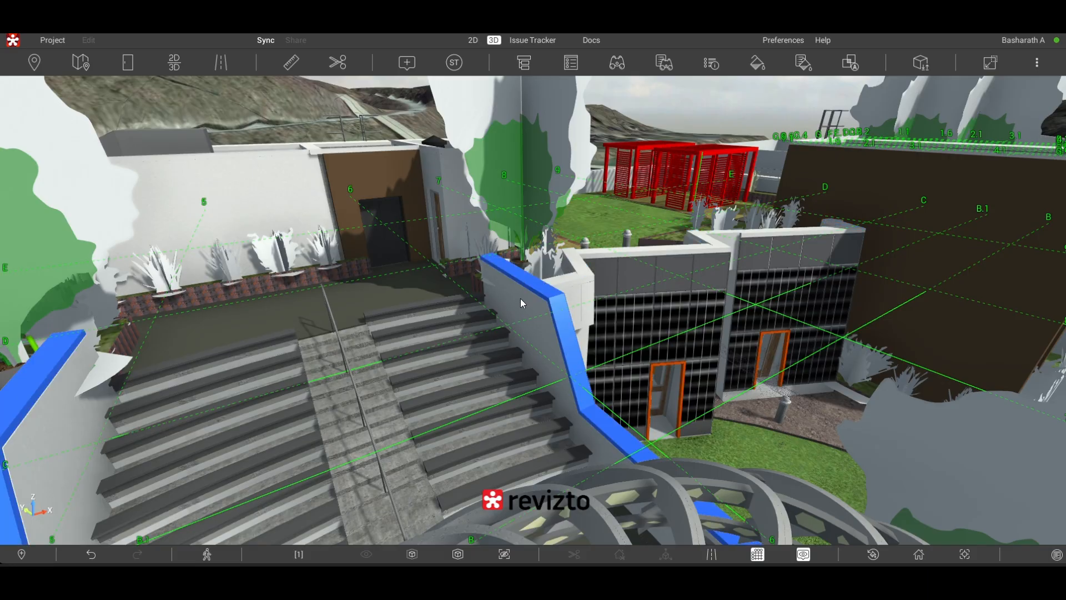
pyautogui.click(521, 301)
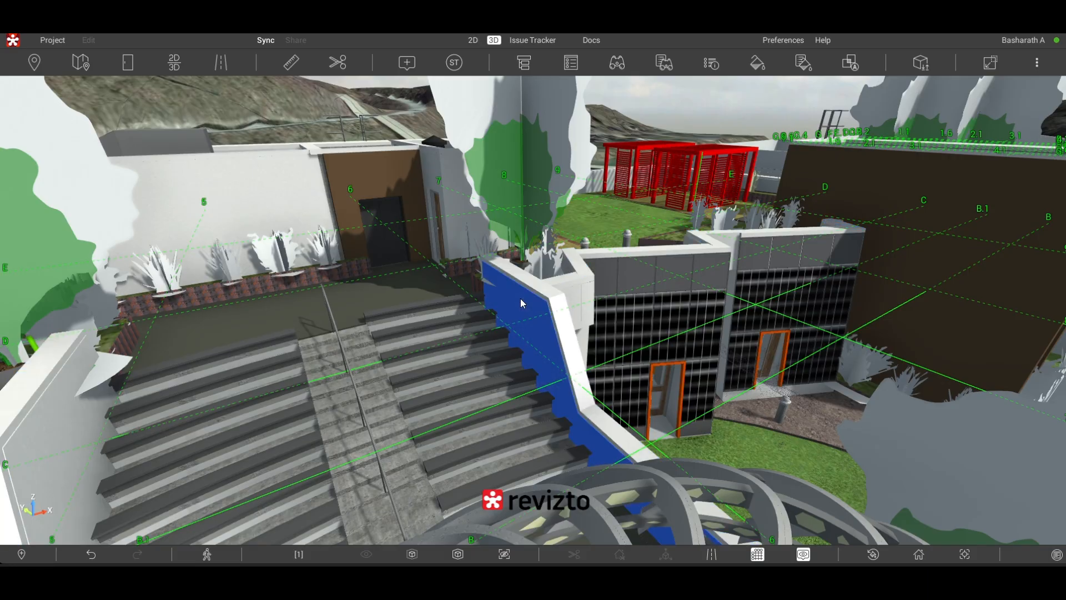
pyautogui.click(482, 321)
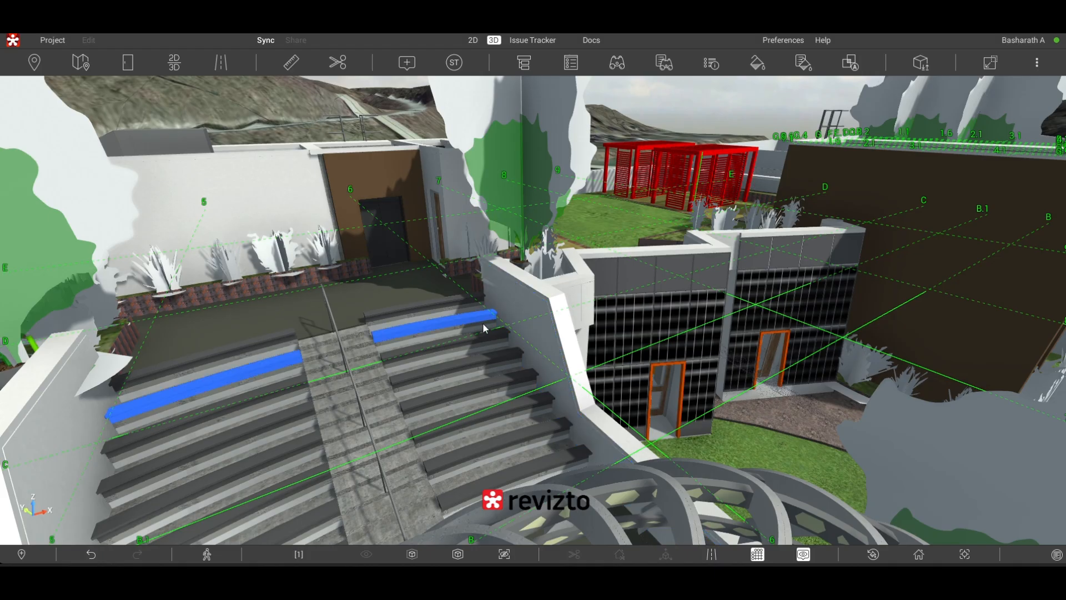
pyautogui.click(483, 324)
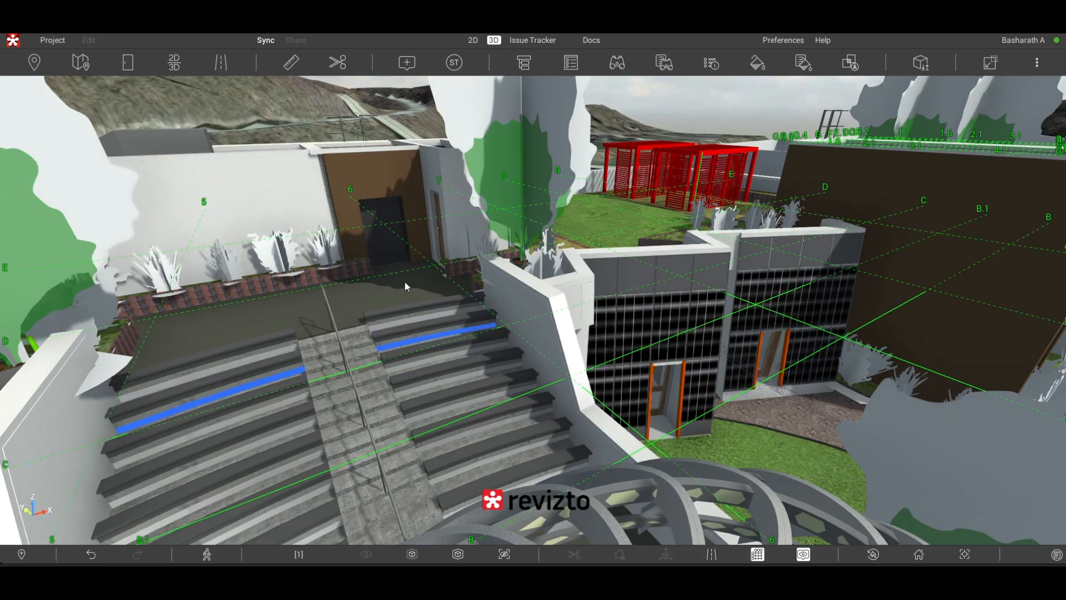
pyautogui.click(378, 231)
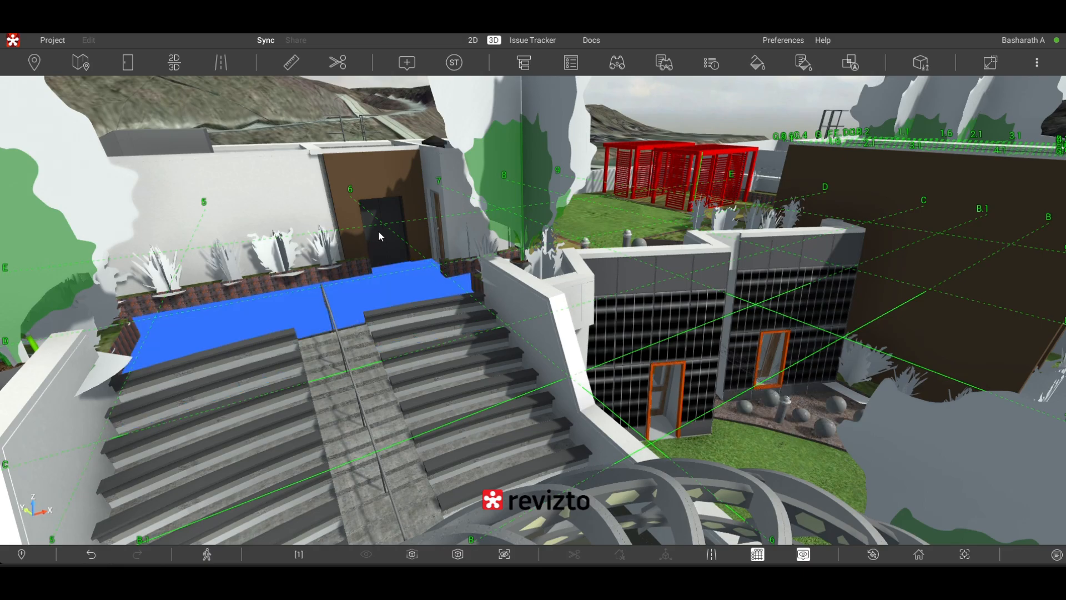
# - Start a new issue with the terrace's double door selected and give its pin the As-Built Dimensioning stamp
pyautogui.click(387, 236)
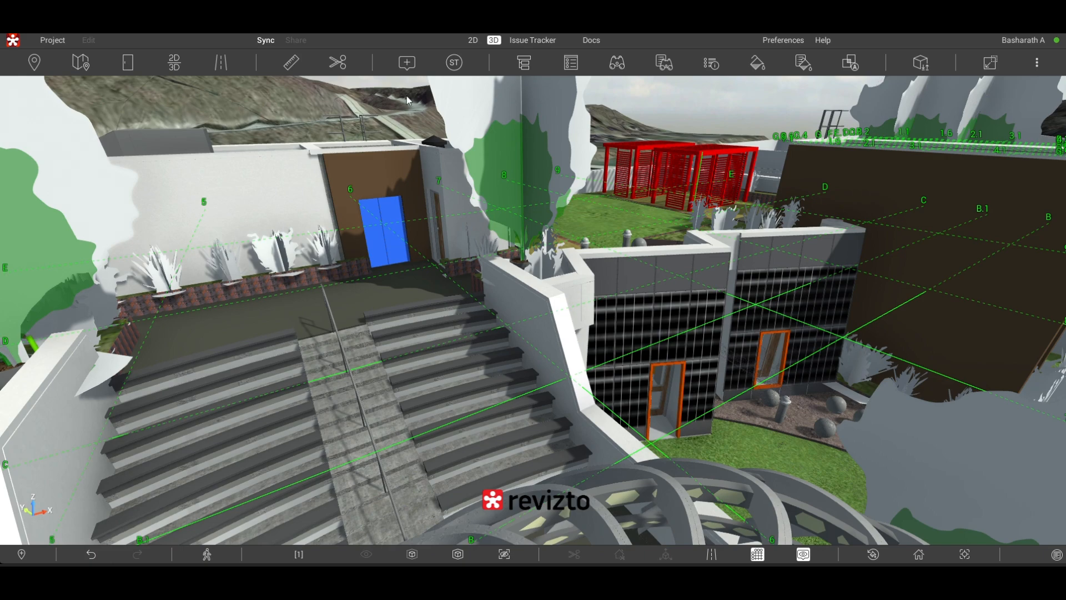
pyautogui.click(407, 62)
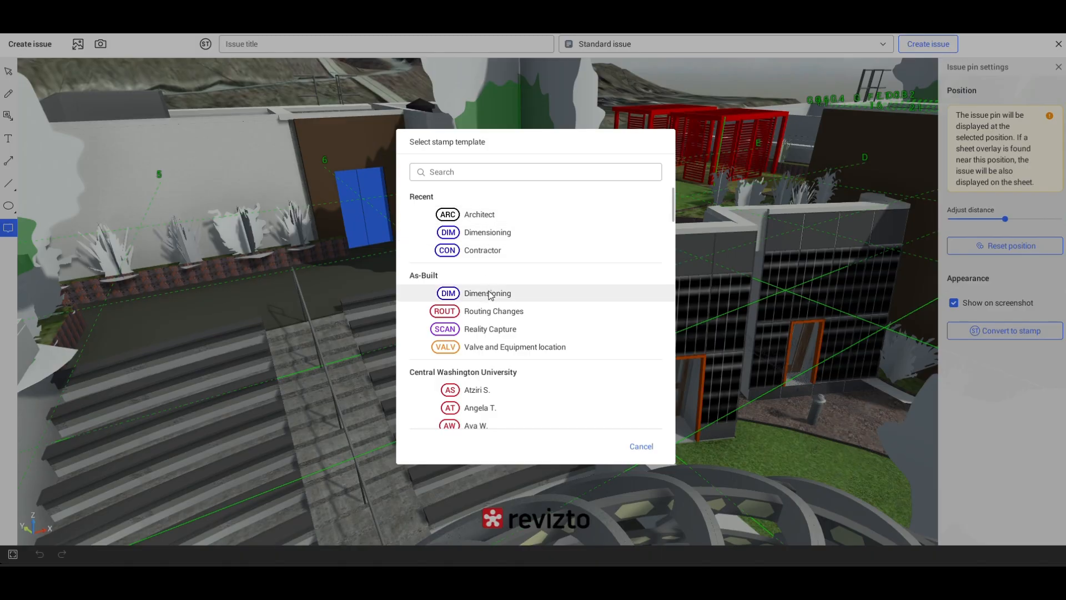
pyautogui.click(491, 293)
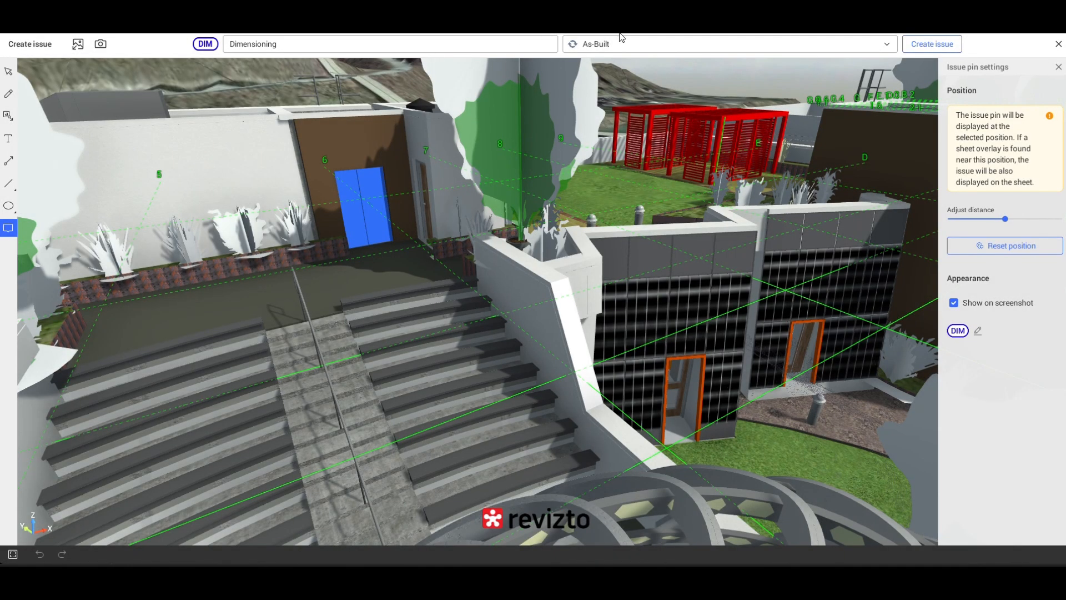
# - Change the Dimensioning issue's type to Standard issue and create the issue
pyautogui.click(859, 46)
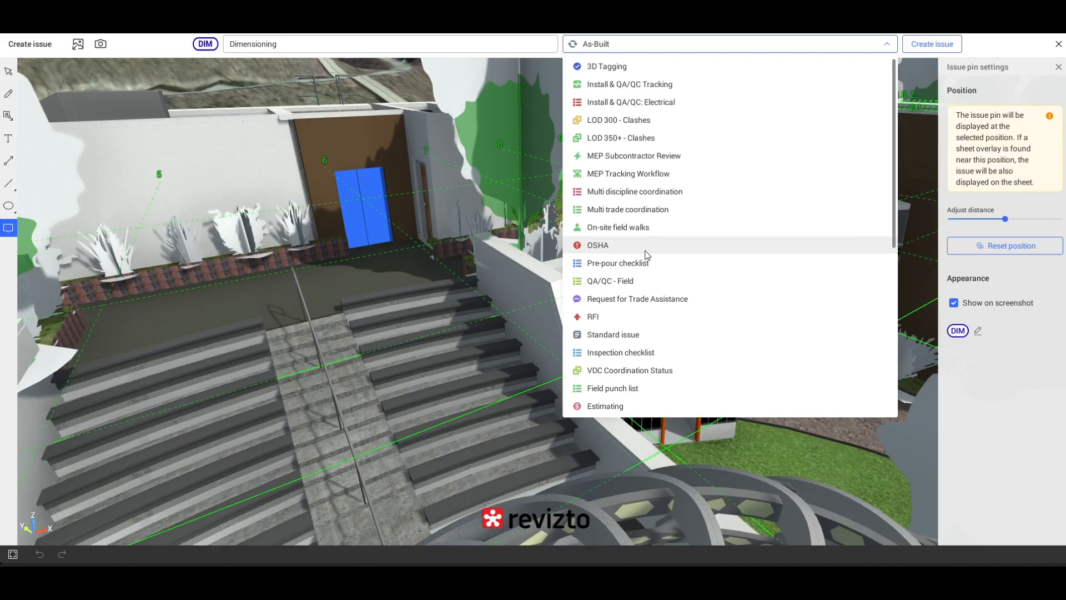
pyautogui.scroll(-2, 644, 261)
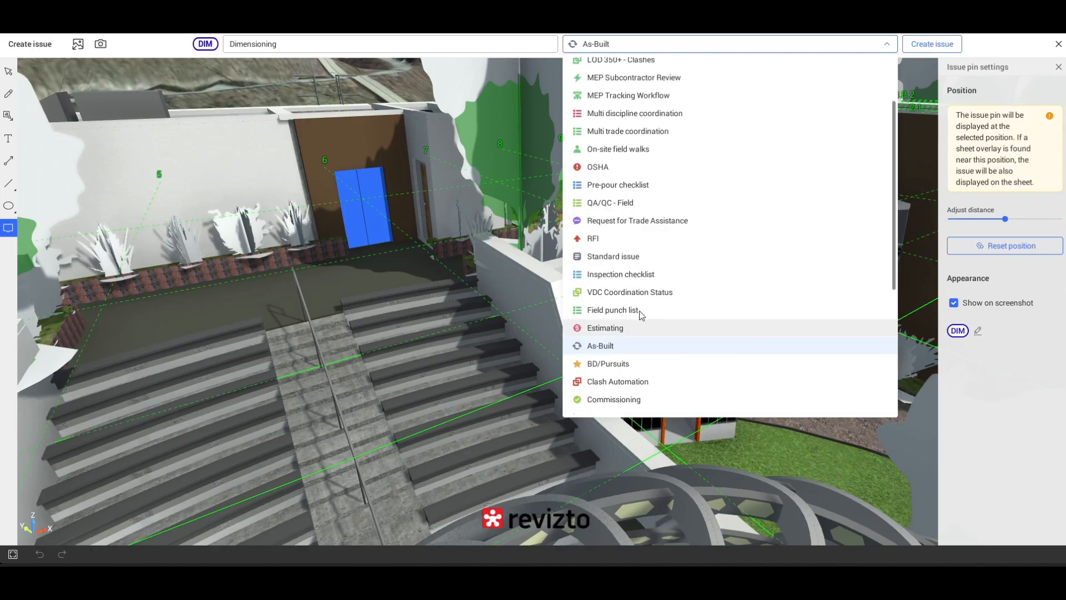
pyautogui.scroll(-1, 638, 314)
pyautogui.scroll(-1, 651, 310)
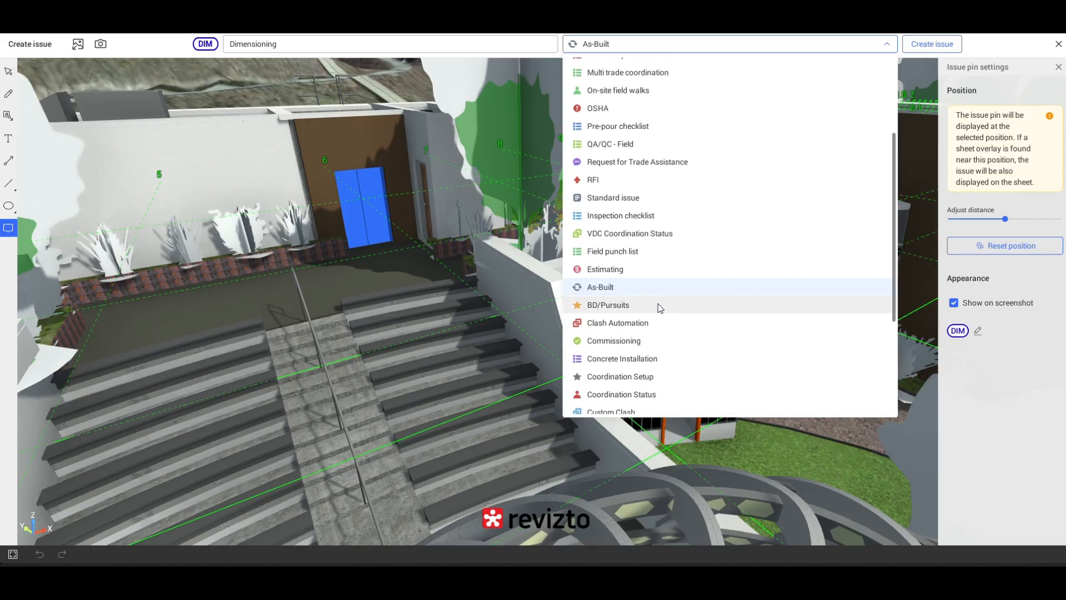
pyautogui.scroll(-1, 676, 289)
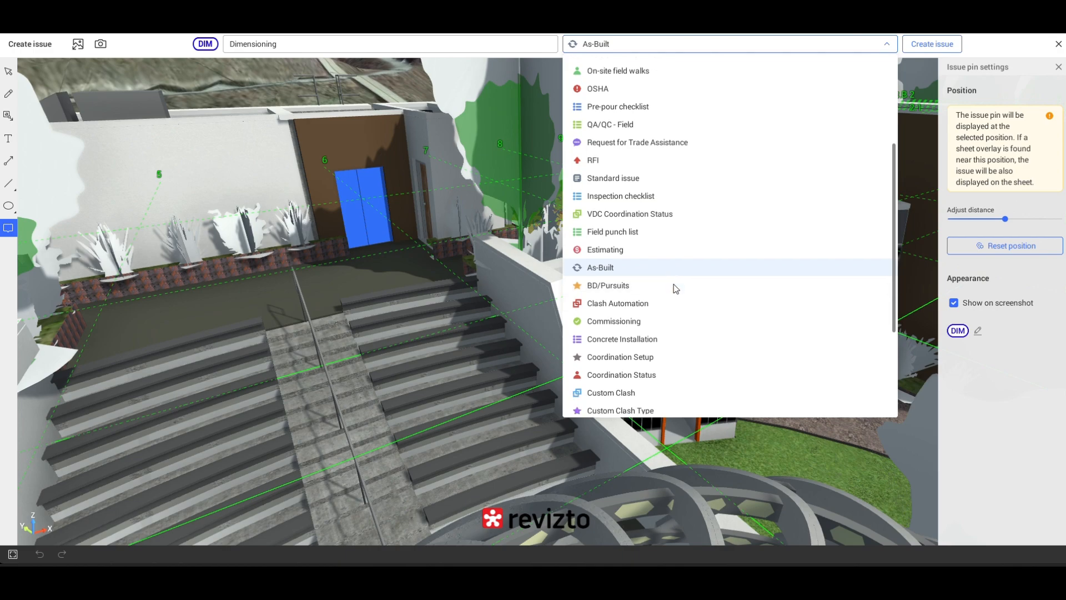
pyautogui.scroll(1, 675, 287)
pyautogui.scroll(5, 674, 287)
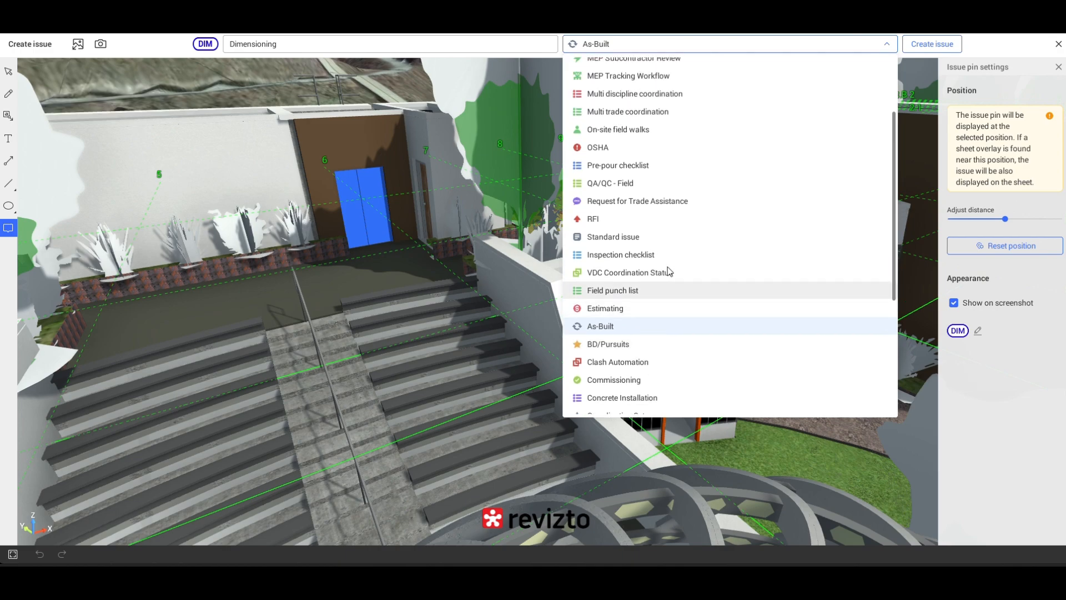
pyautogui.scroll(2, 636, 187)
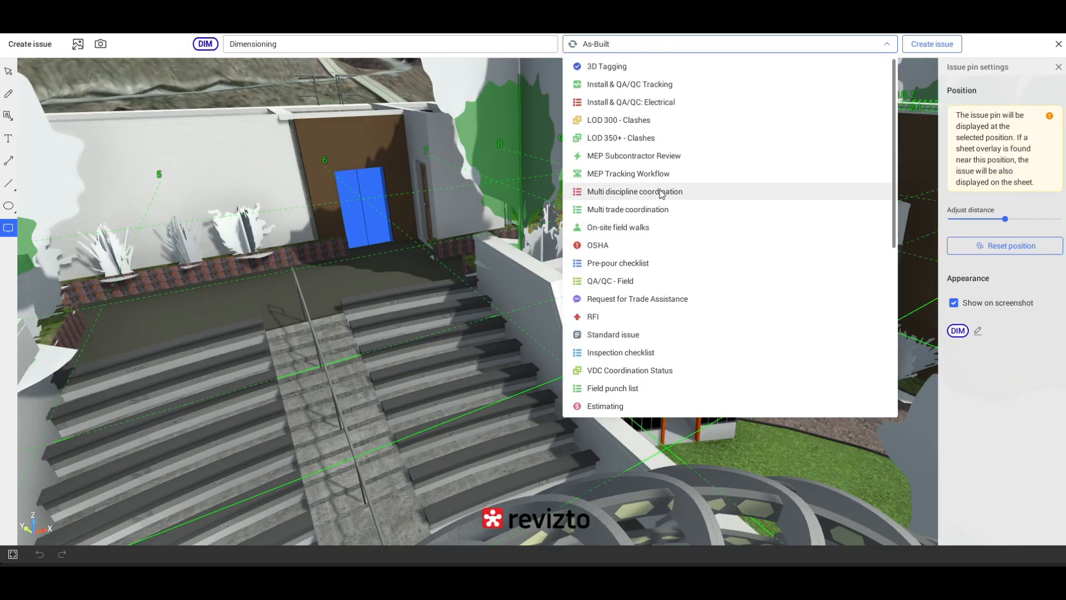
pyautogui.click(630, 336)
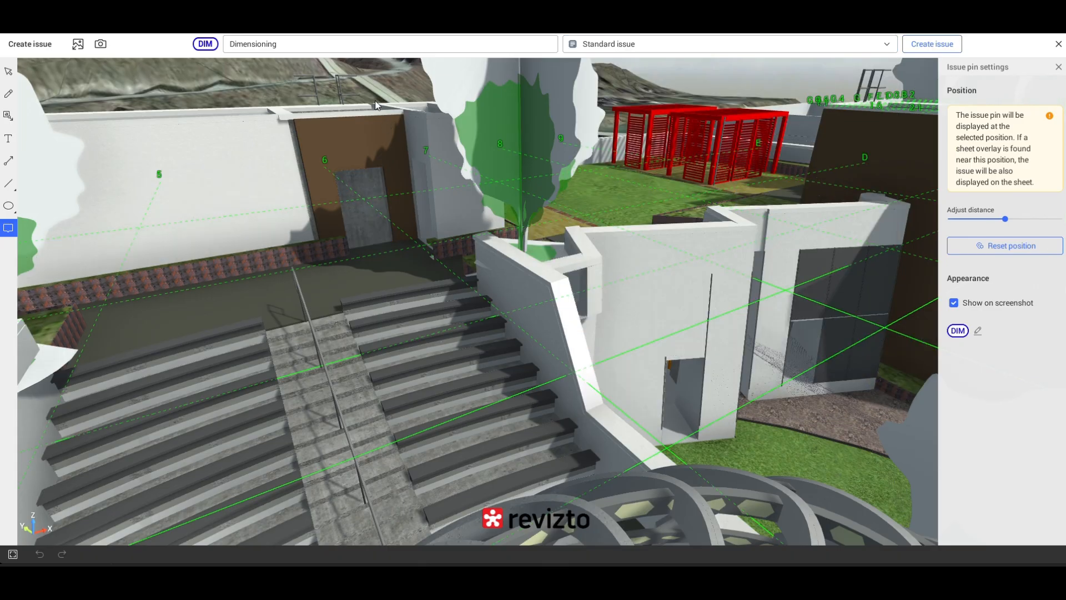
pyautogui.click(917, 48)
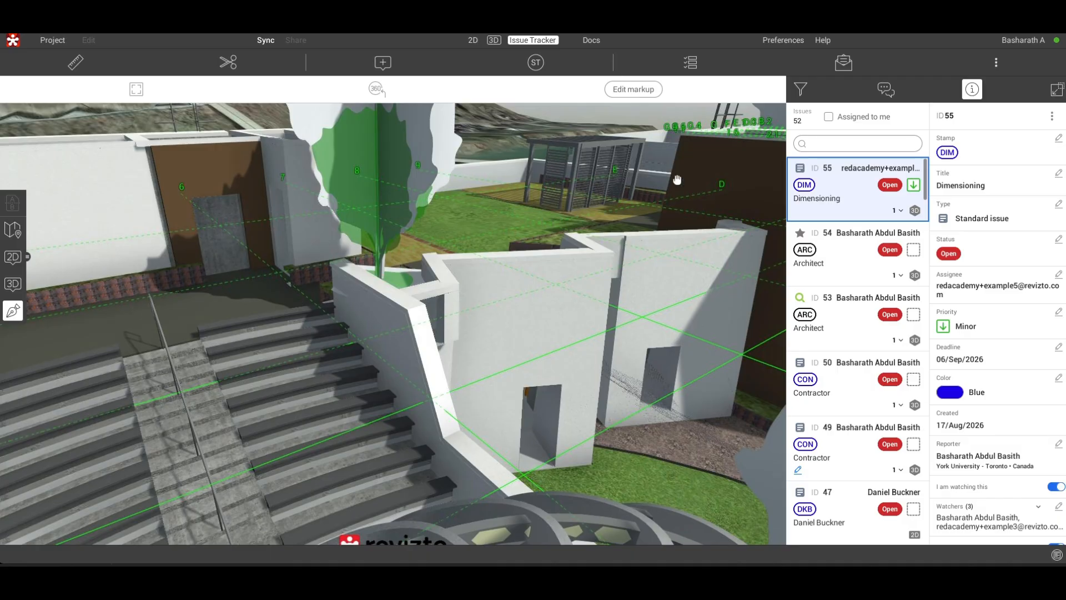
# - Open the linked object list of the new Dimensioning issue, select Elevator Door-Center, and return to the issue list
pyautogui.click(864, 171)
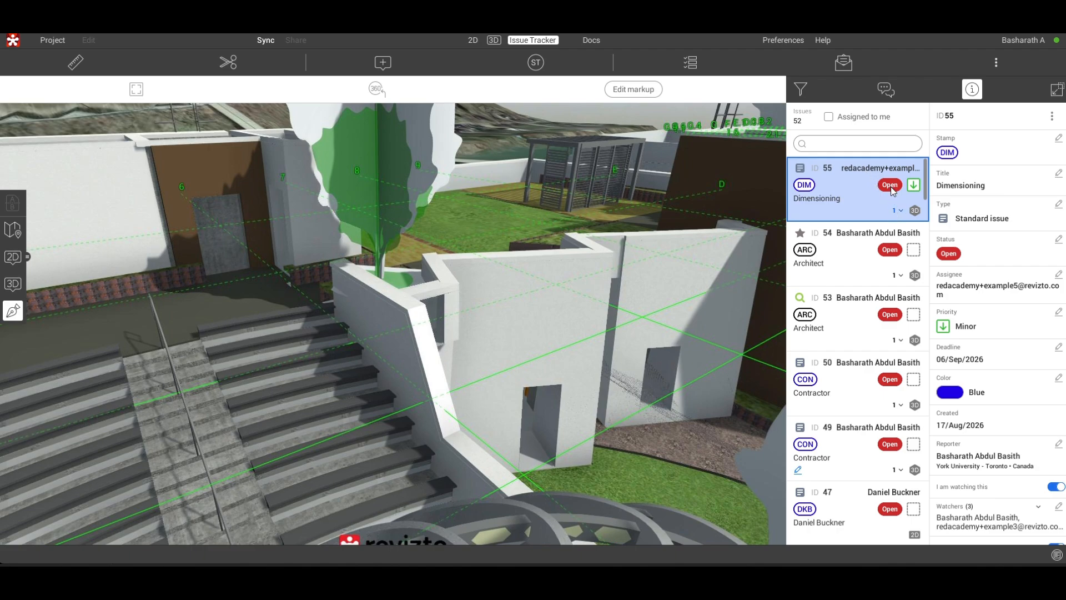
pyautogui.click(897, 210)
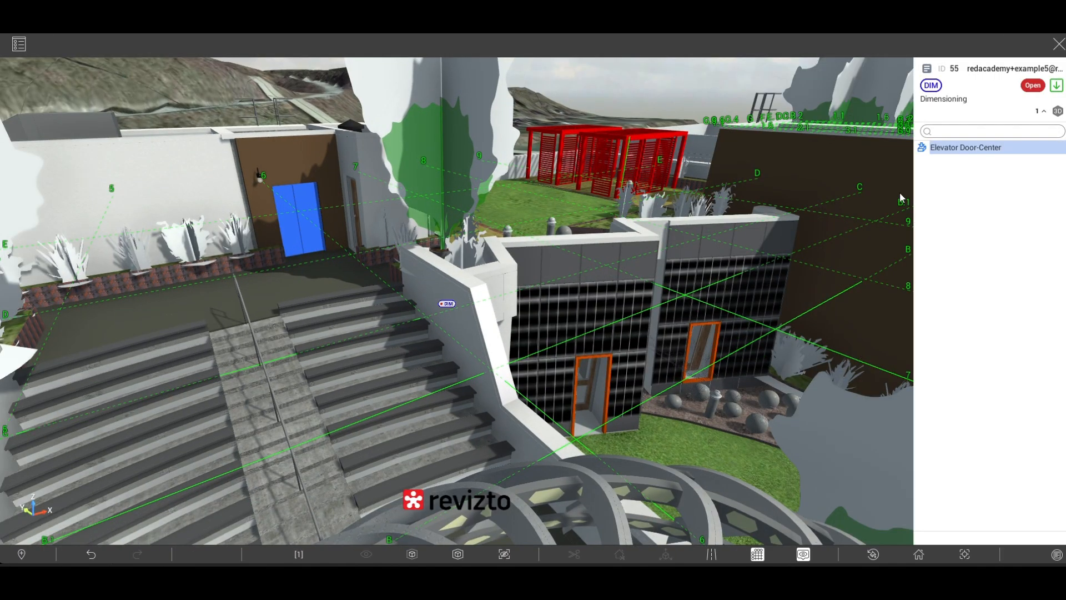
pyautogui.click(940, 151)
pyautogui.click(1058, 44)
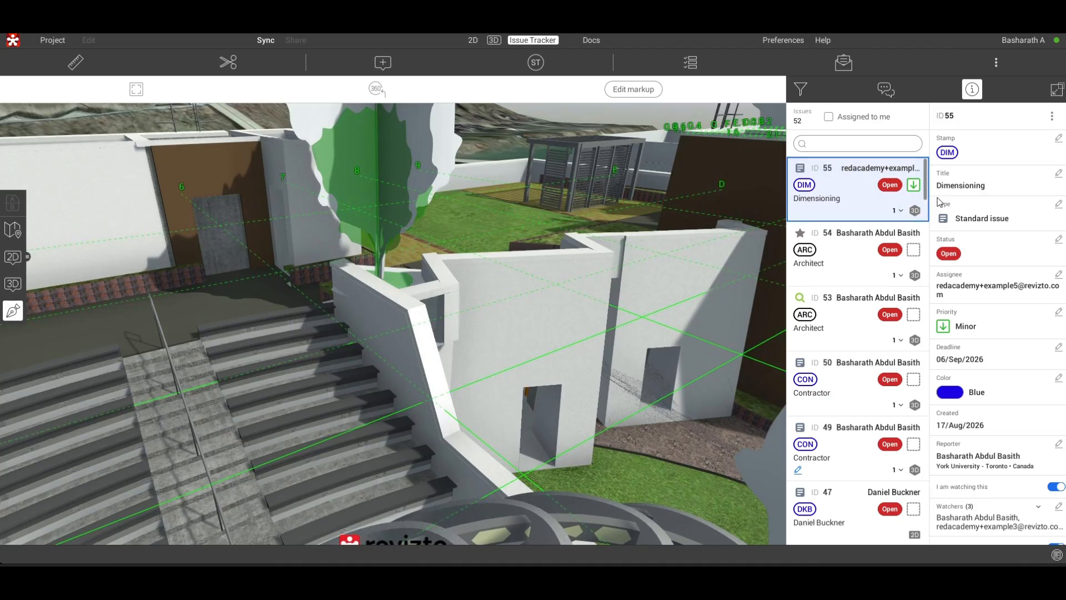
# - Review the Dimensioning issue's main properties and browse the issue types available for it without changing the type
pyautogui.scroll(-1, 958, 245)
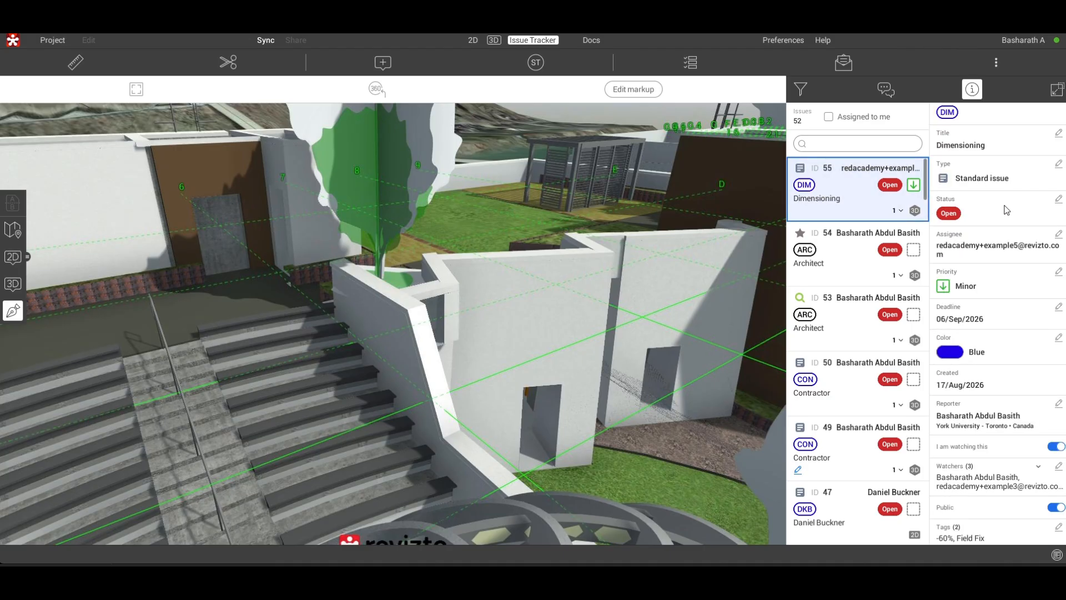
pyautogui.scroll(-1, 1007, 208)
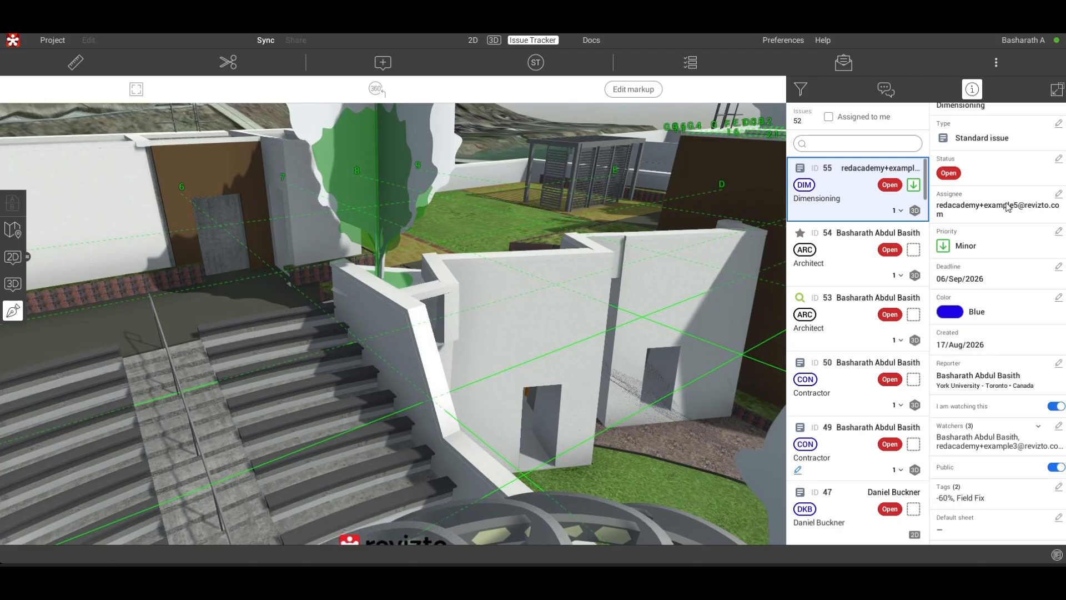
pyautogui.scroll(1, 1007, 206)
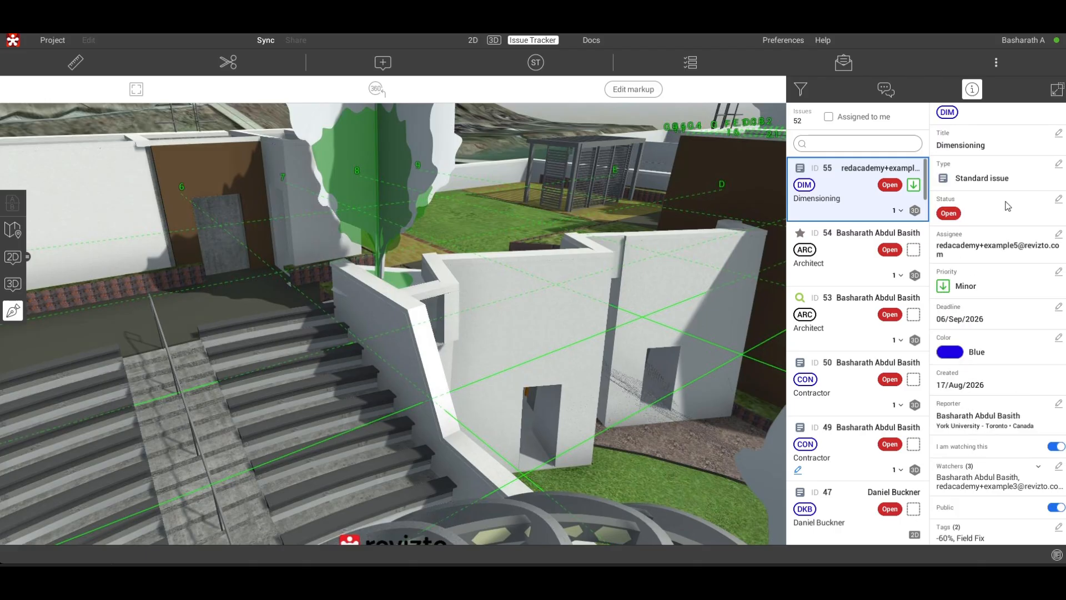
pyautogui.click(1058, 163)
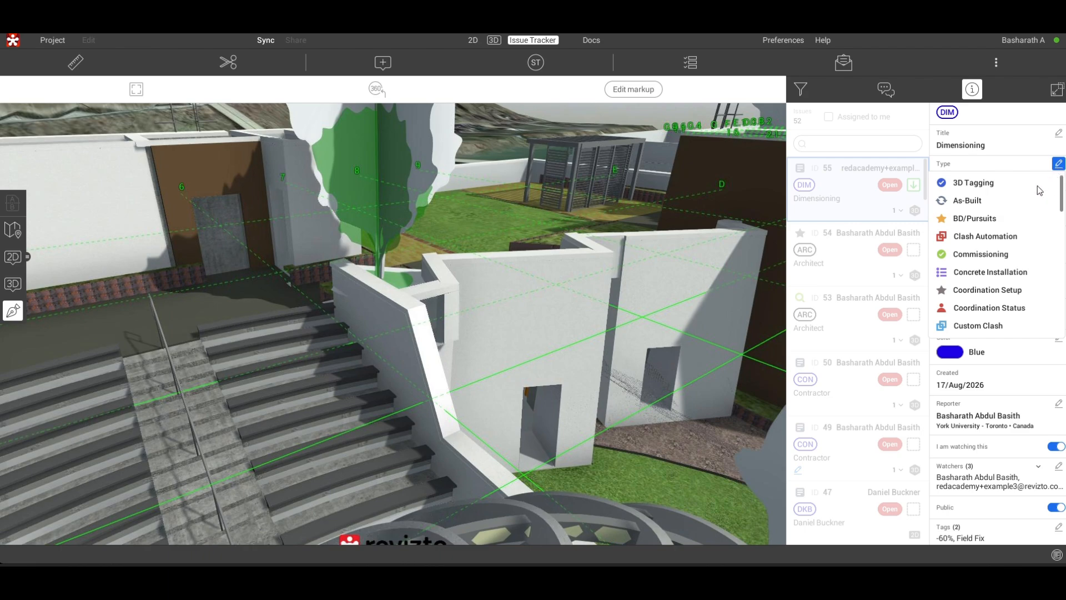
pyautogui.scroll(-3, 994, 272)
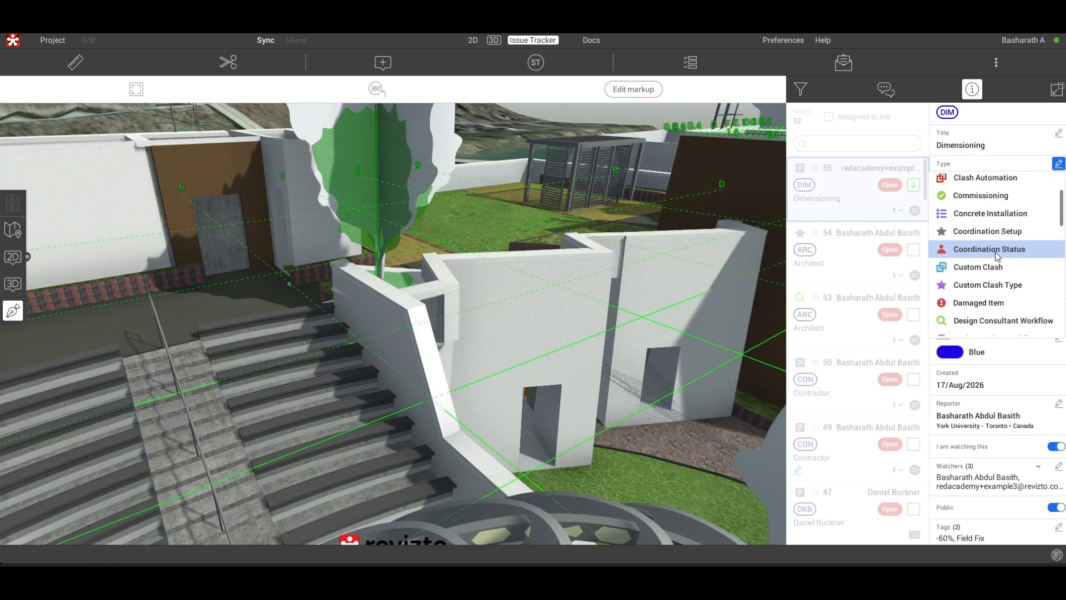
pyautogui.click(1059, 164)
pyautogui.click(1058, 164)
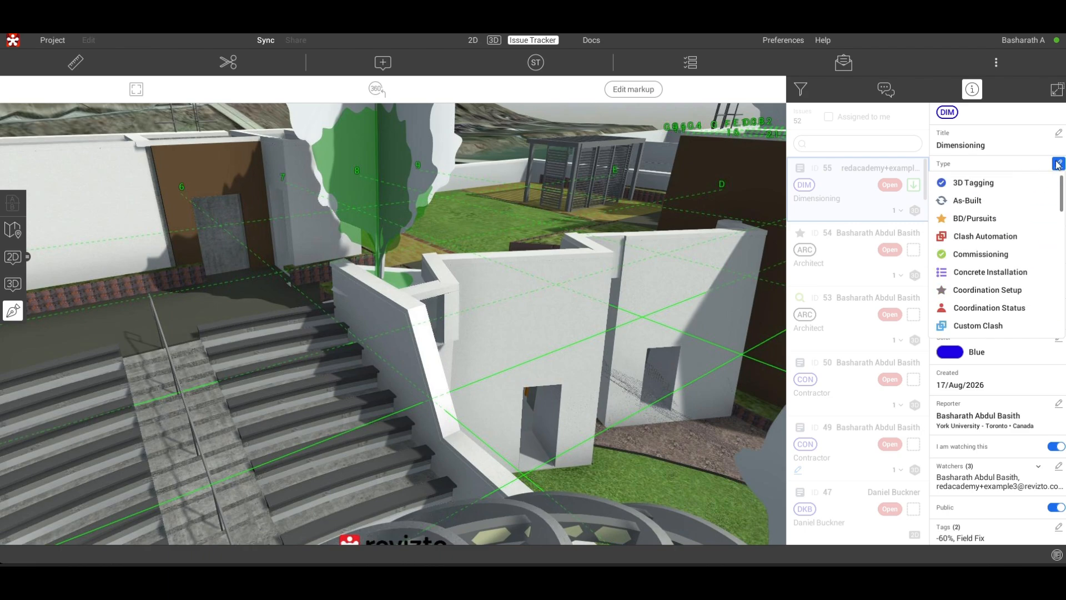
pyautogui.click(1035, 120)
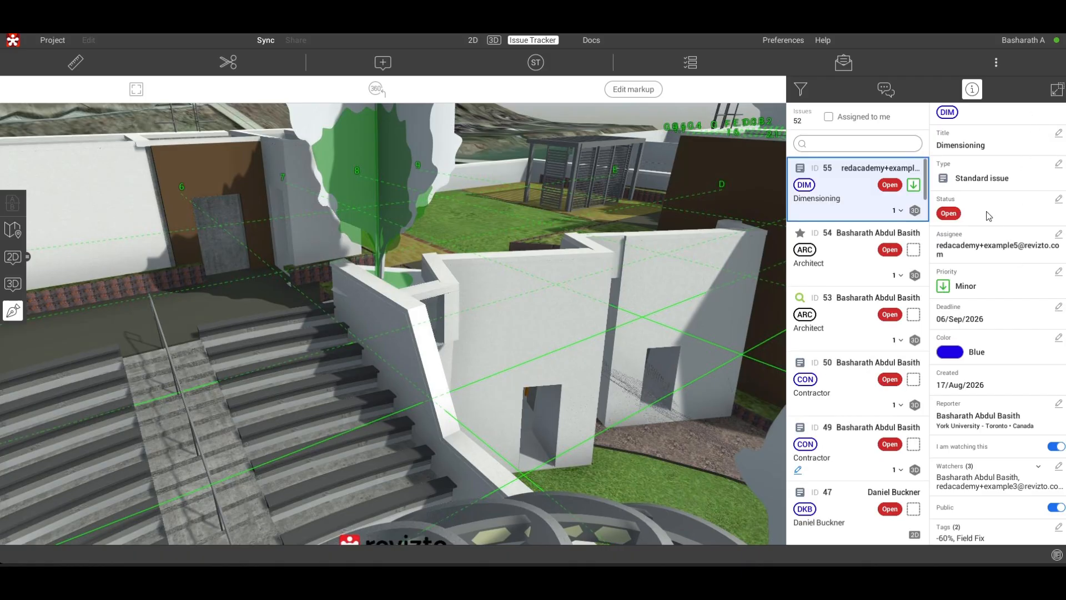
# - Set the Dimensioning issue's priority to Major
pyautogui.scroll(-1, 988, 215)
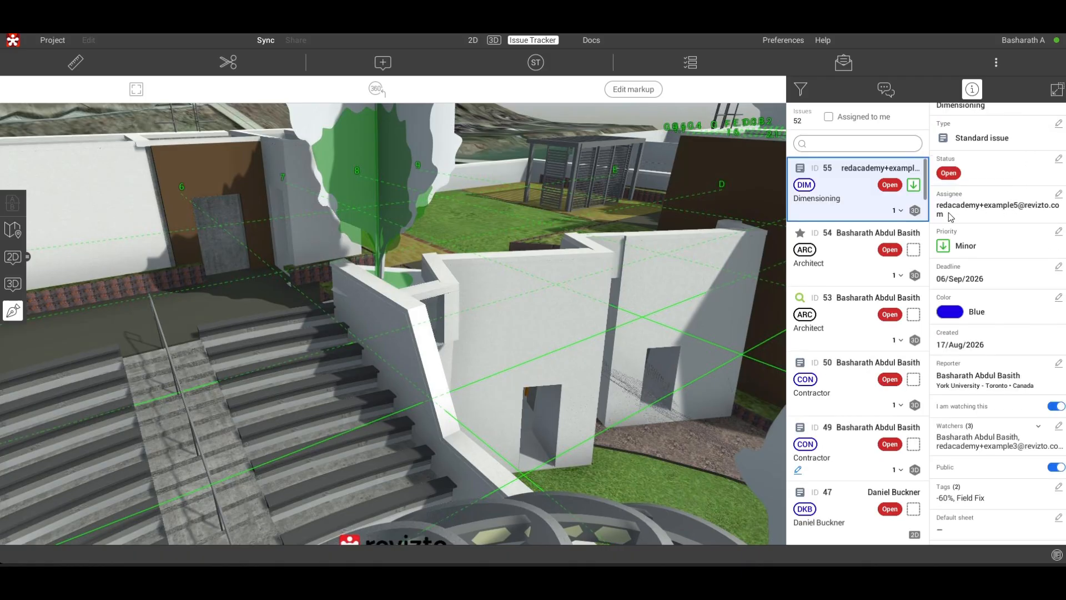
pyautogui.scroll(-1, 977, 224)
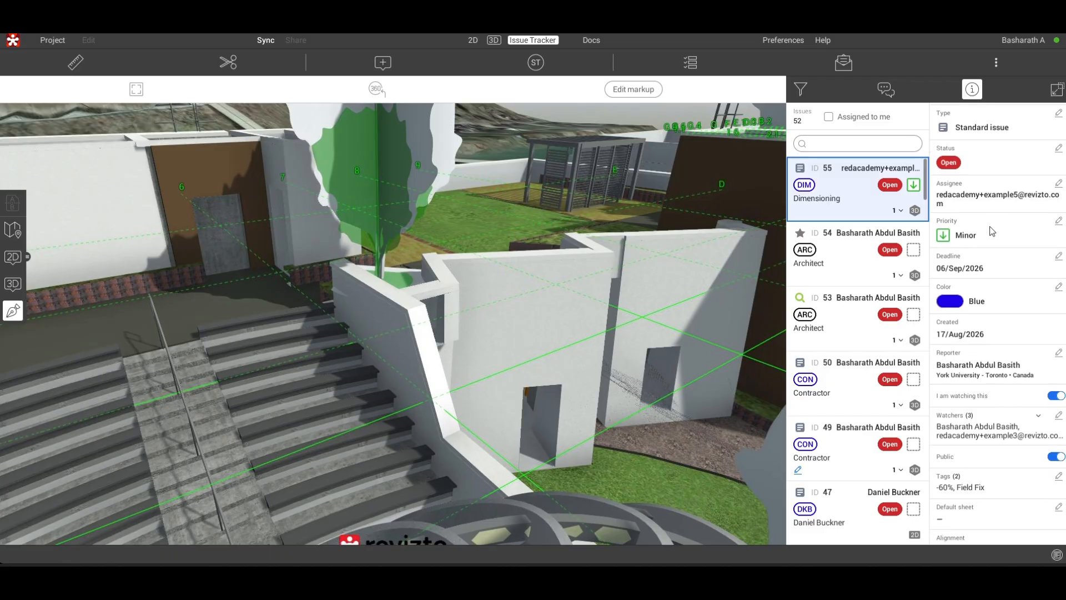
pyautogui.click(1059, 220)
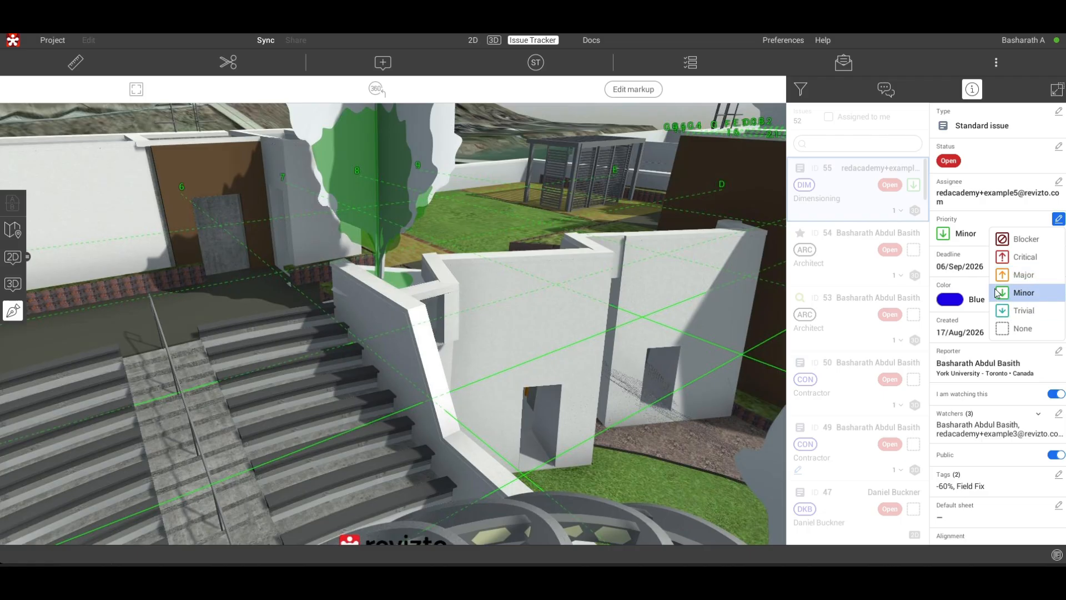
pyautogui.click(1007, 275)
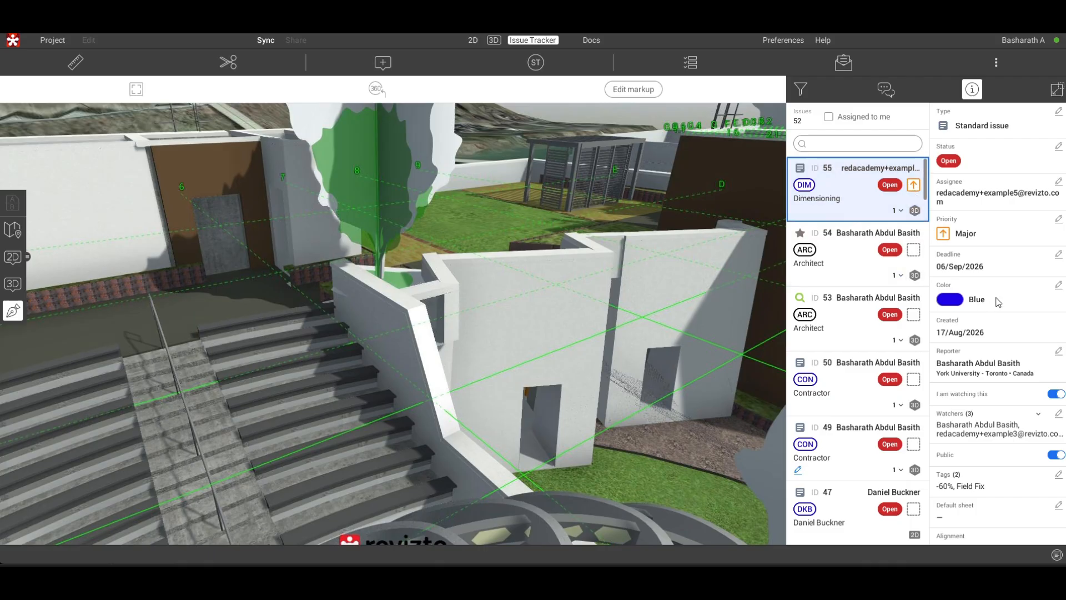
# - Examine the Dimensioning issue's deadline, color and creation details, and the people who can be chosen as its reporter
pyautogui.scroll(-1, 997, 302)
pyautogui.click(1059, 245)
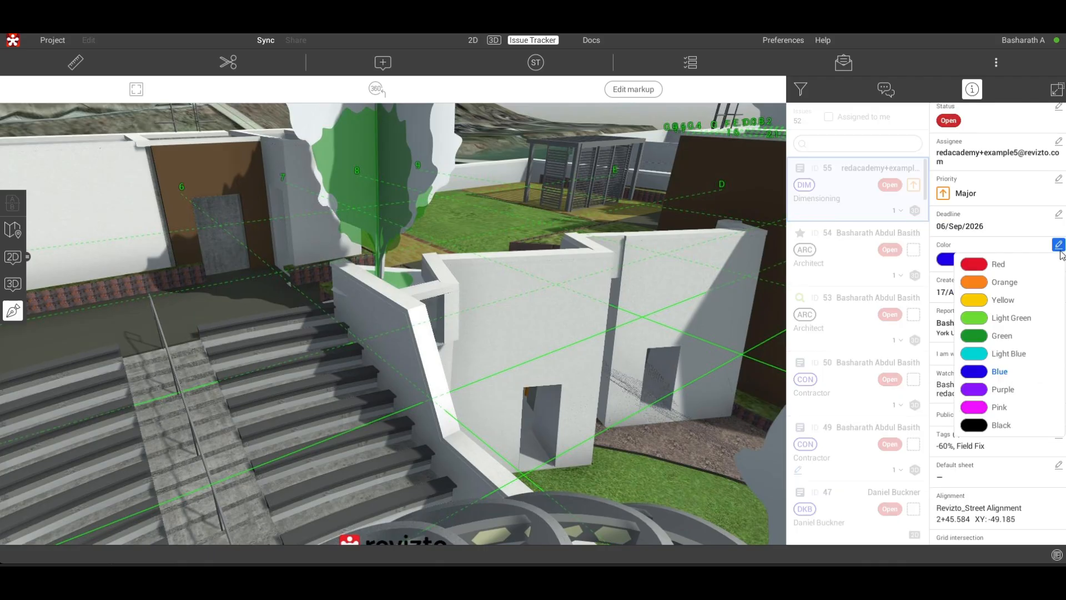
pyautogui.click(1024, 245)
pyautogui.scroll(-1, 1029, 277)
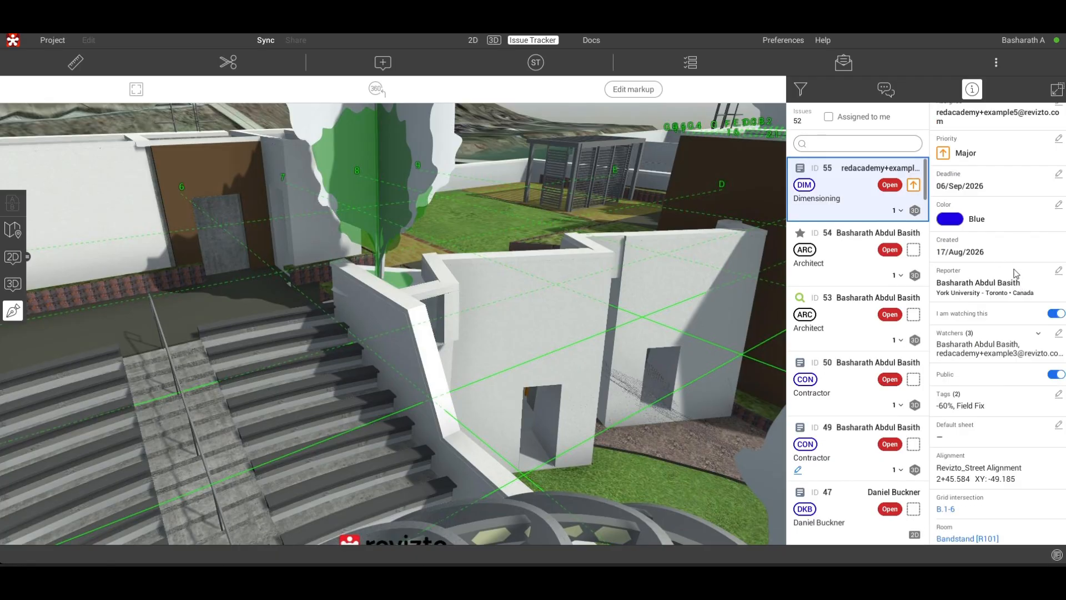
pyautogui.scroll(-1, 1016, 298)
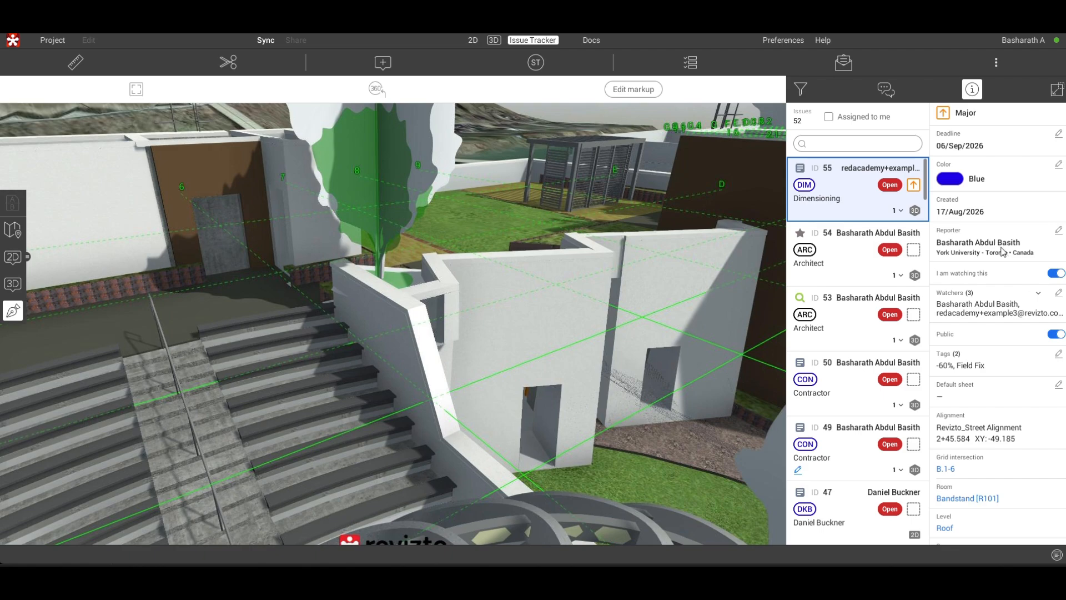
pyautogui.scroll(-1, 1009, 262)
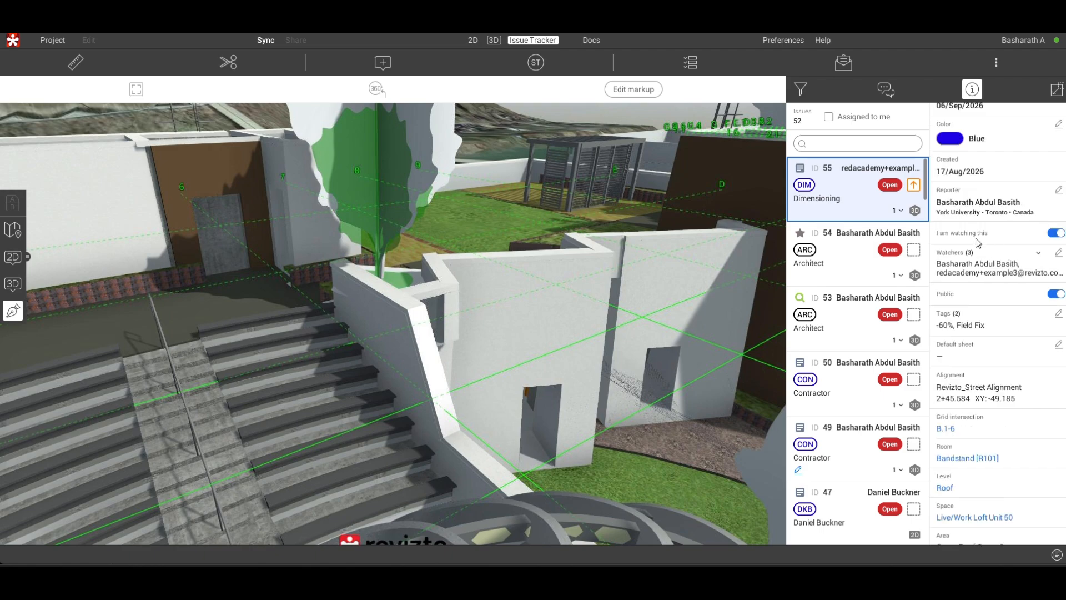
pyautogui.click(1058, 190)
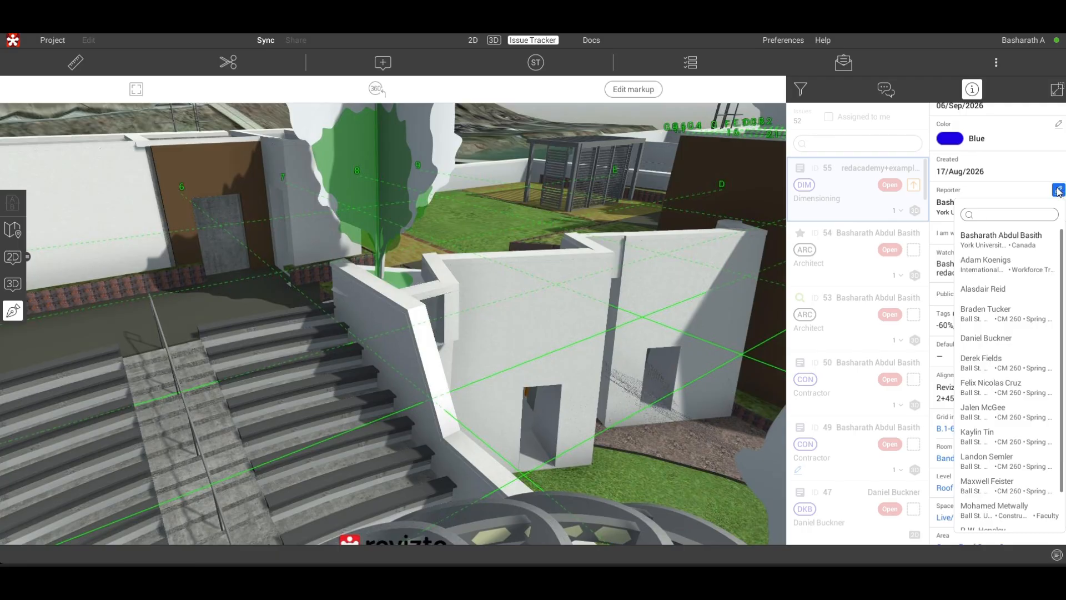
pyautogui.click(1007, 195)
# - Examine the Dimensioning issue's watchers, tags and location data, and the list of stamps that can be assigned to it
pyautogui.scroll(-1, 994, 260)
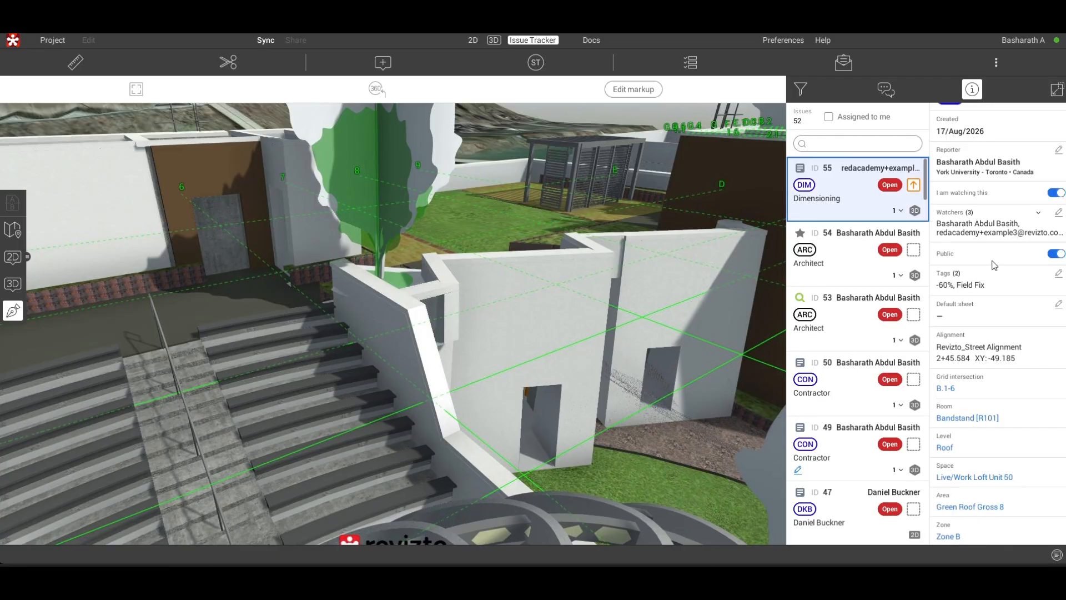
pyautogui.scroll(-1, 994, 265)
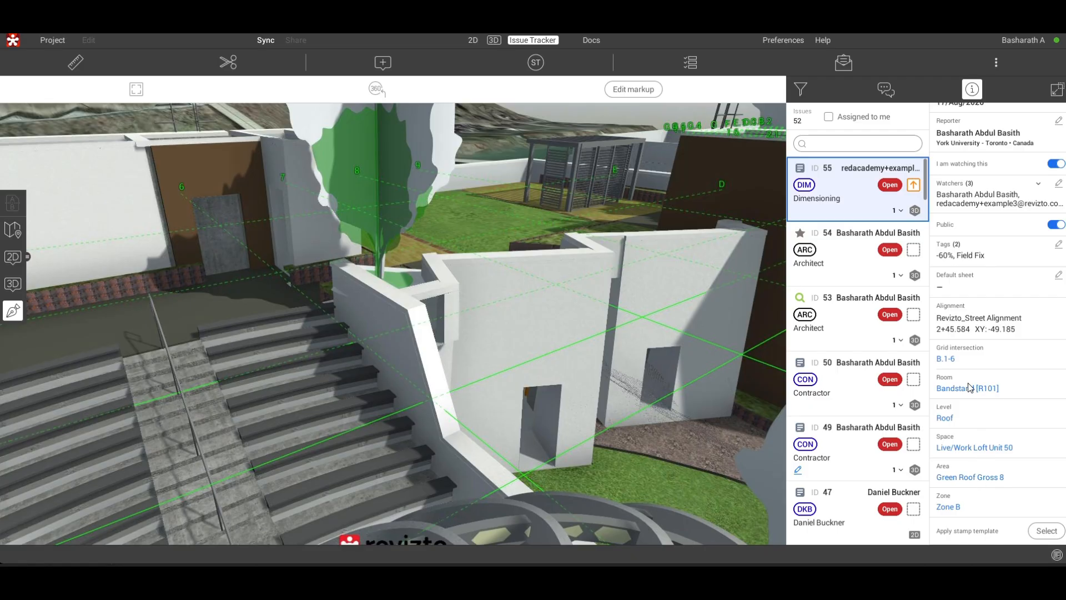
pyautogui.scroll(5, 969, 383)
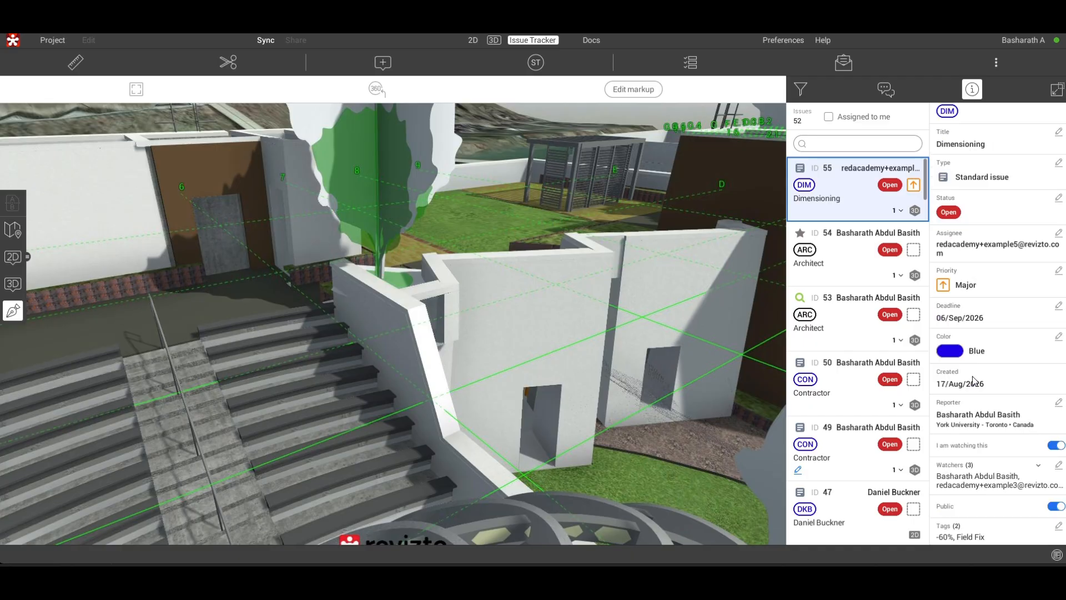
pyautogui.scroll(1, 973, 379)
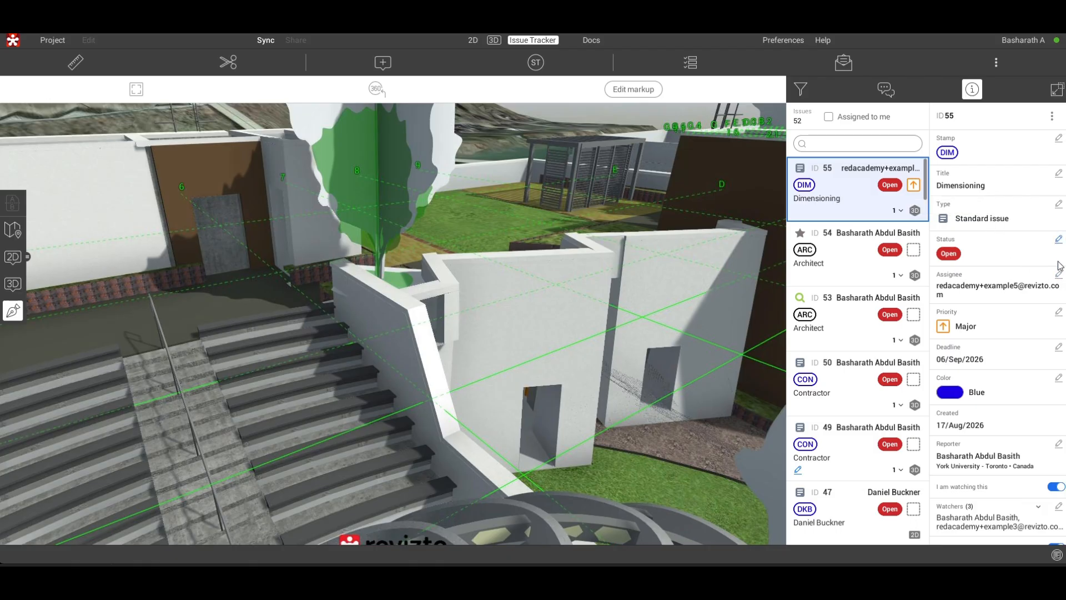
pyautogui.click(1059, 139)
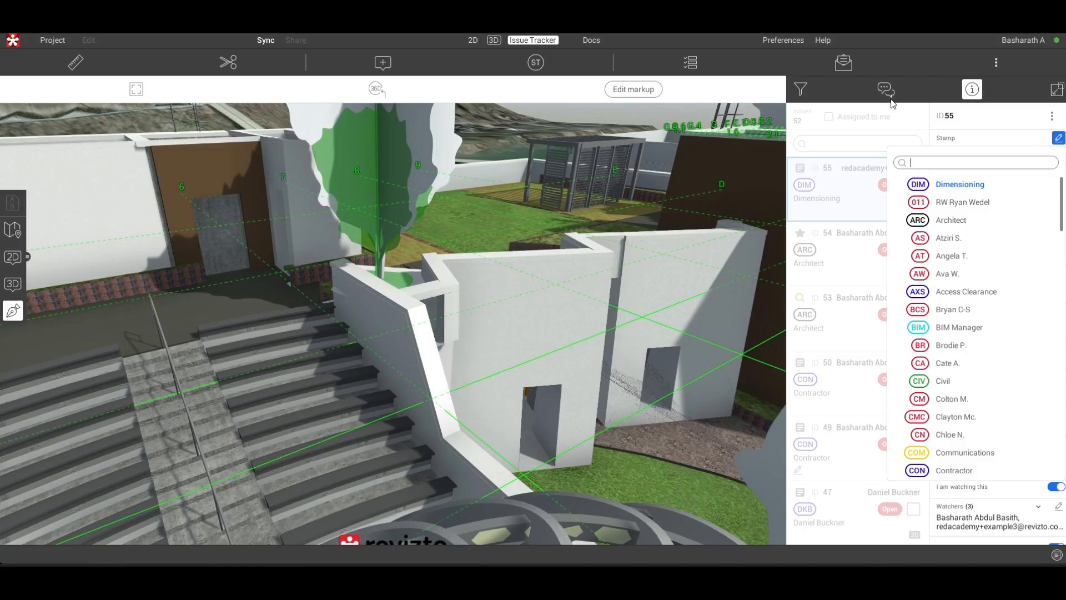
pyautogui.click(993, 142)
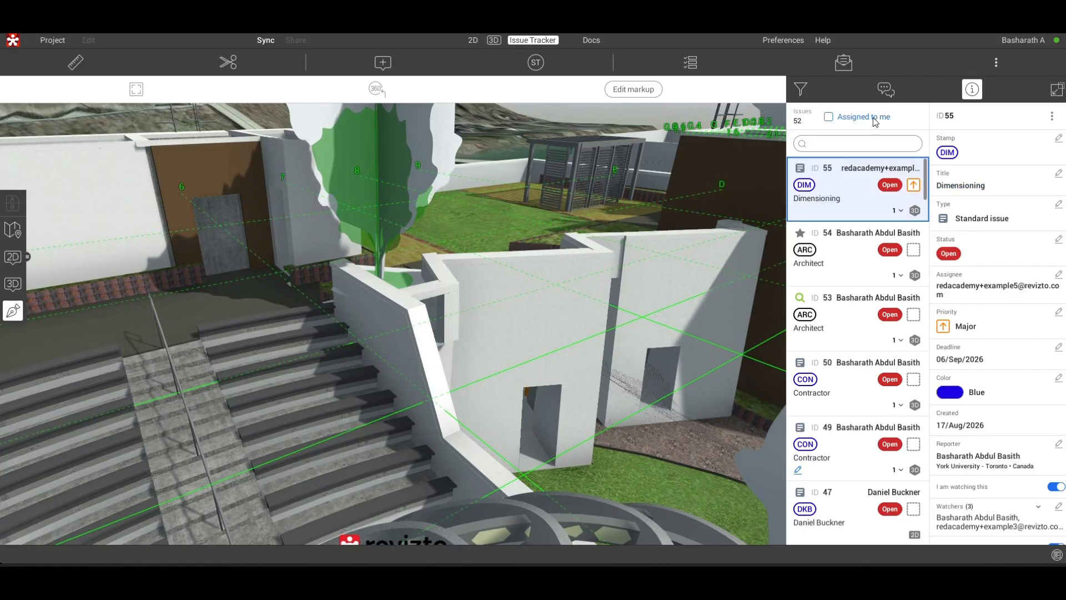
# - Open the Dimensioning issue's chat and post the comment "please confirm the door size/type."
pyautogui.click(884, 99)
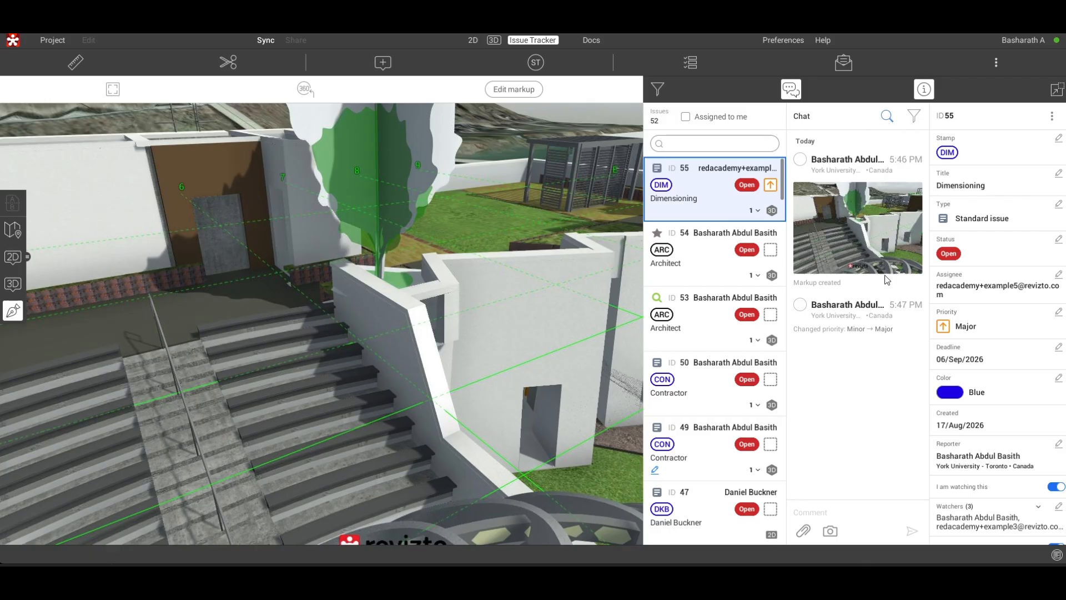
pyautogui.click(818, 513)
pyautogui.write('please confirm the door size/type.')
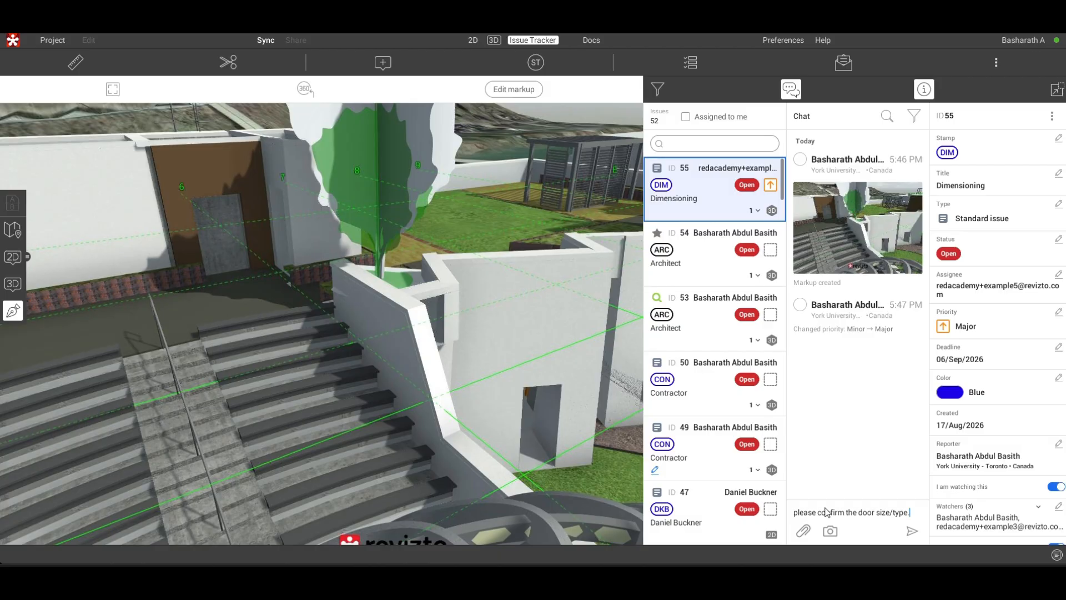
pyautogui.click(911, 534)
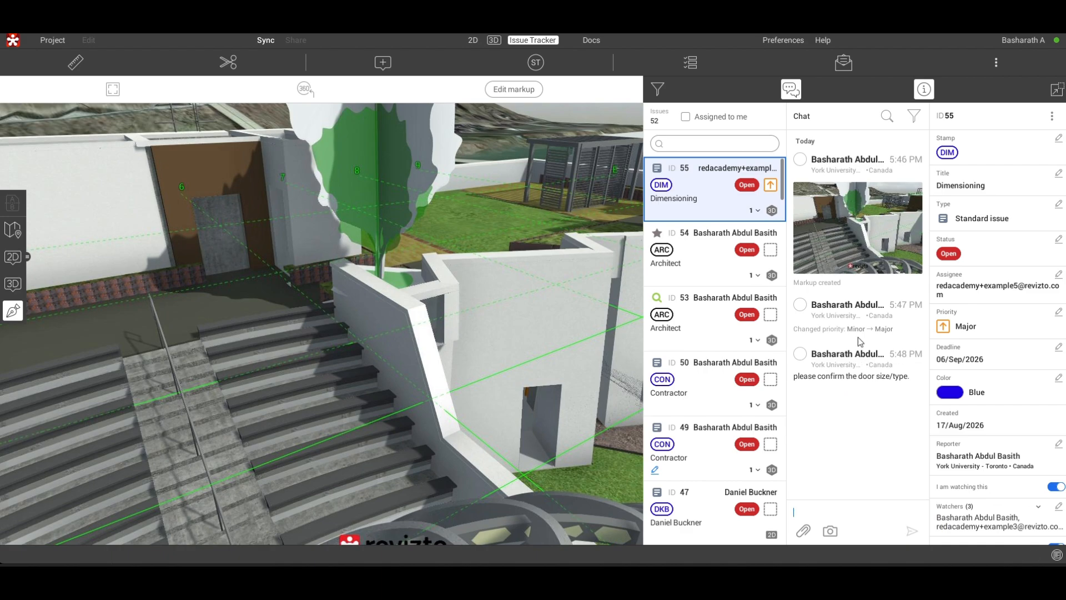
# - Look through the Dimensioning issue's remaining properties and open issue 47 from the issue list on its 2D sheet
pyautogui.scroll(-1, 956, 296)
pyautogui.scroll(-2, 956, 295)
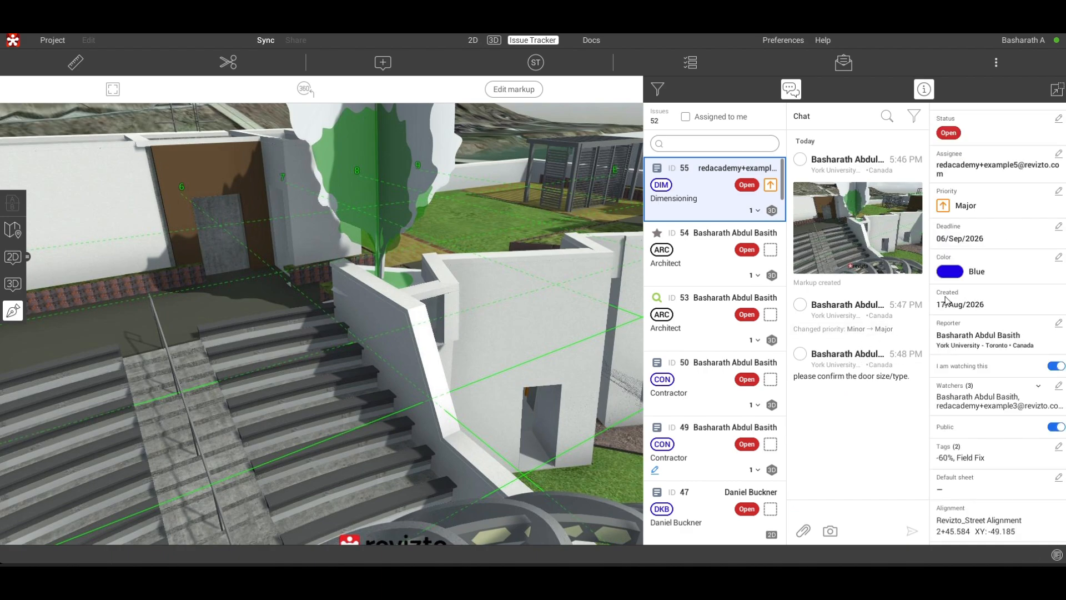
pyautogui.scroll(-3, 933, 289)
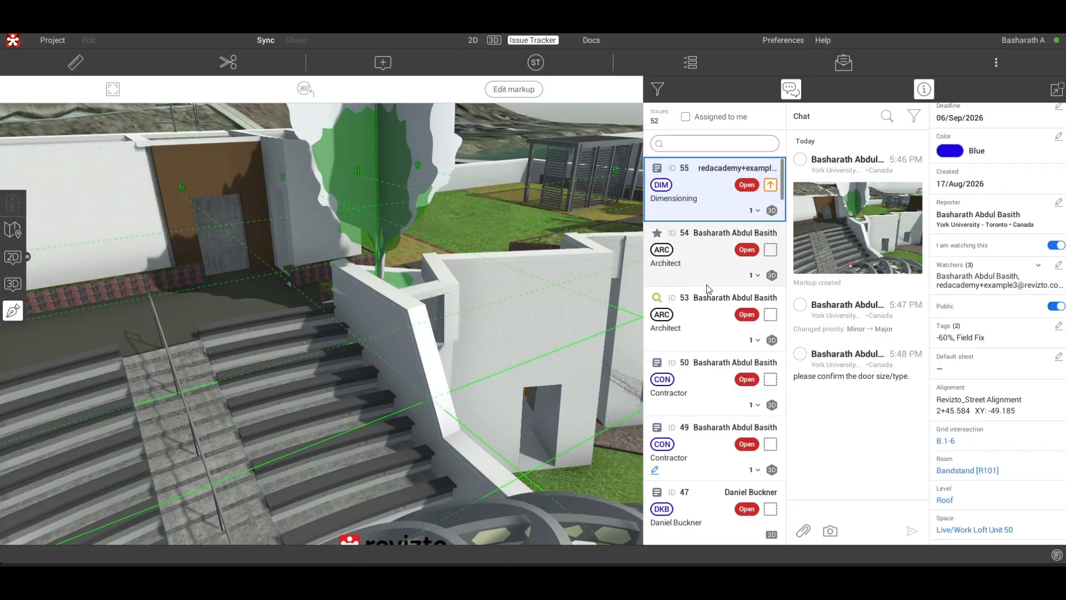
pyautogui.scroll(-2, 738, 329)
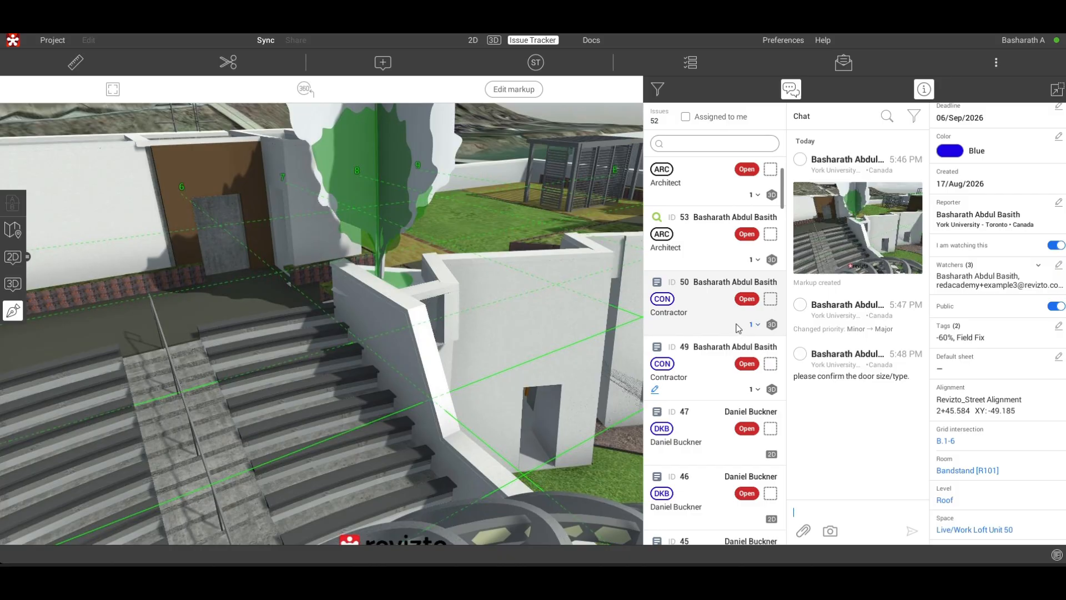
pyautogui.scroll(-2, 738, 328)
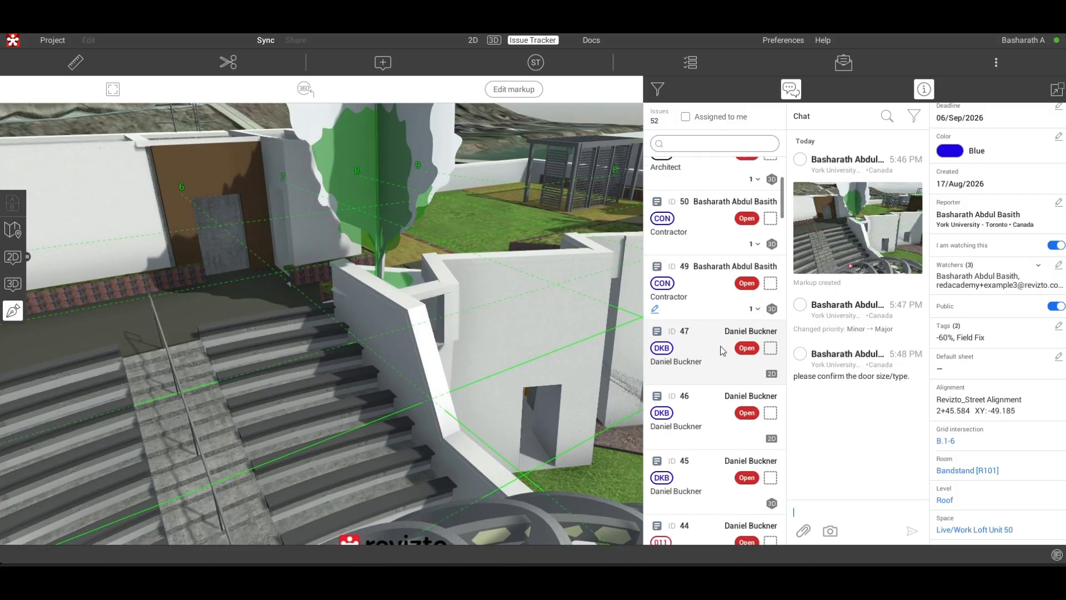
pyautogui.click(688, 346)
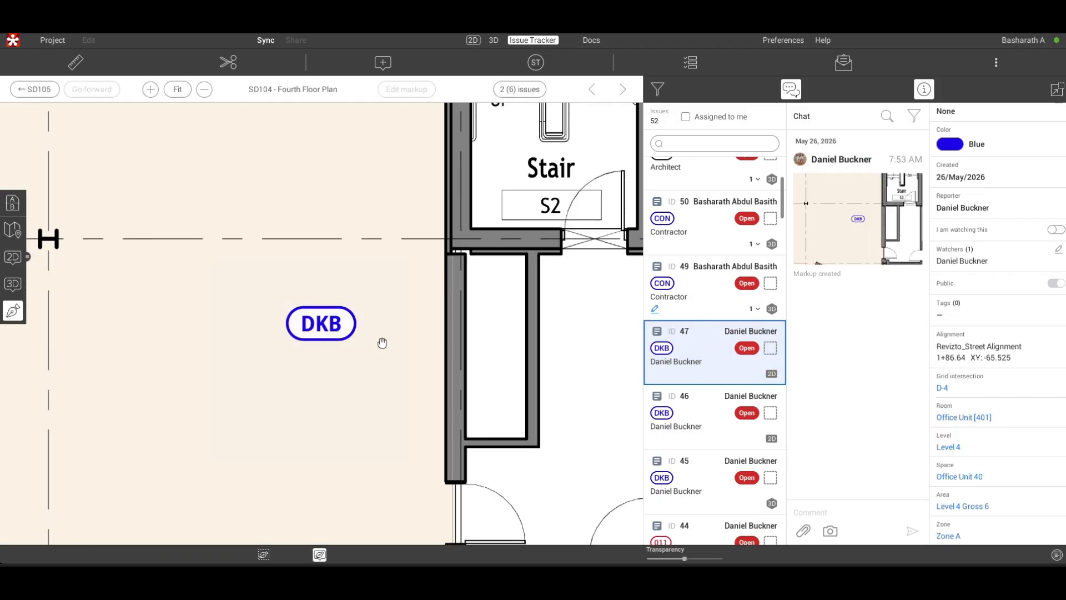
# - Examine the SD104 - Fourth Floor Plan sheet around issue 47, including its title block and the full floor plan
pyautogui.scroll(-2, 377, 325)
pyautogui.scroll(-3, 380, 324)
pyautogui.moveTo(333, 286); pyautogui.dragTo(133, 157)
pyautogui.moveTo(485, 314); pyautogui.dragTo(230, 261)
pyautogui.moveTo(572, 448); pyautogui.dragTo(448, 335)
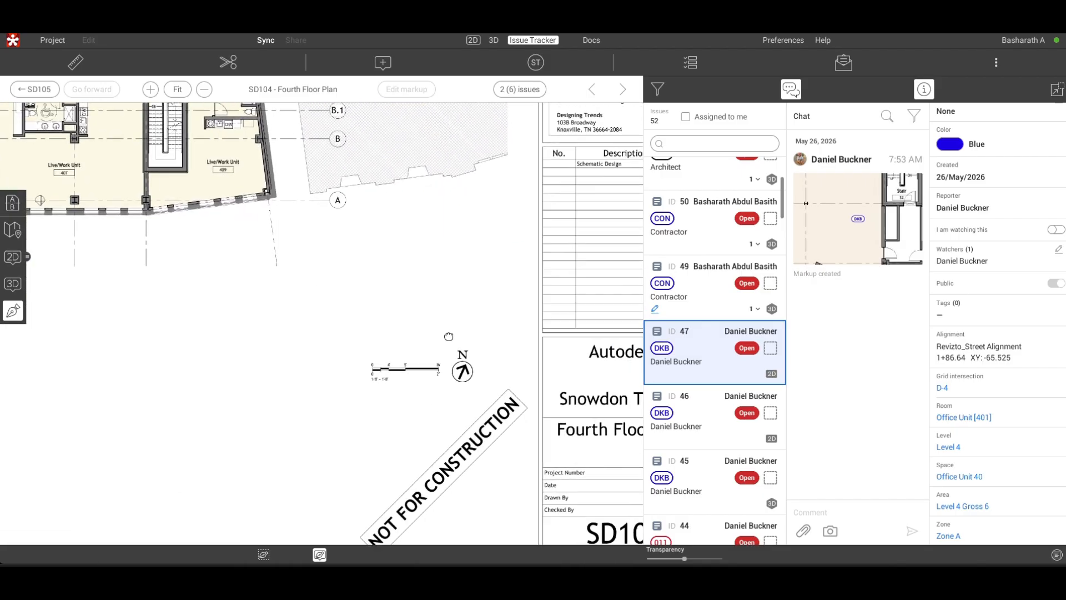
pyautogui.scroll(-3, 449, 334)
pyautogui.scroll(3, 536, 339)
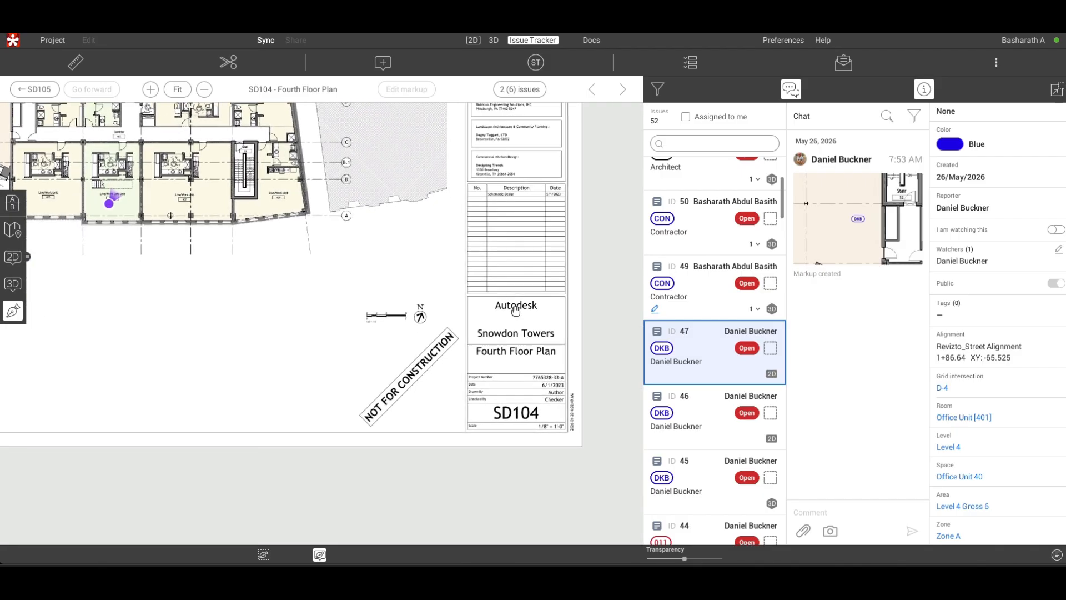
pyautogui.scroll(-3, 518, 306)
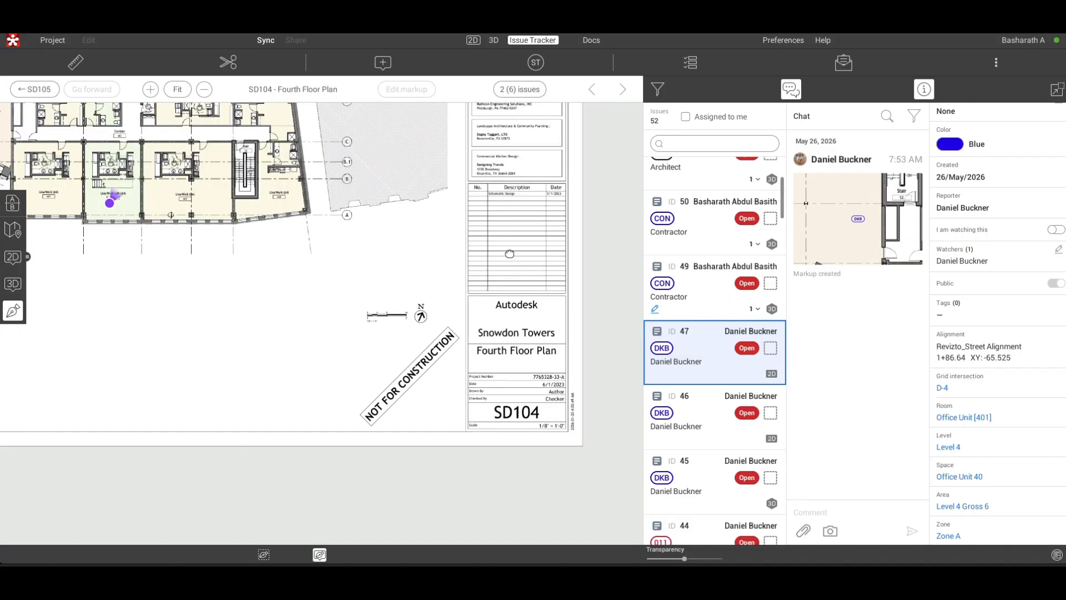
pyautogui.moveTo(506, 255); pyautogui.dragTo(599, 495)
pyautogui.moveTo(380, 353); pyautogui.dragTo(547, 328)
pyautogui.scroll(-2, 354, 311)
# - Open issue 46 on the fourth floor plan and look further down the issue list
pyautogui.click(705, 403)
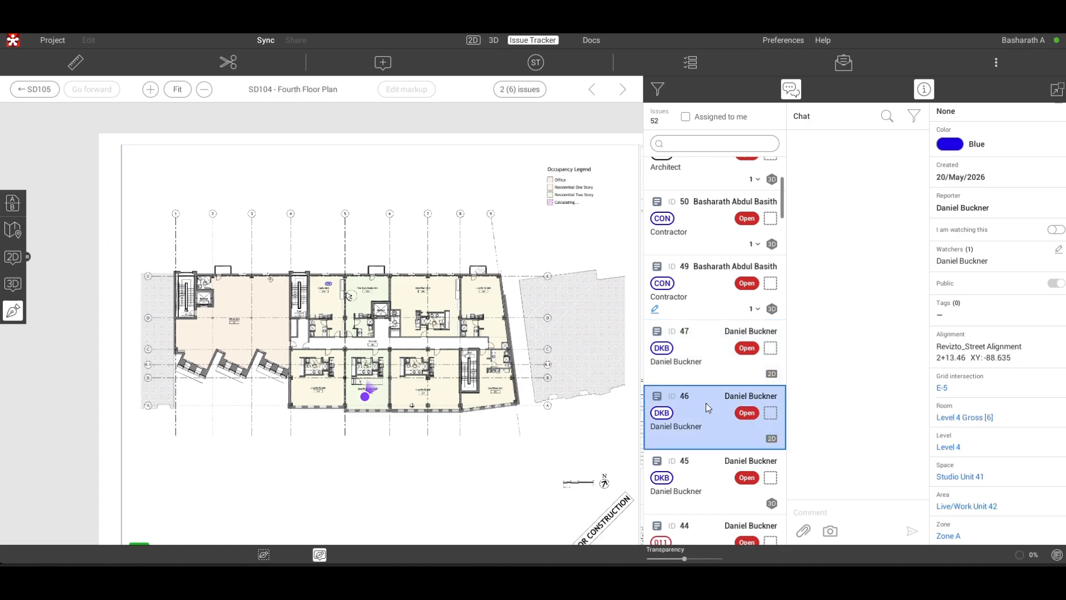
pyautogui.scroll(-3, 699, 433)
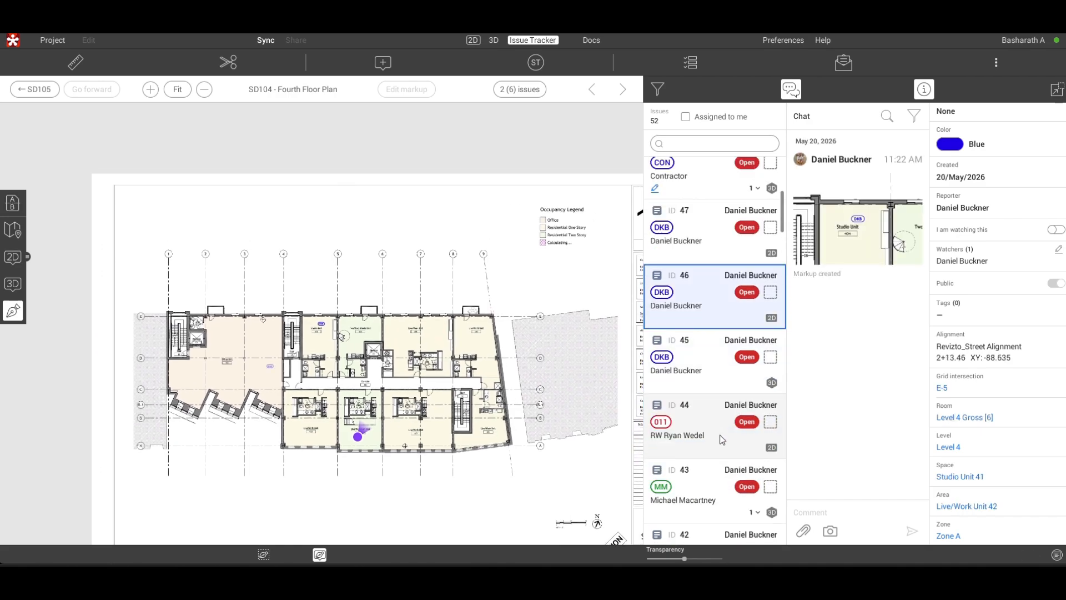
# - Open issue 43 and examine its vertical measurement in the cafe kitchen, from the ceiling to the floor
pyautogui.click(701, 438)
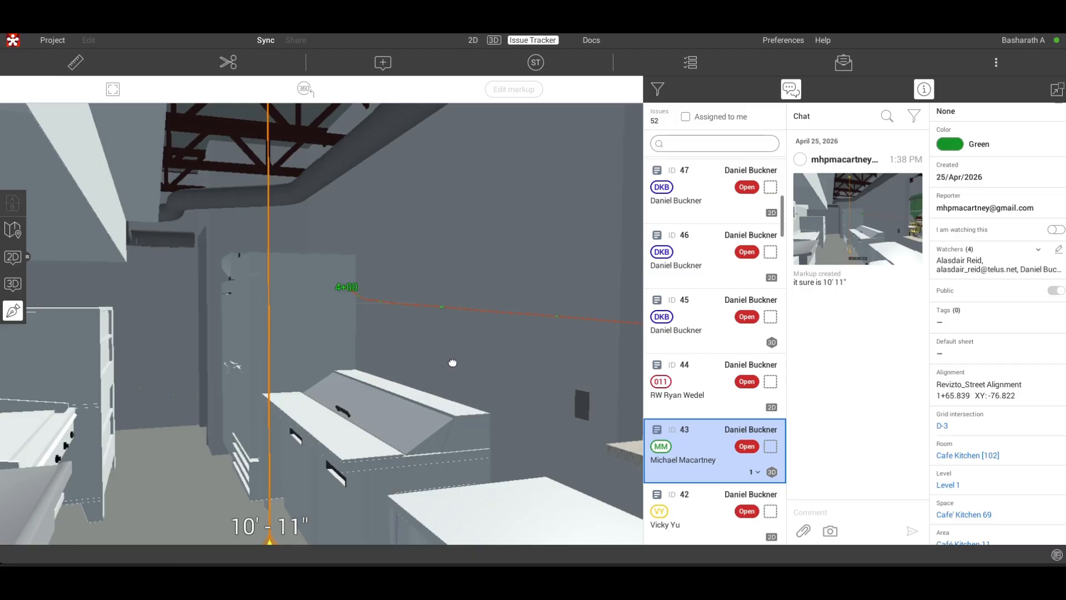
pyautogui.moveTo(471, 389); pyautogui.dragTo(461, 118)
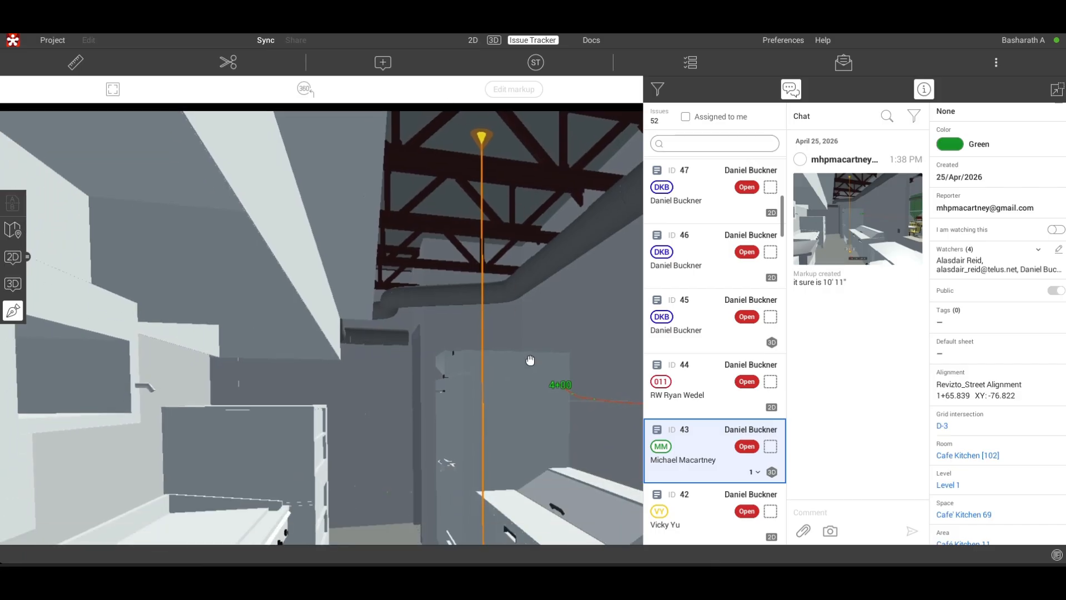
pyautogui.moveTo(528, 359); pyautogui.dragTo(477, 200)
pyautogui.moveTo(538, 349); pyautogui.dragTo(479, 351)
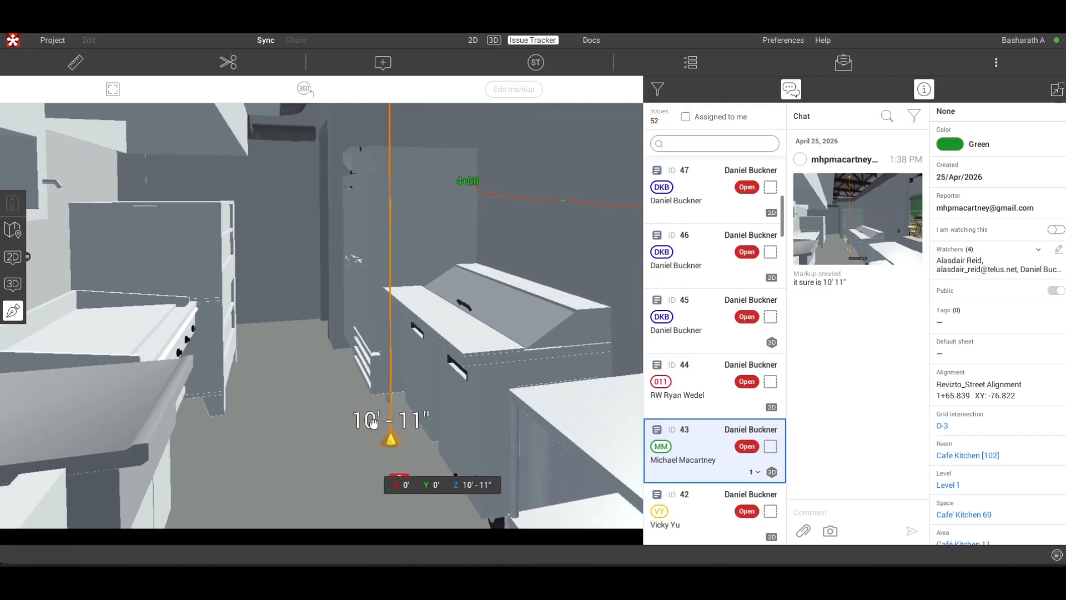
pyautogui.moveTo(366, 420); pyautogui.dragTo(368, 402)
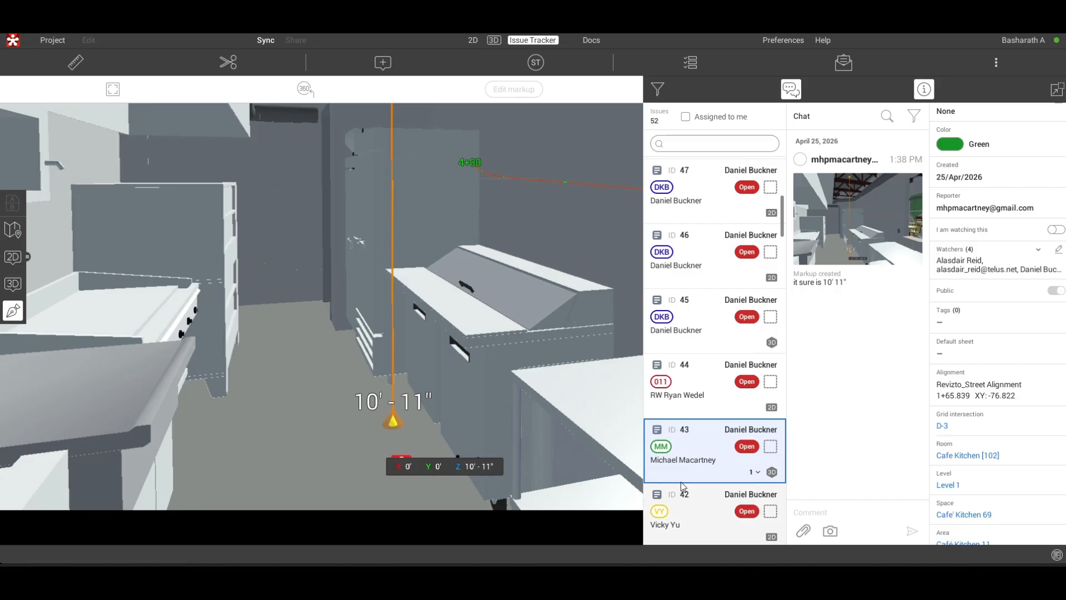
# - Open issue 42 on the M201 - RCP HVAC L1 sheet and examine its "Drawn by" callout in the title block
pyautogui.scroll(-2, 688, 425)
pyautogui.click(689, 425)
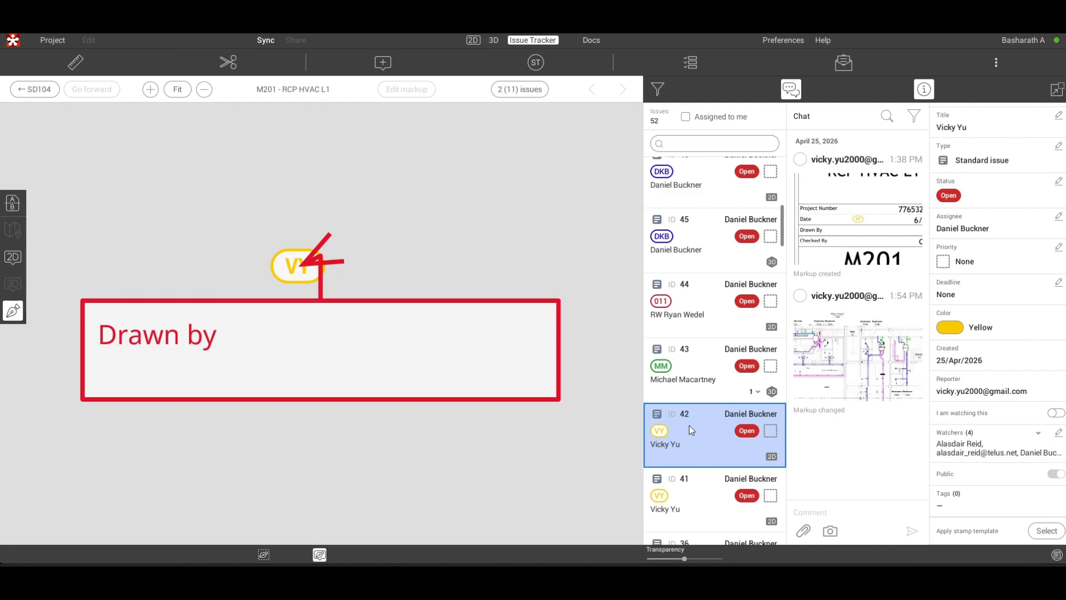
pyautogui.scroll(-2, 435, 304)
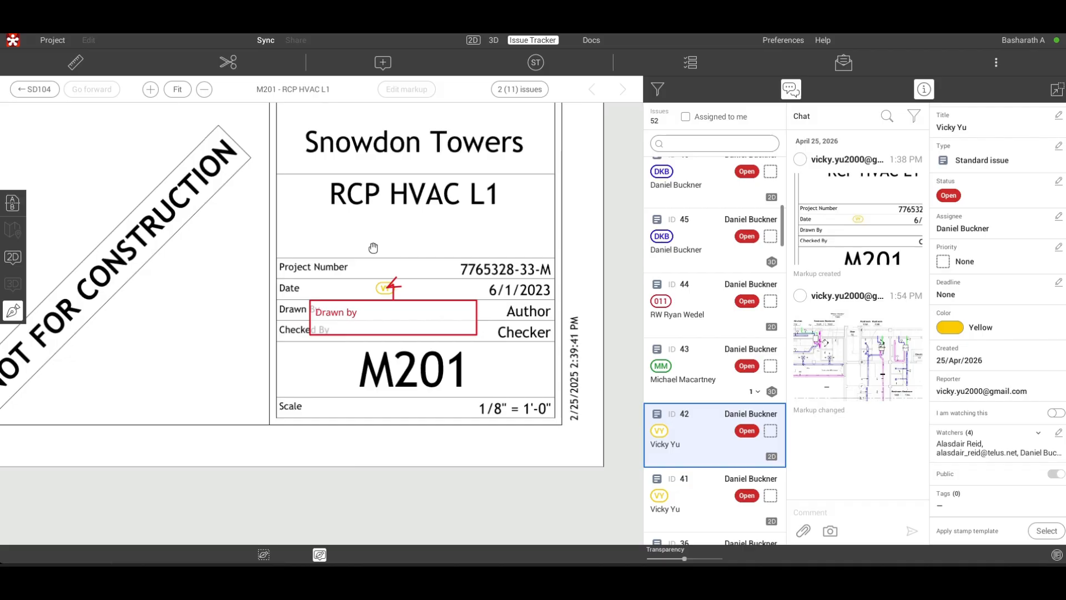
pyautogui.scroll(-3, 384, 253)
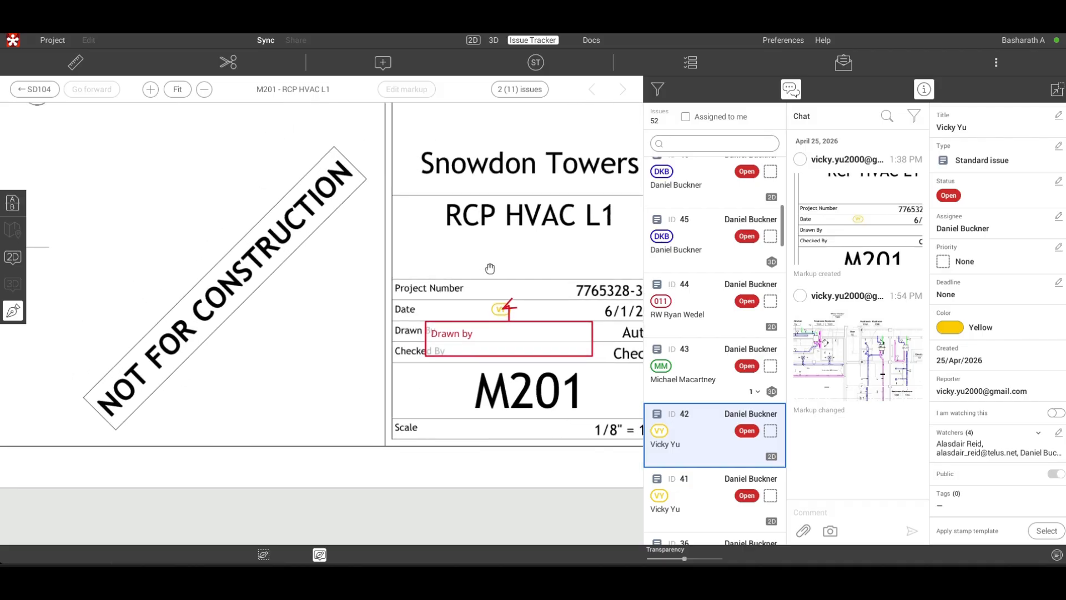
pyautogui.scroll(-2, 490, 268)
pyautogui.scroll(-2, 724, 438)
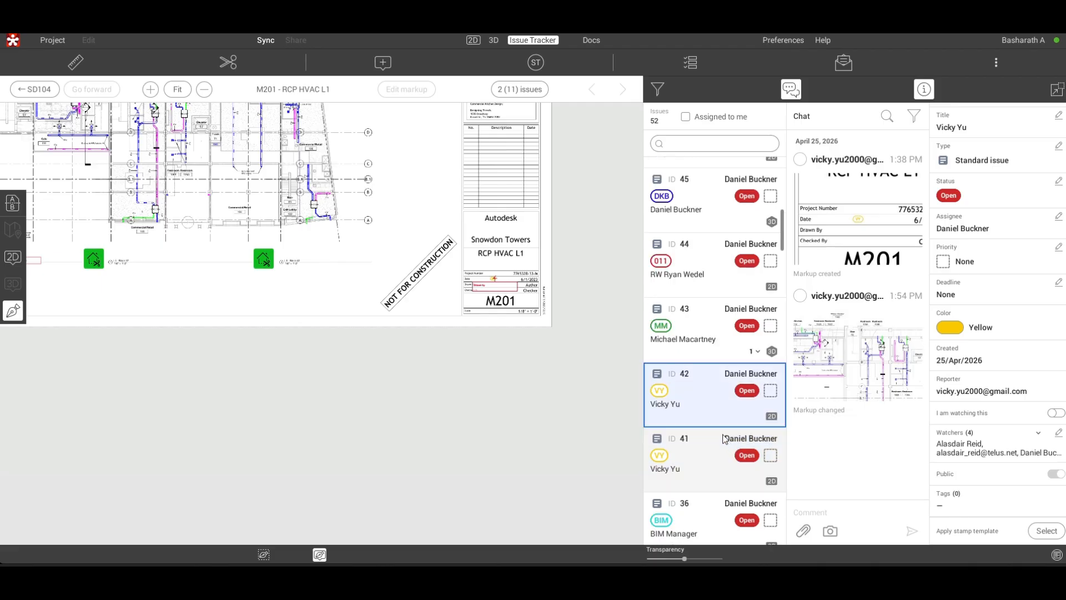
# - Open issue 36 on the M102 - Level 02 Mechanical sheet and examine its area and dimension markups
pyautogui.click(694, 488)
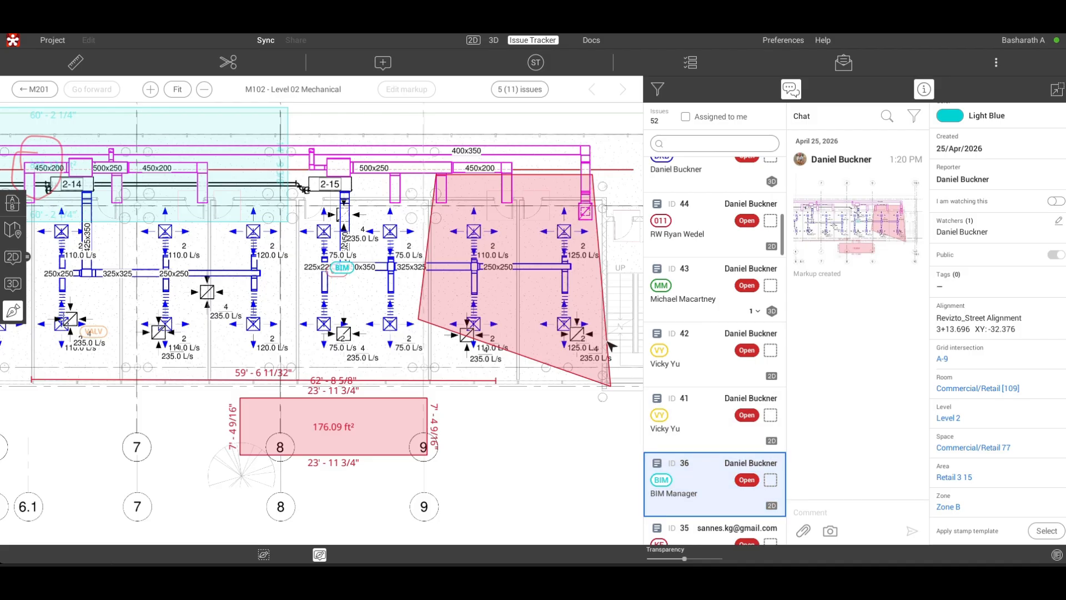
pyautogui.scroll(3, 590, 336)
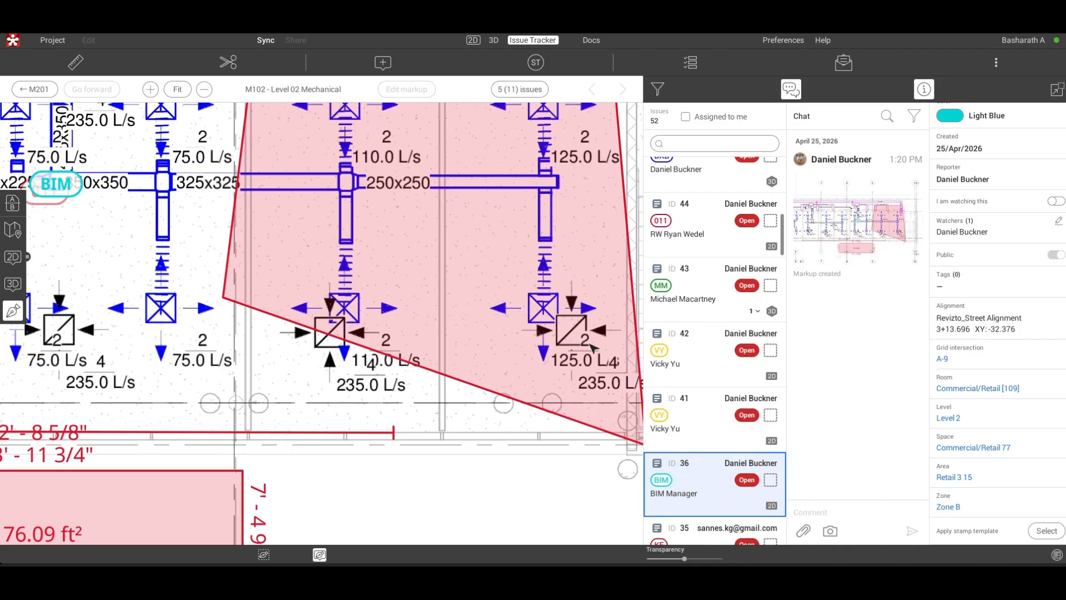
pyautogui.scroll(-3, 600, 348)
pyautogui.scroll(-7, 699, 437)
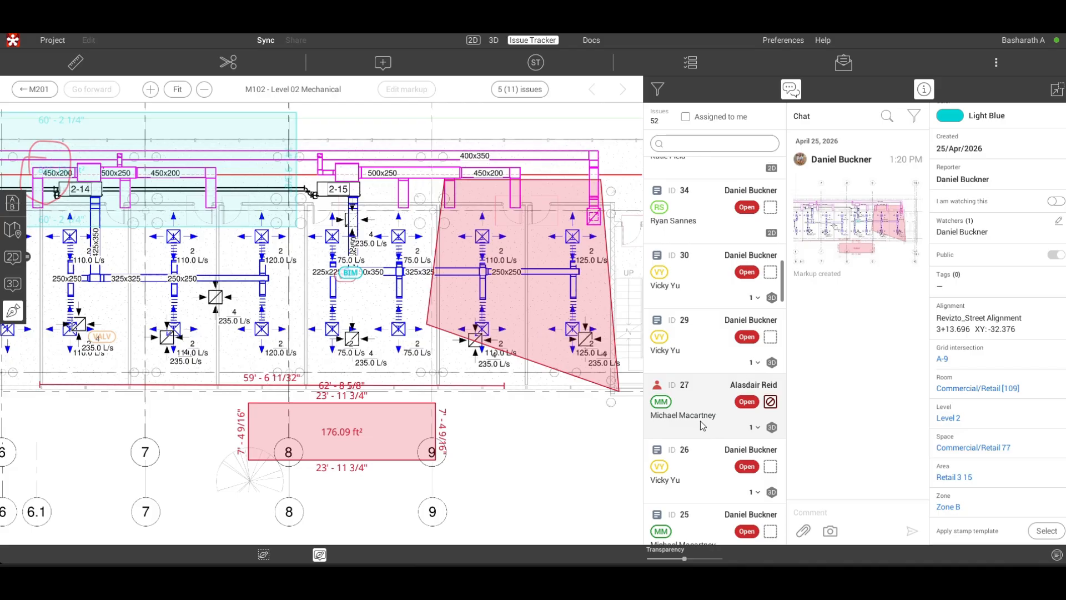
# - Open issue 27 and examine the "upperdecker found" callout pointing at the bathroom toilet
pyautogui.click(700, 413)
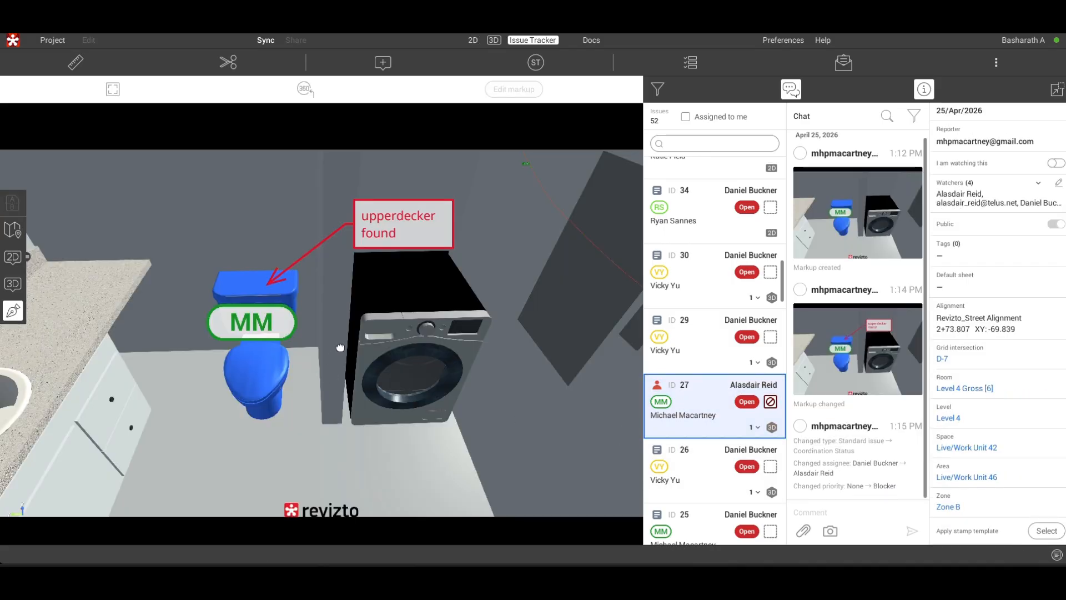
pyautogui.moveTo(366, 338); pyautogui.dragTo(448, 377)
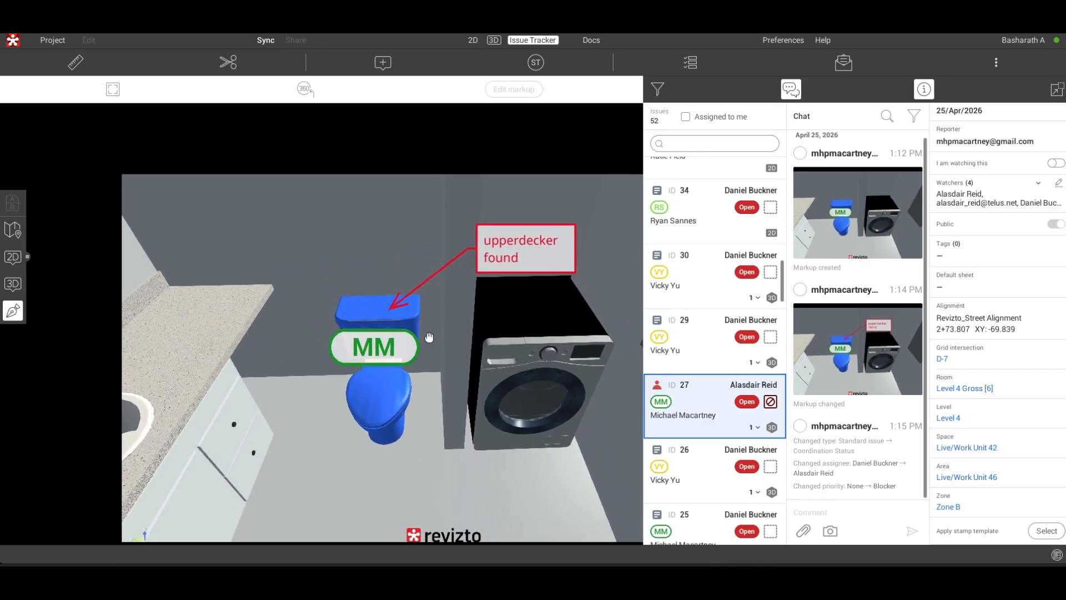
pyautogui.scroll(2, 431, 337)
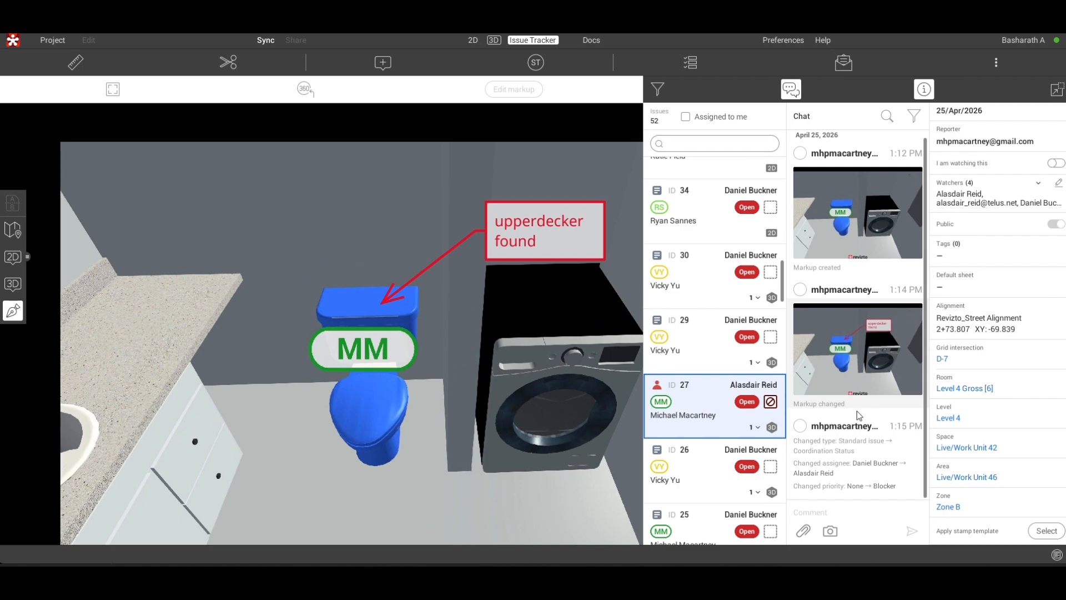
# - Review the type and assignee changes in issue 27's chat history and view its original markup
pyautogui.tripleClick(843, 452)
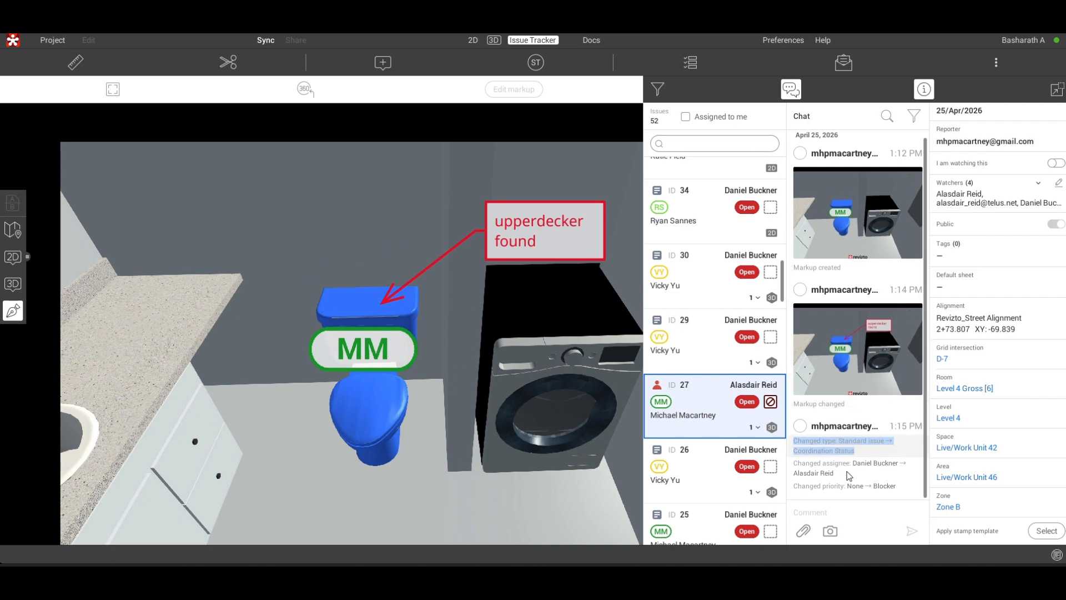
pyautogui.tripleClick(848, 478)
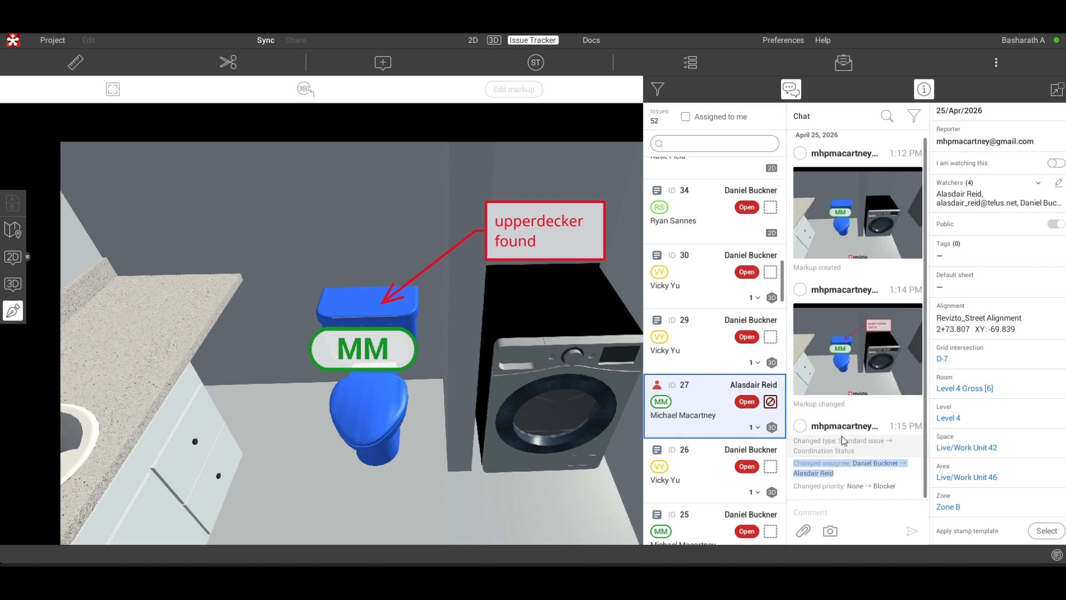
pyautogui.scroll(1, 838, 436)
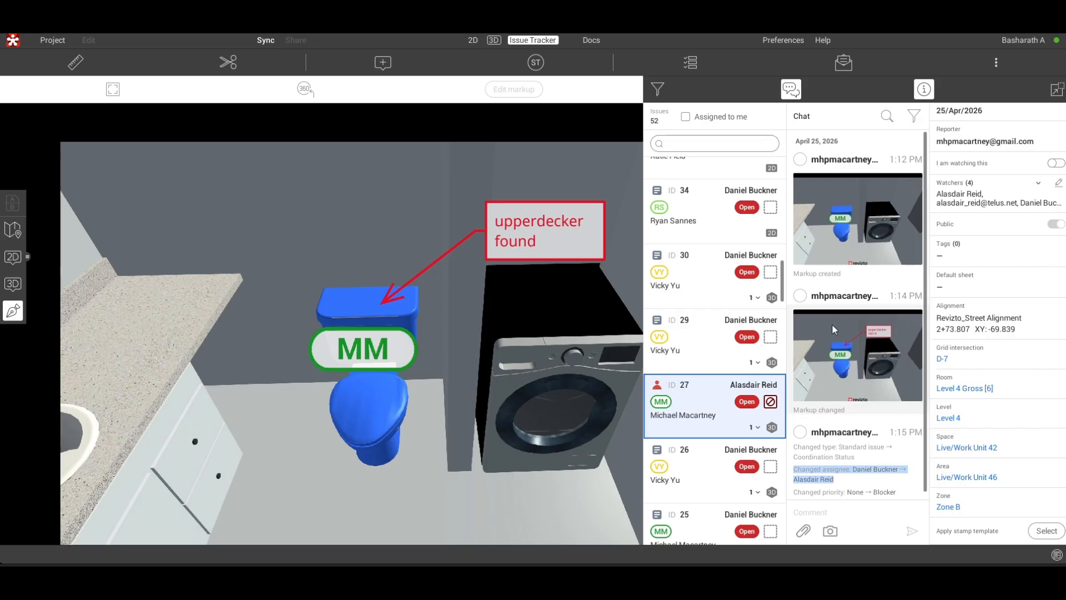
pyautogui.click(852, 244)
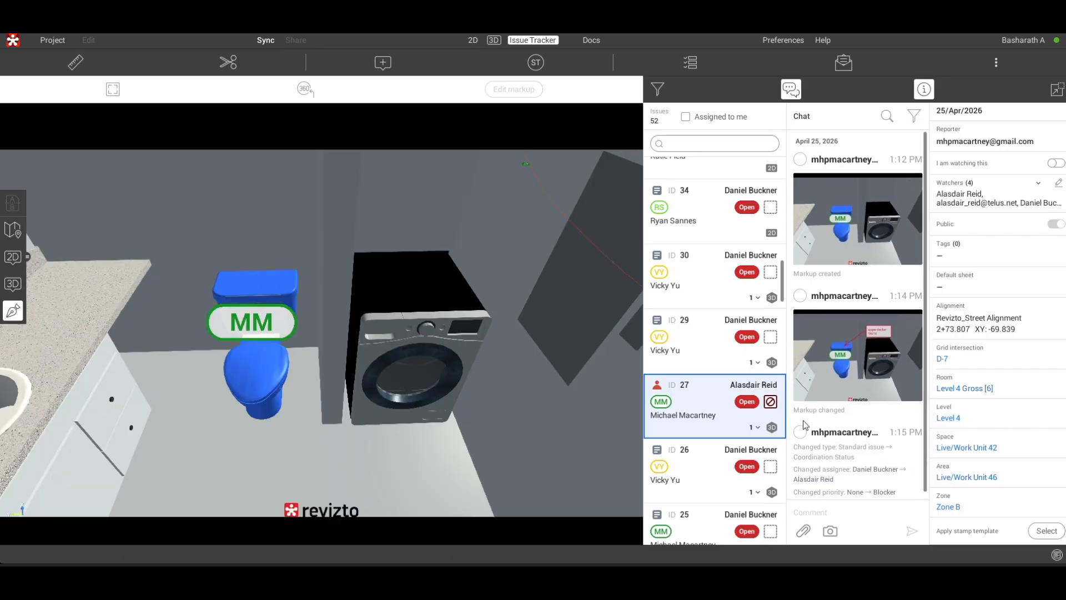
# - Show only the issues assigned to the signed-in account and open issue 50 with the chat and properties collapsed
pyautogui.scroll(10, 705, 211)
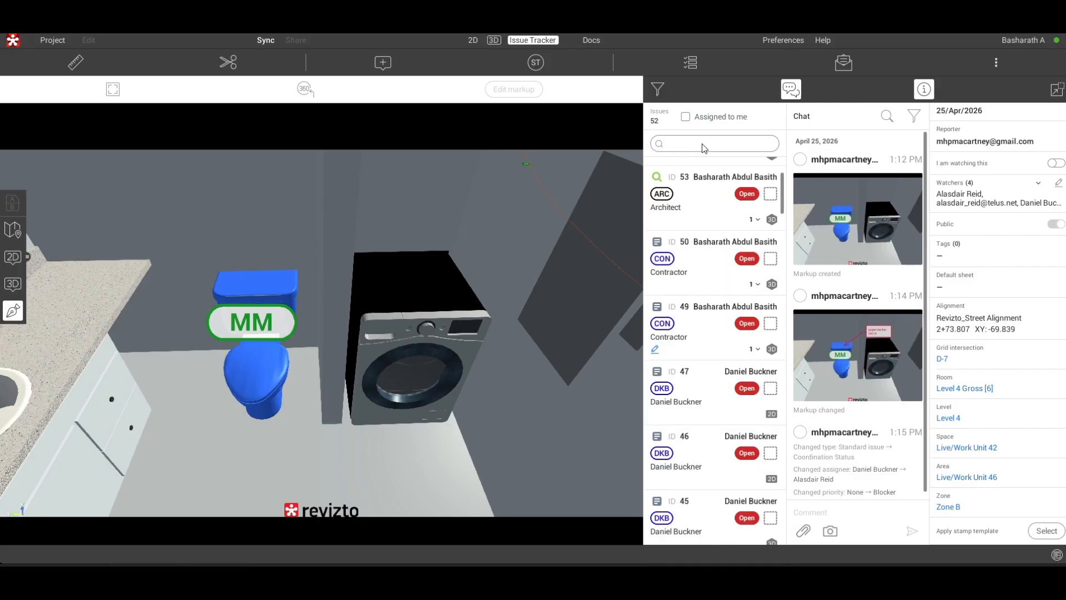
pyautogui.click(685, 117)
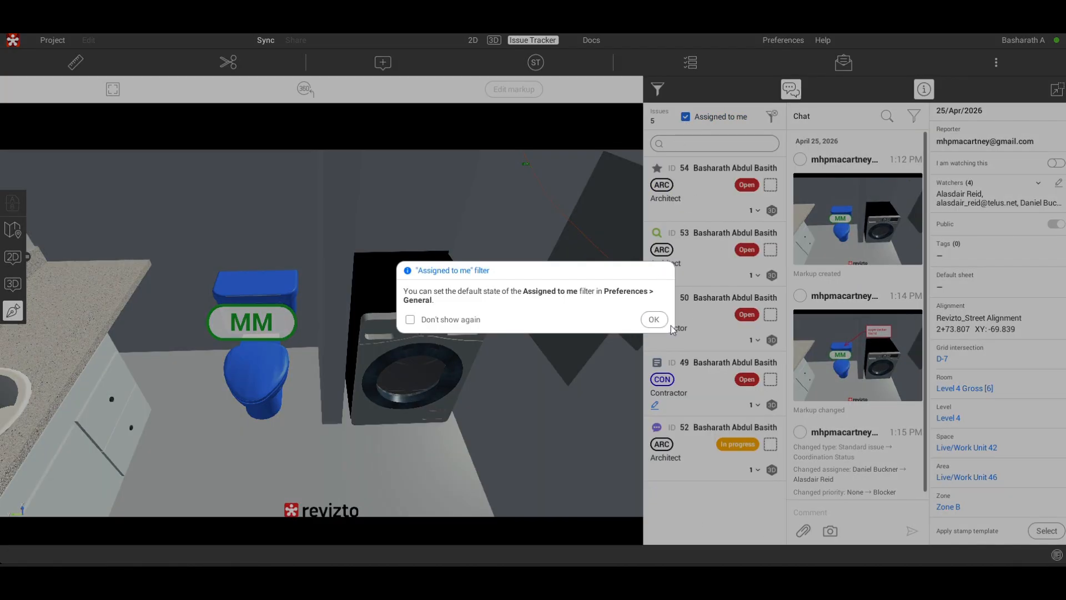
pyautogui.click(653, 319)
pyautogui.click(657, 321)
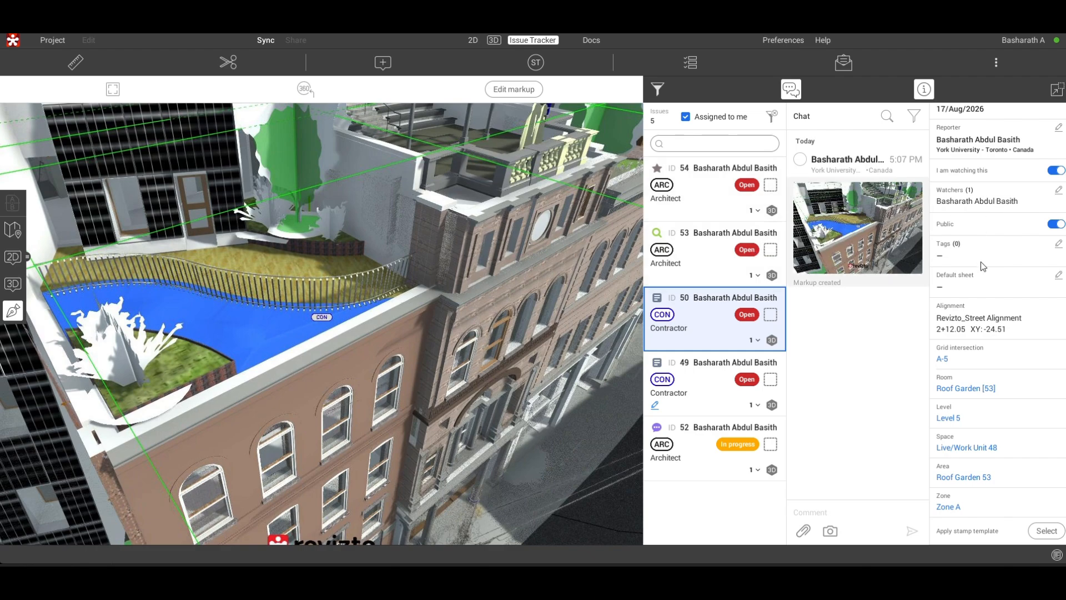
pyautogui.click(1056, 90)
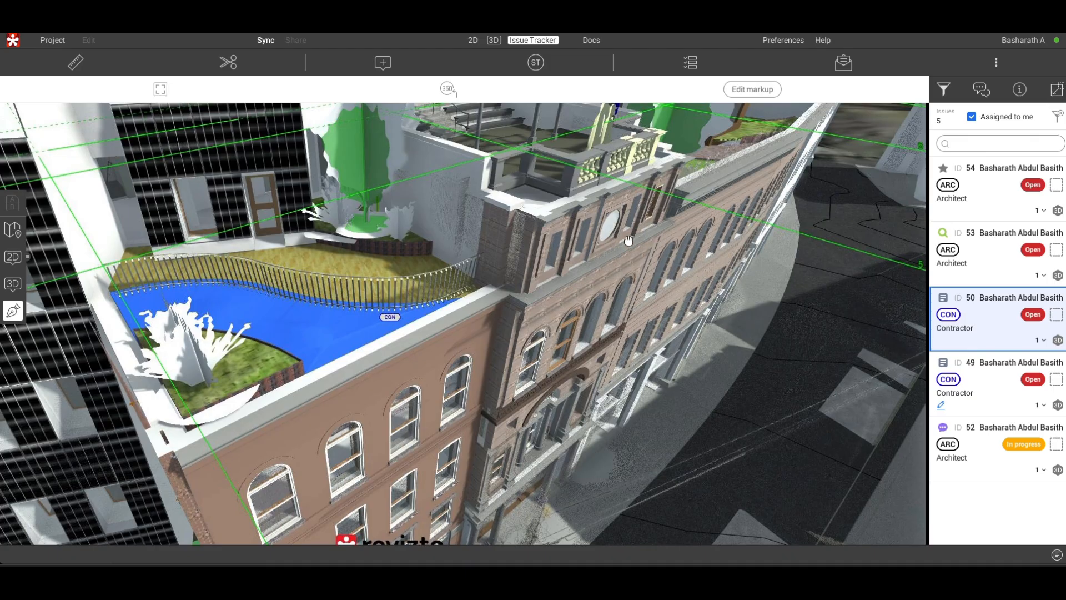
# - Start the Ruler in the 3D model at the roof garden and view the available measurement colors
pyautogui.click(72, 63)
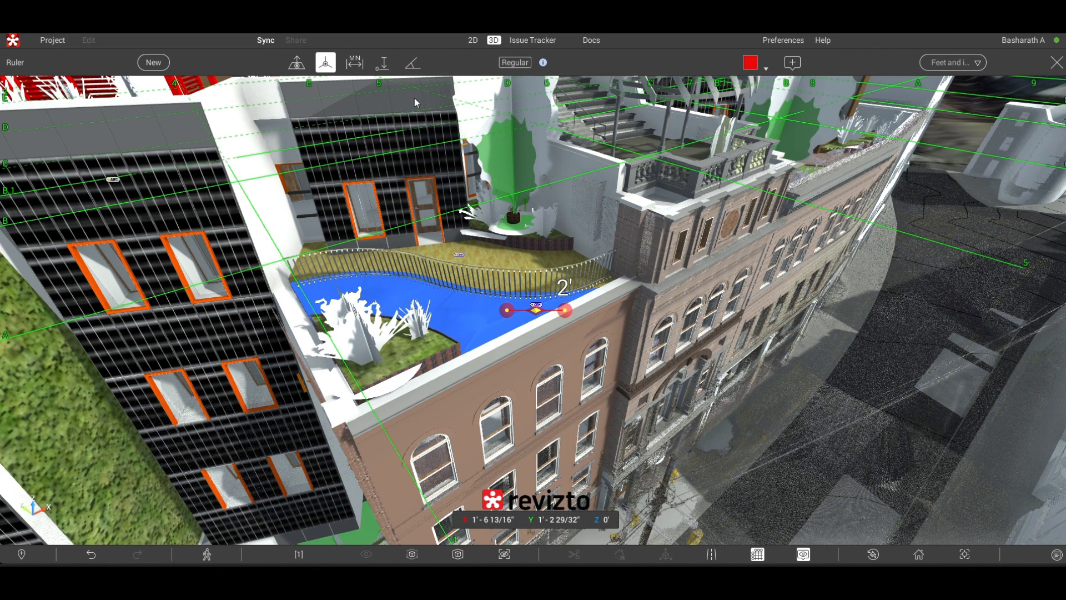
pyautogui.click(767, 68)
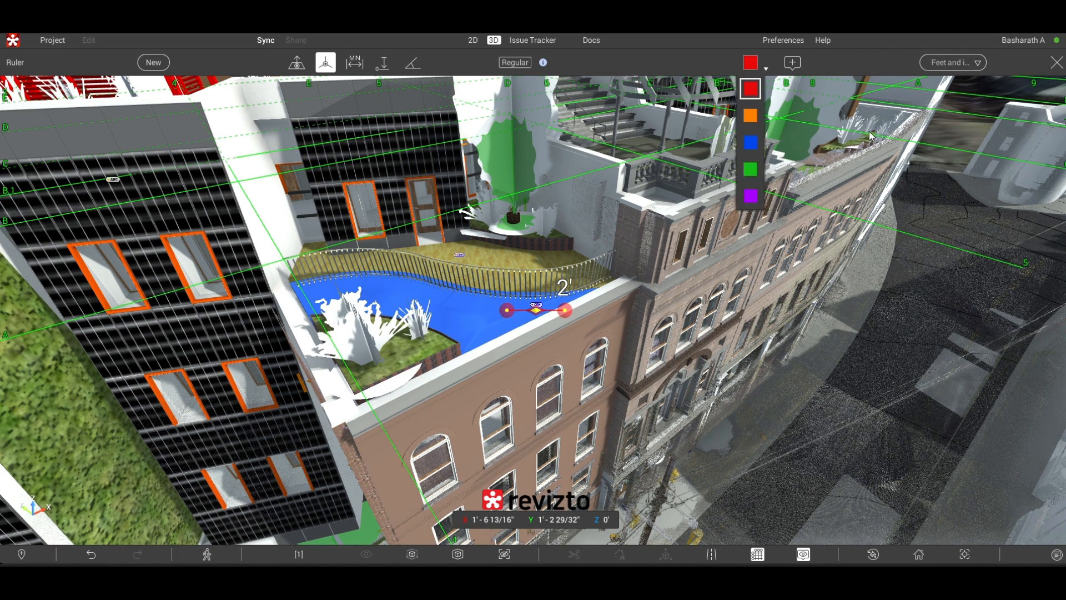
pyautogui.click(666, 188)
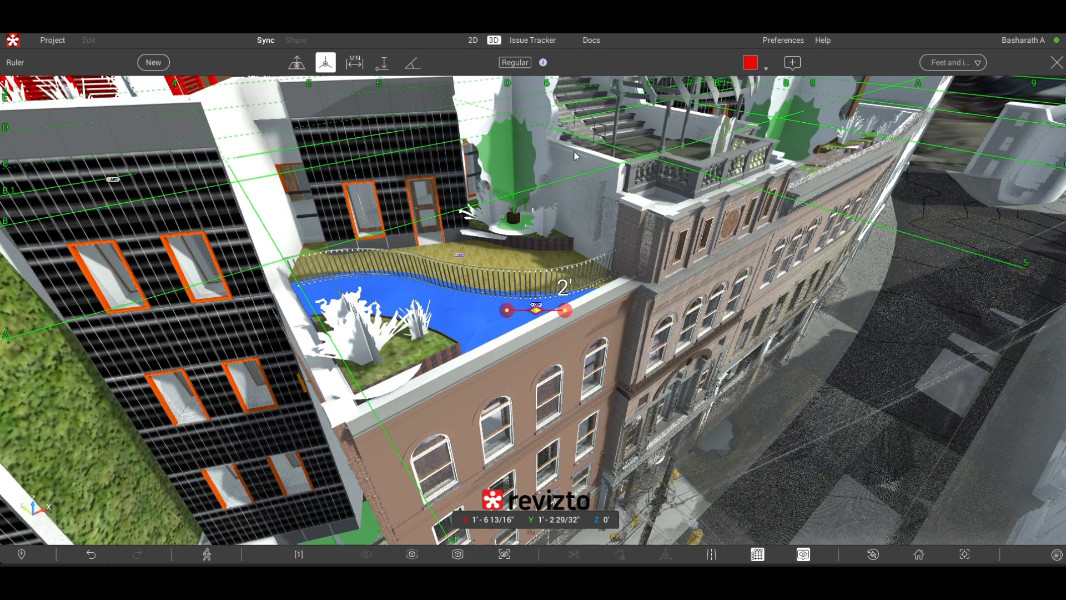
# - Try the Ruler's minimum-distance, Slope and first measuring modes at the roof garden, including starting a new measurement
pyautogui.click(356, 67)
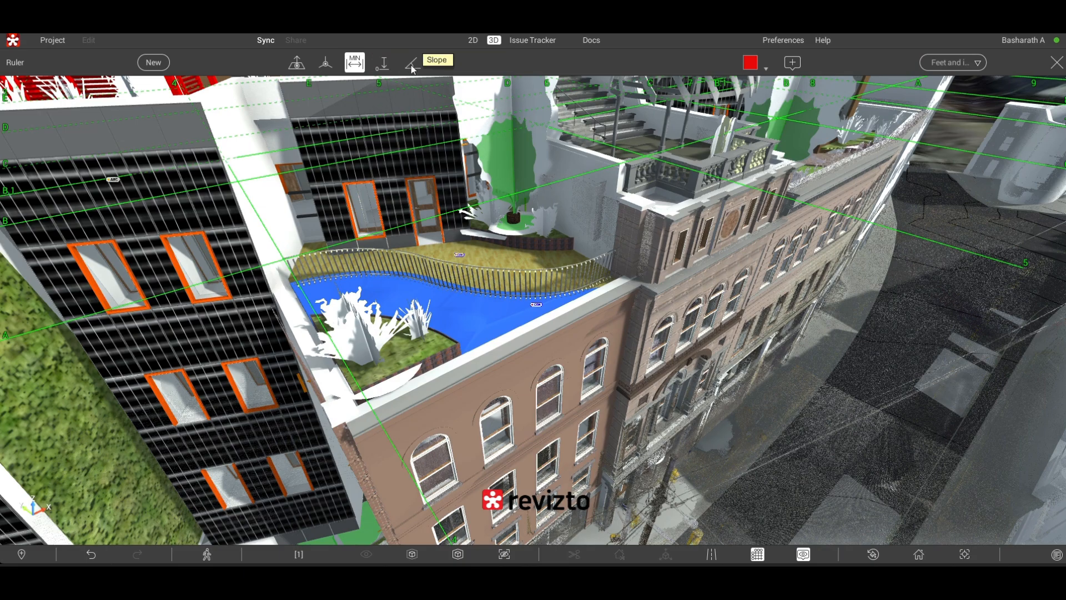
pyautogui.click(411, 64)
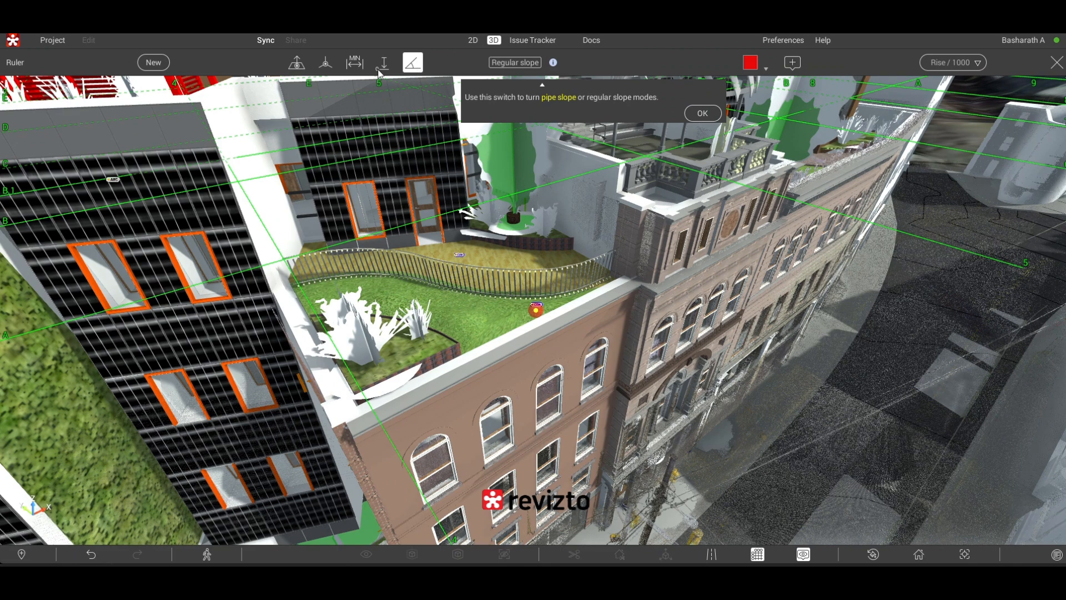
pyautogui.click(298, 64)
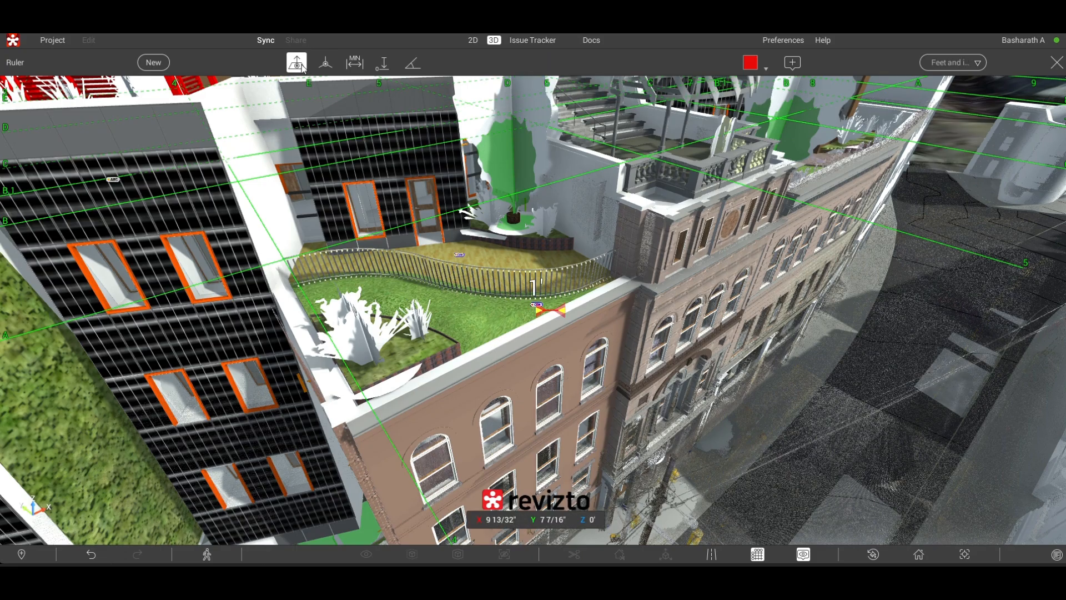
pyautogui.click(153, 64)
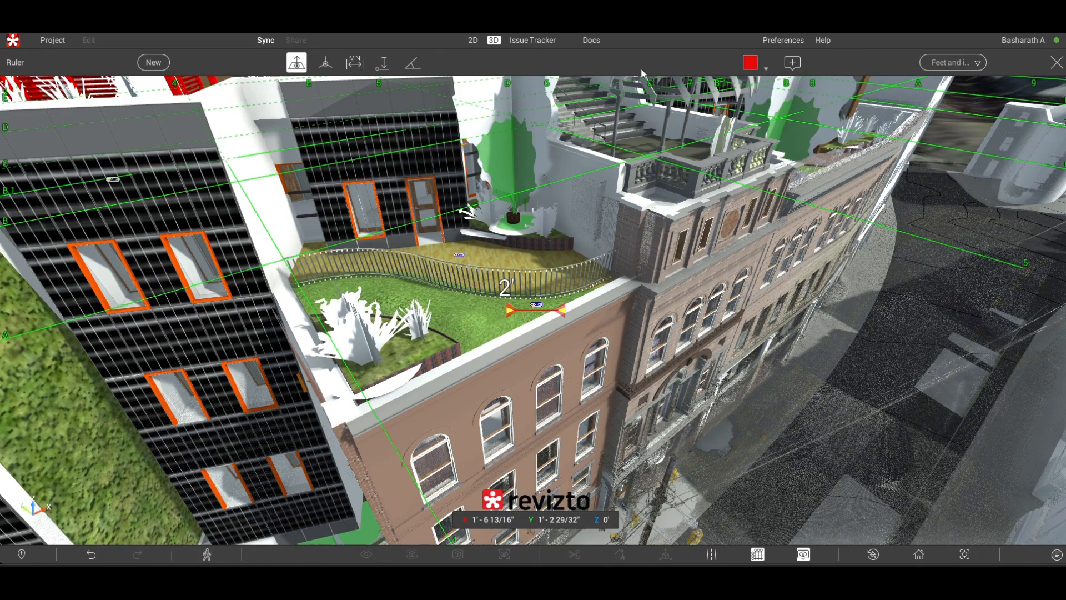
pyautogui.click(1054, 65)
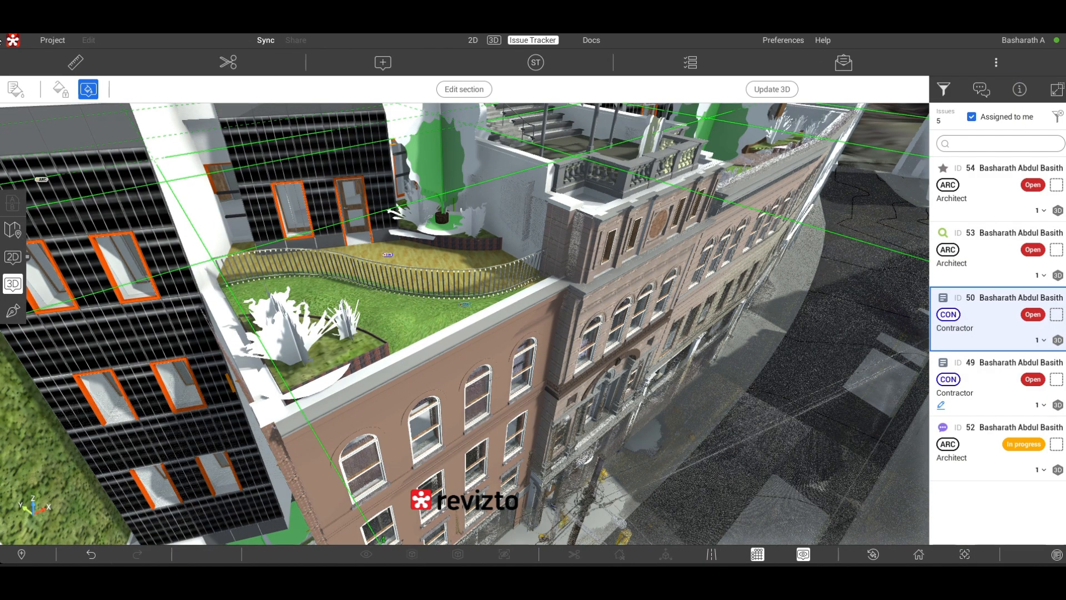
pyautogui.click(78, 64)
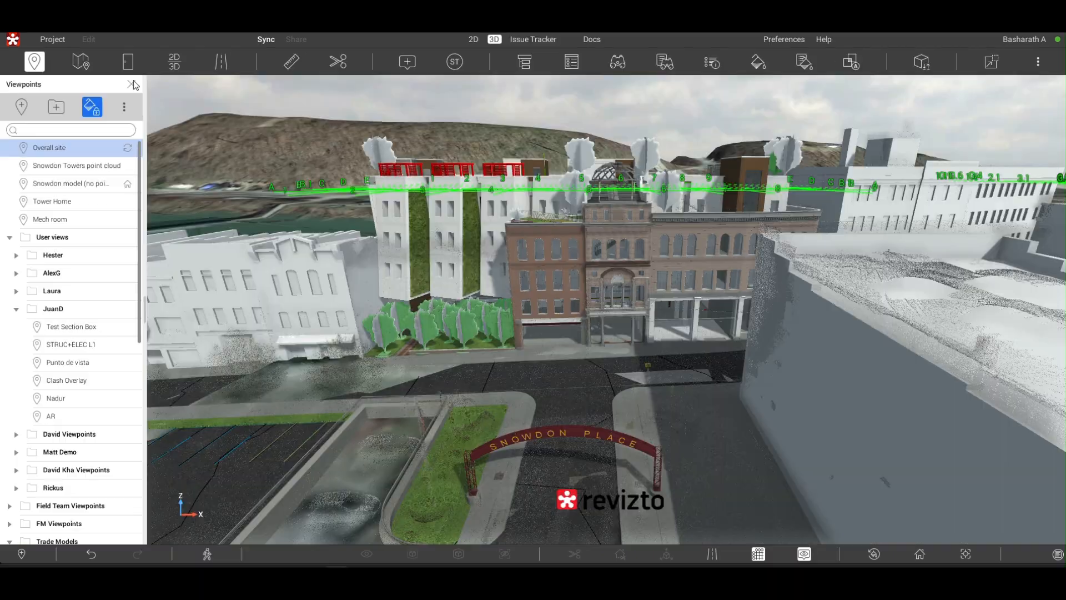
# - View the overall site model with the viewpoint list hidden, and reopen the list
pyautogui.click(134, 81)
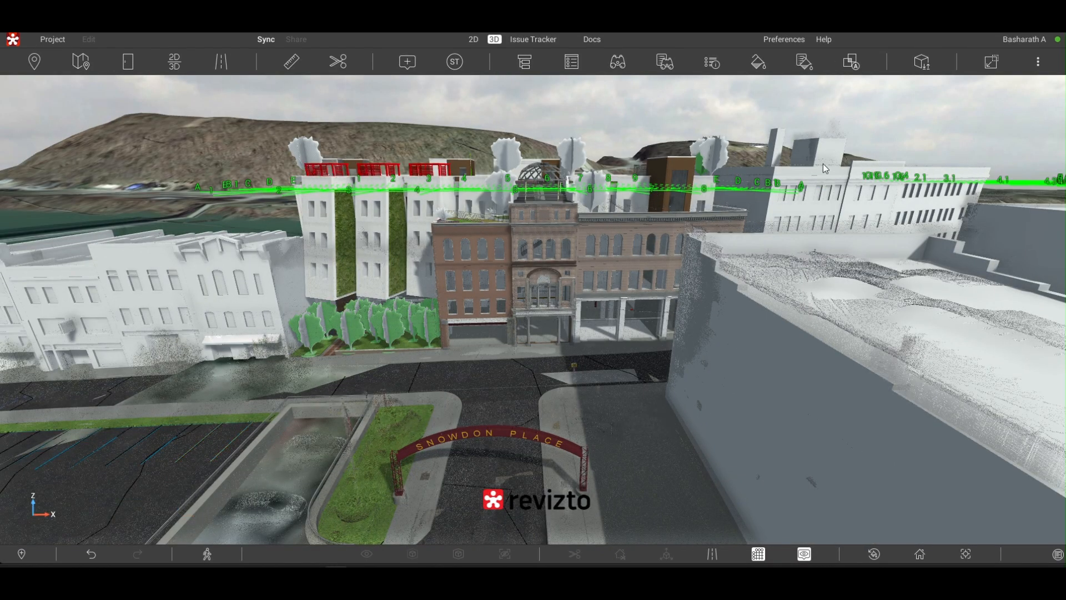
pyautogui.moveTo(824, 168)
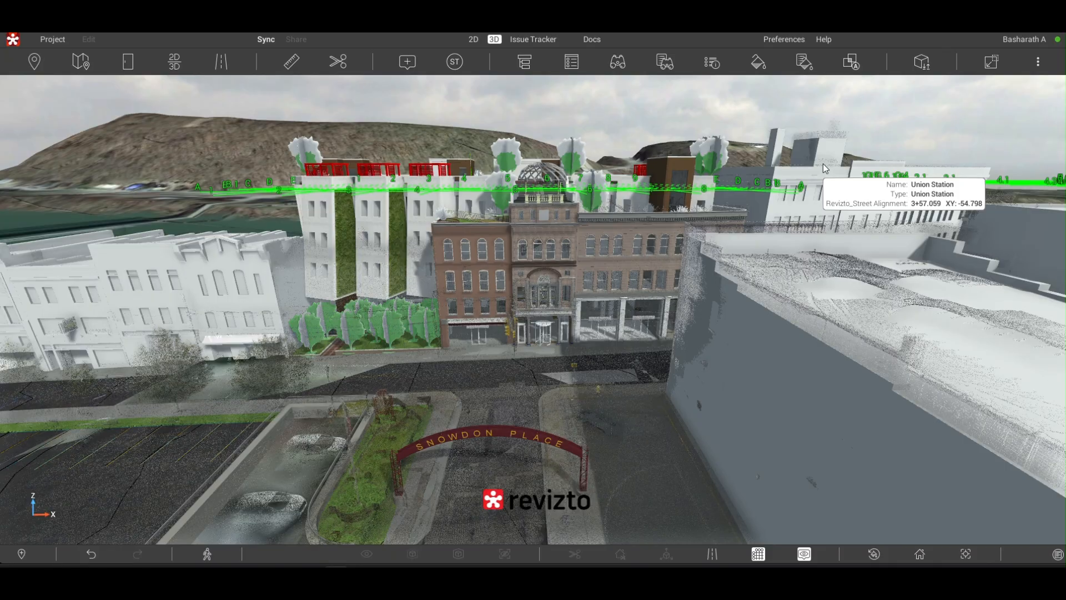
pyautogui.click(32, 60)
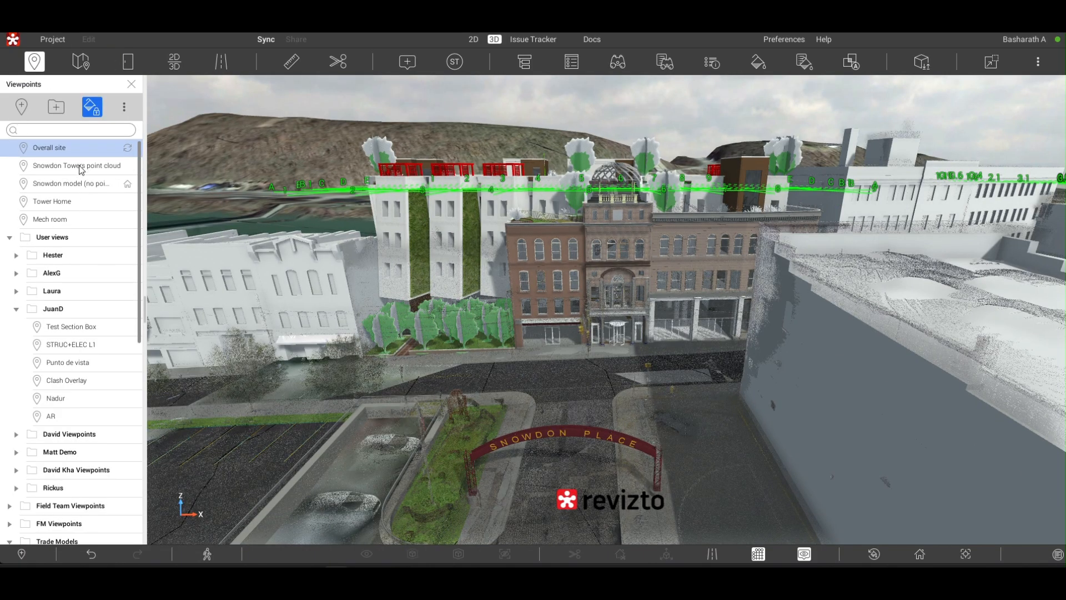
# - Expand the folder under User views that holds the Kitchen area viewpoint, and open its Viewpoint entry
pyautogui.scroll(-2, 47, 272)
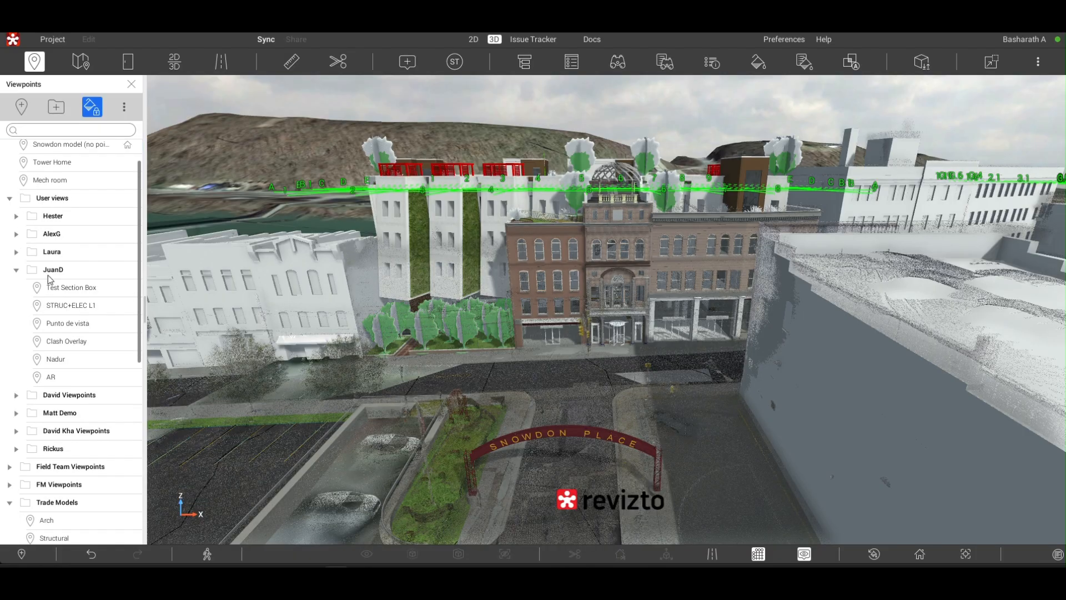
pyautogui.scroll(-5, 59, 295)
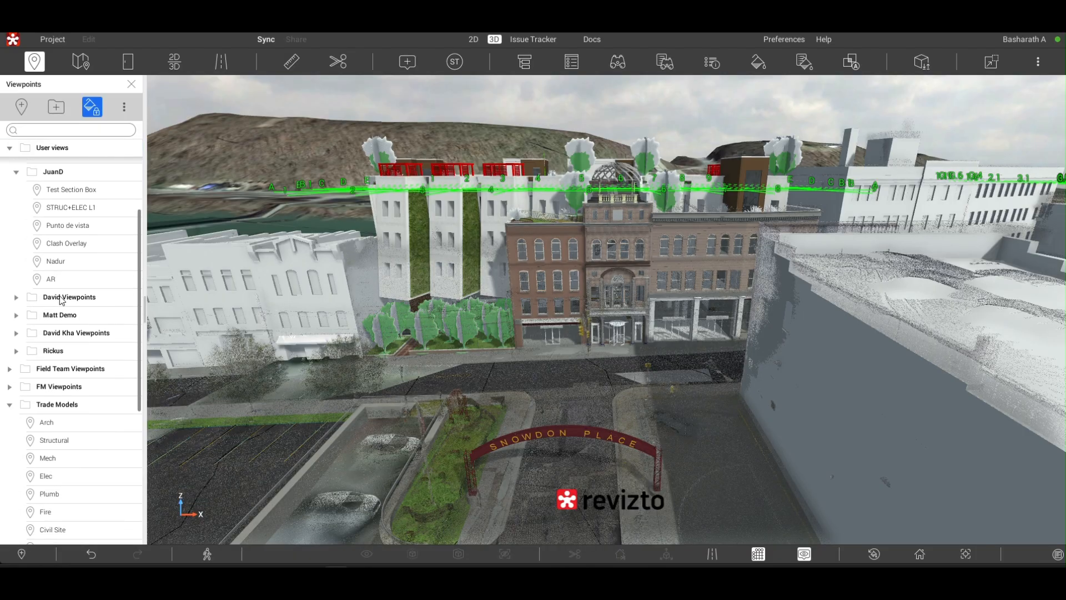
pyautogui.click(16, 298)
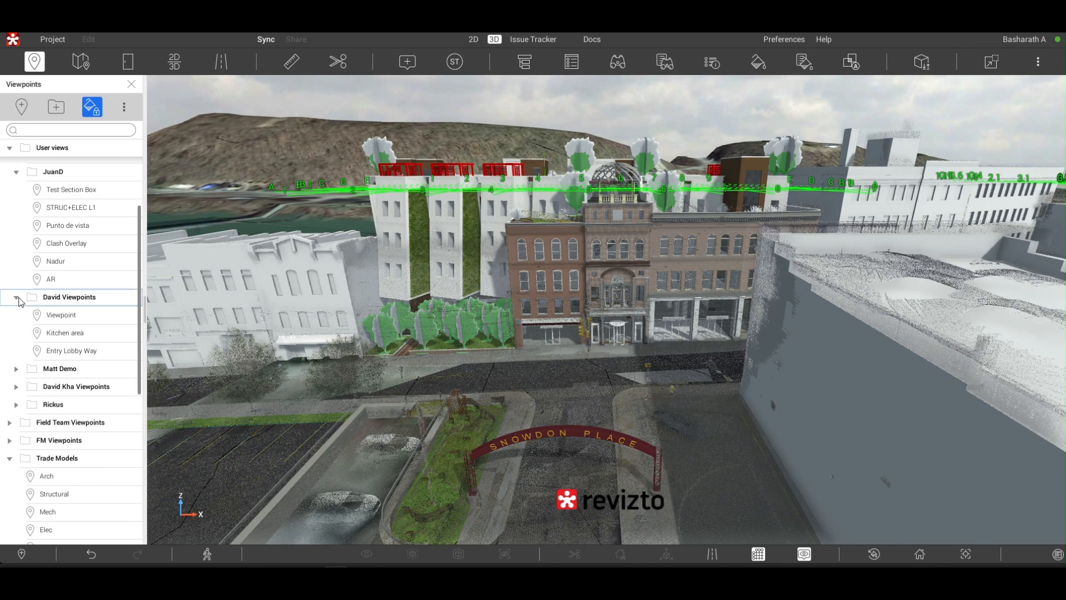
pyautogui.click(59, 316)
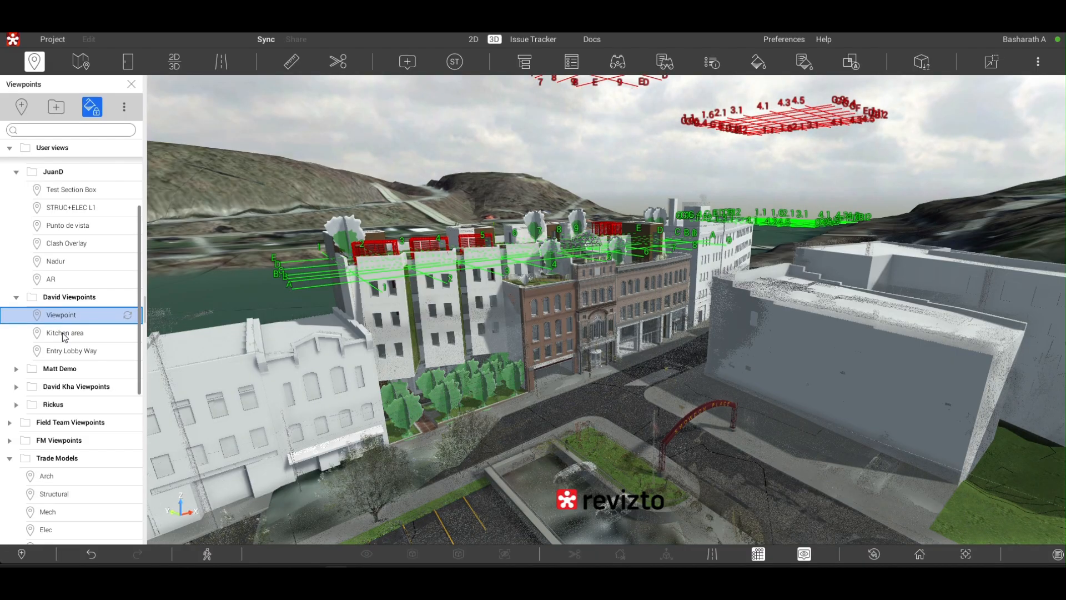
# - Open the Kitchen area viewpoint and look around to the sink cabinets and pendant lamps
pyautogui.click(64, 334)
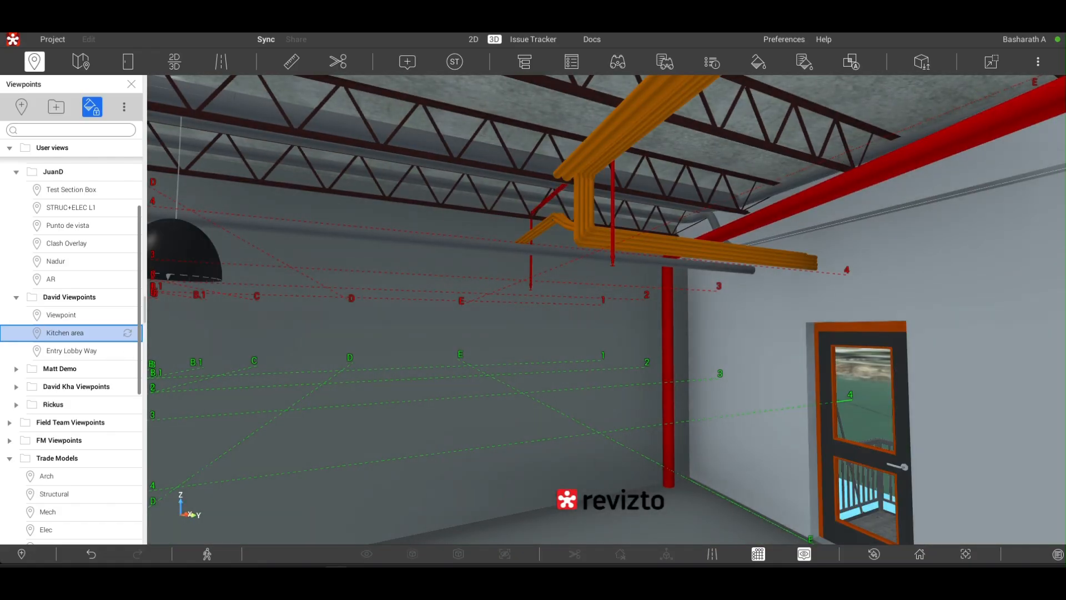
pyautogui.moveTo(610, 322); pyautogui.dragTo(953, 426, button='right')
pyautogui.moveTo(703, 347); pyautogui.dragTo(480, 361, button='right')
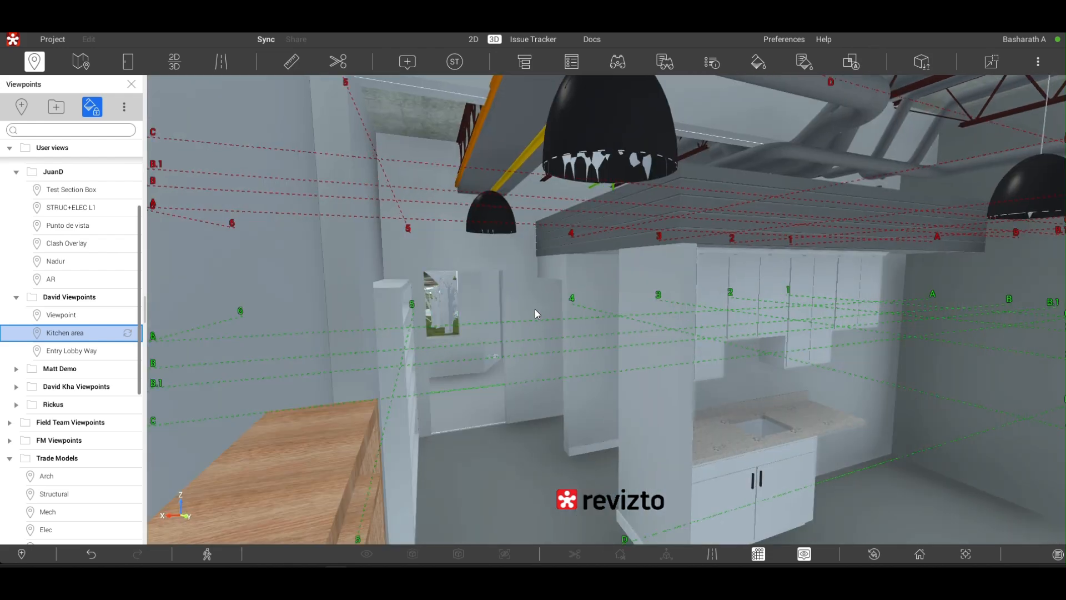
# - Select the nearest pendant lamp, the wooden counter and the door beyond the kitchen one after another, clearing each previous selection
pyautogui.click(584, 152)
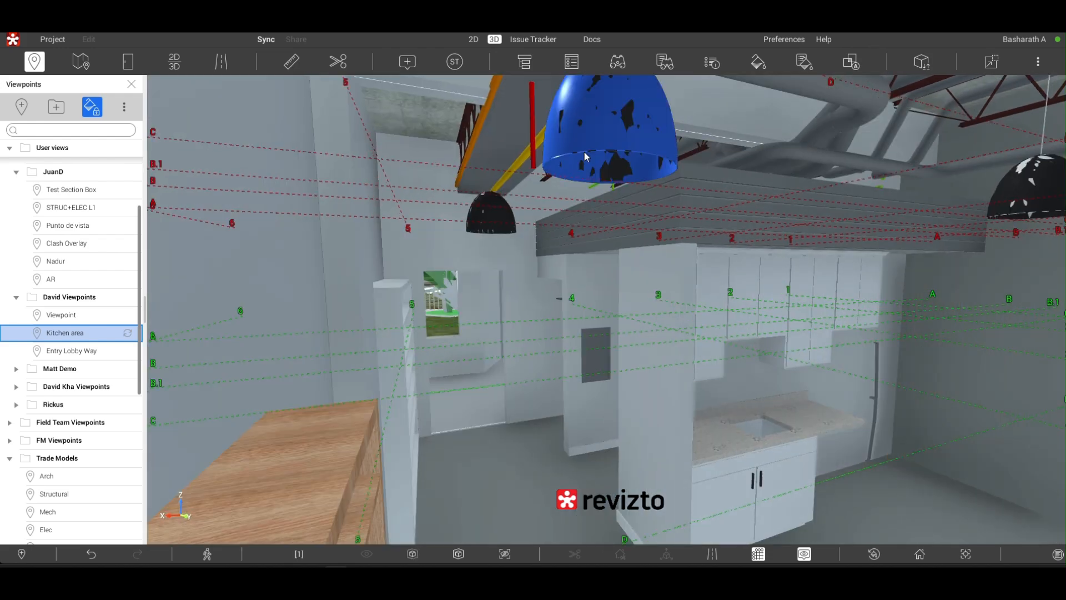
pyautogui.press('Escape')
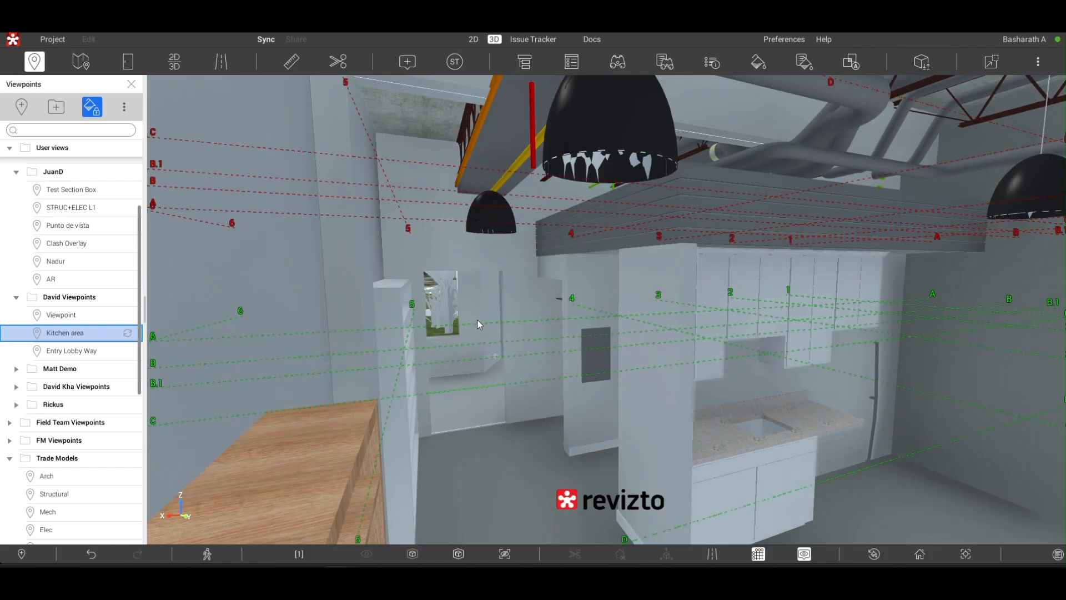
pyautogui.click(328, 447)
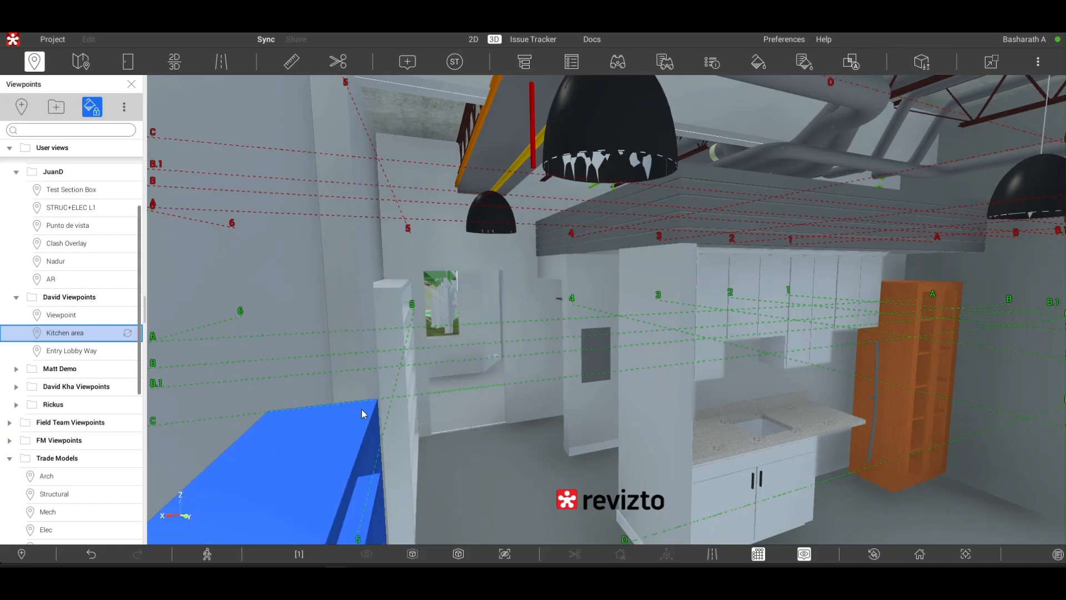
pyautogui.click(464, 315)
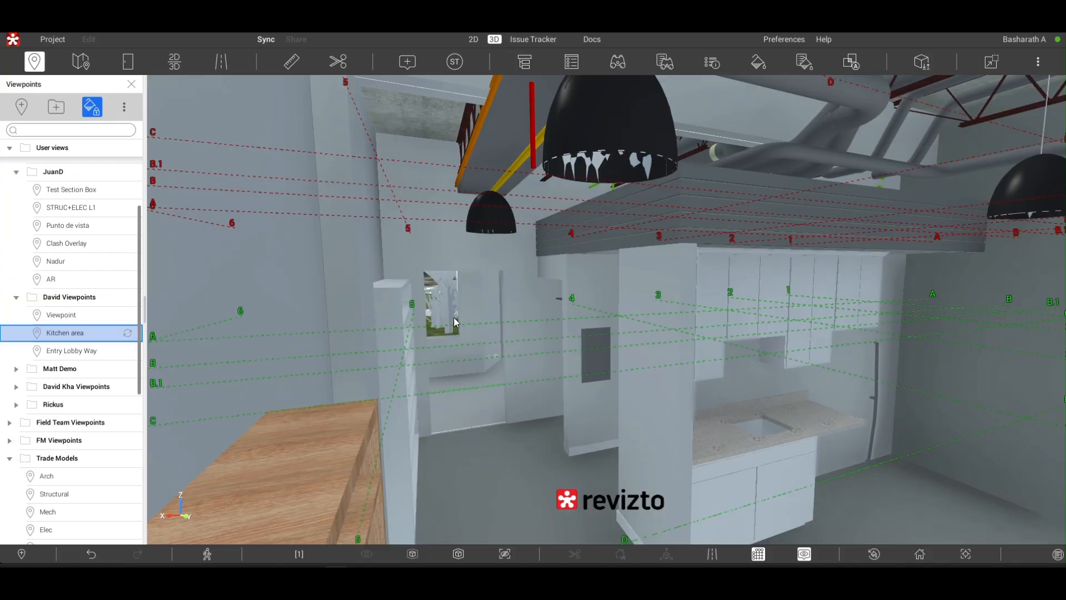
pyautogui.moveTo(456, 325); pyautogui.dragTo(522, 349, button='right')
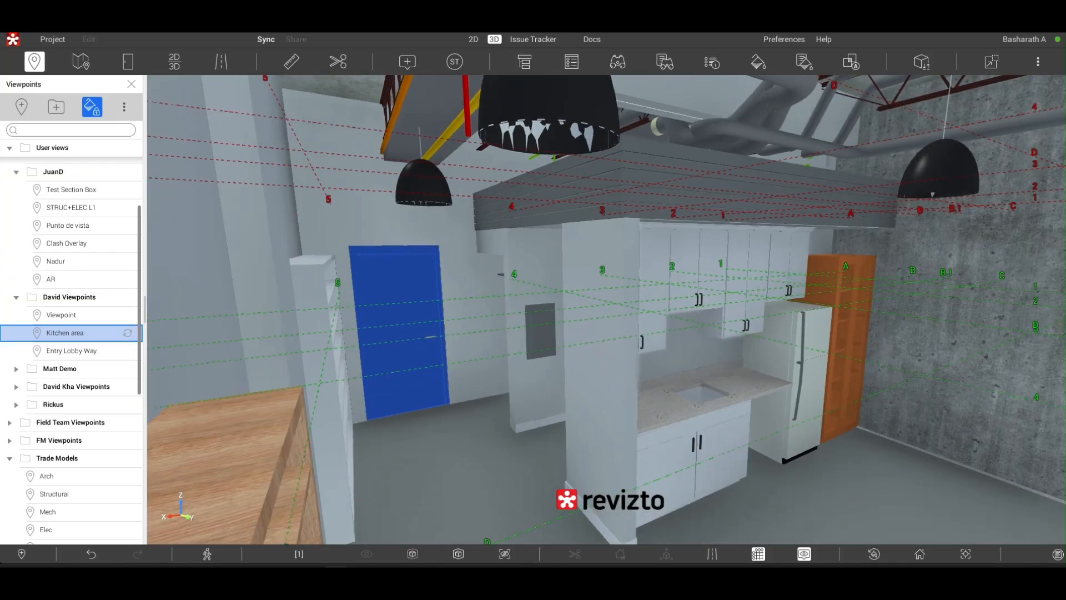
# - Move from the kitchen through the selected door and look around the space beyond it to a wooden door
pyautogui.scroll(3, 401, 311)
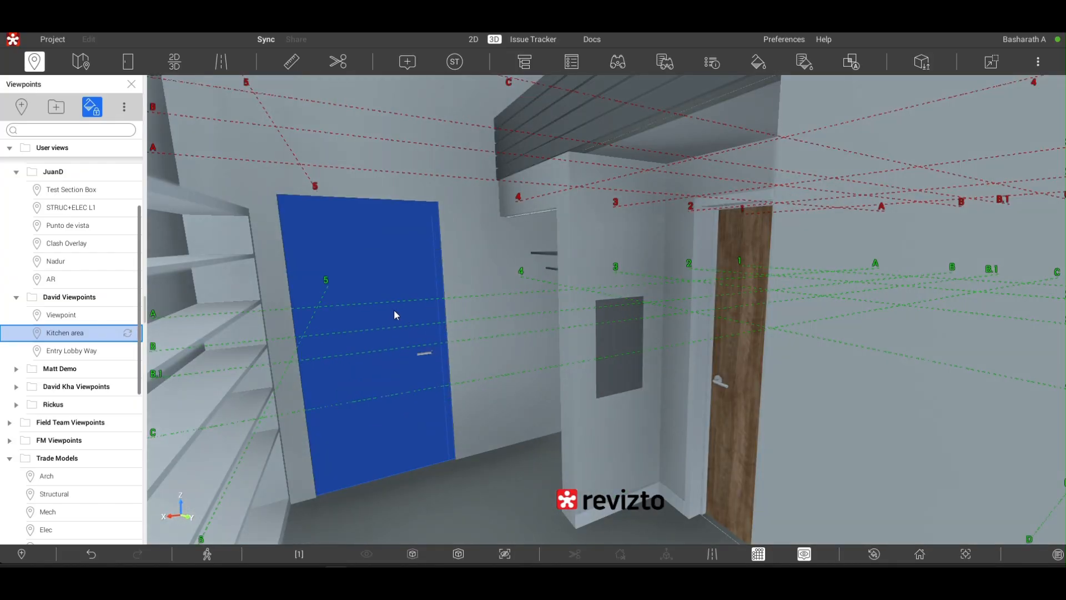
pyautogui.scroll(3, 387, 312)
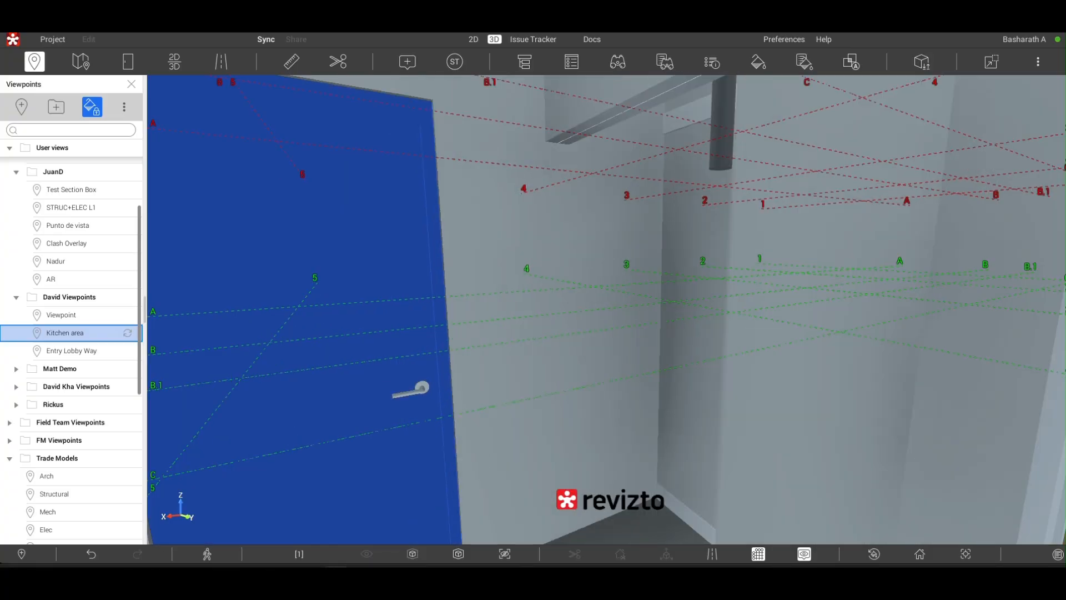
pyautogui.moveTo(387, 312); pyautogui.dragTo(161, 270, button='right')
pyautogui.scroll(2, 261, 310)
pyautogui.scroll(1, 511, 311)
pyautogui.scroll(2, 234, 292)
pyautogui.scroll(2, 269, 288)
pyautogui.scroll(2, 201, 273)
pyautogui.scroll(2, 606, 309)
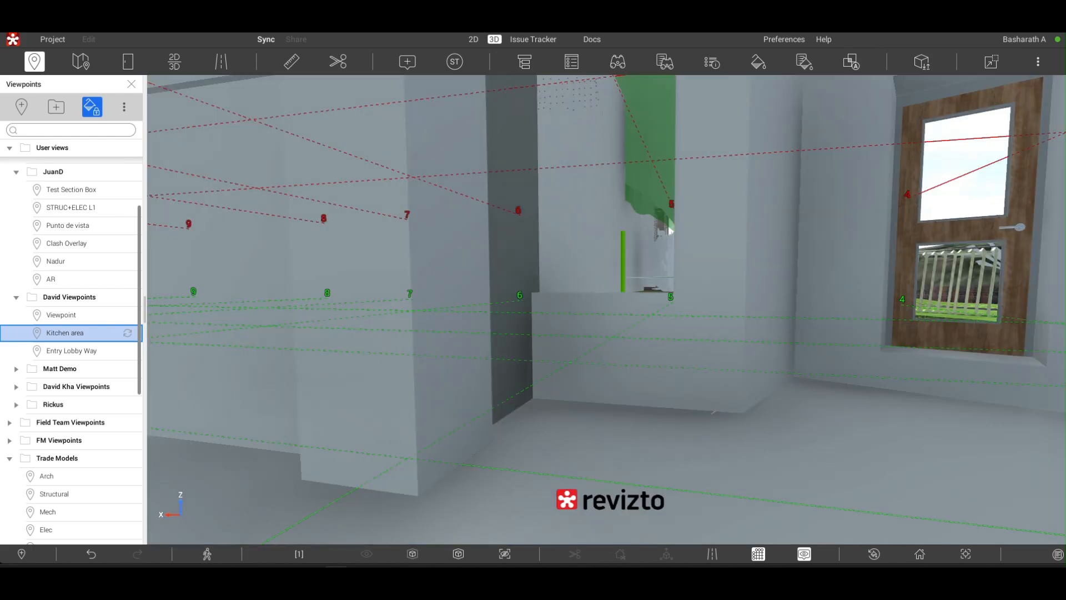
pyautogui.scroll(2, 606, 309)
pyautogui.moveTo(281, 313); pyautogui.dragTo(439, 281, button='right')
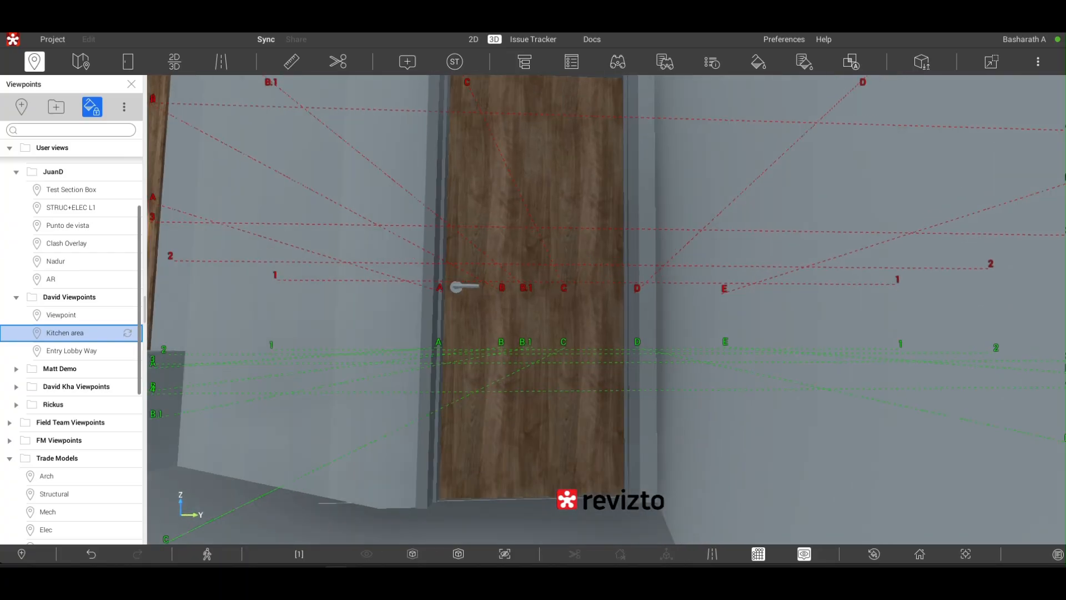
# - Walk past the wooden doors and through the one that leads into the concrete stairwell
pyautogui.press('w')
pyautogui.press('w')
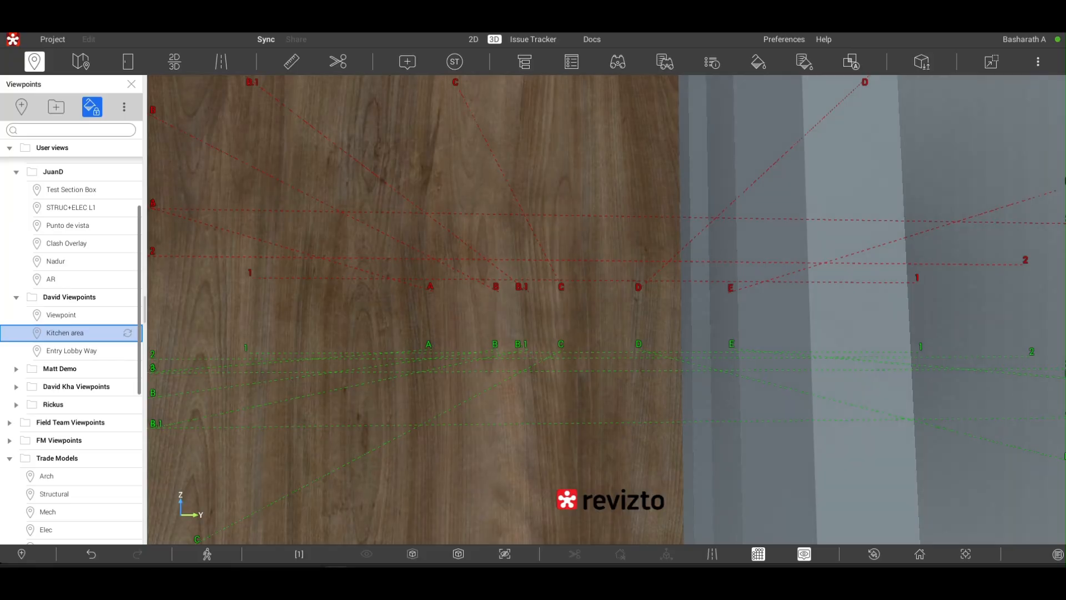
pyautogui.press('s')
pyautogui.press('w')
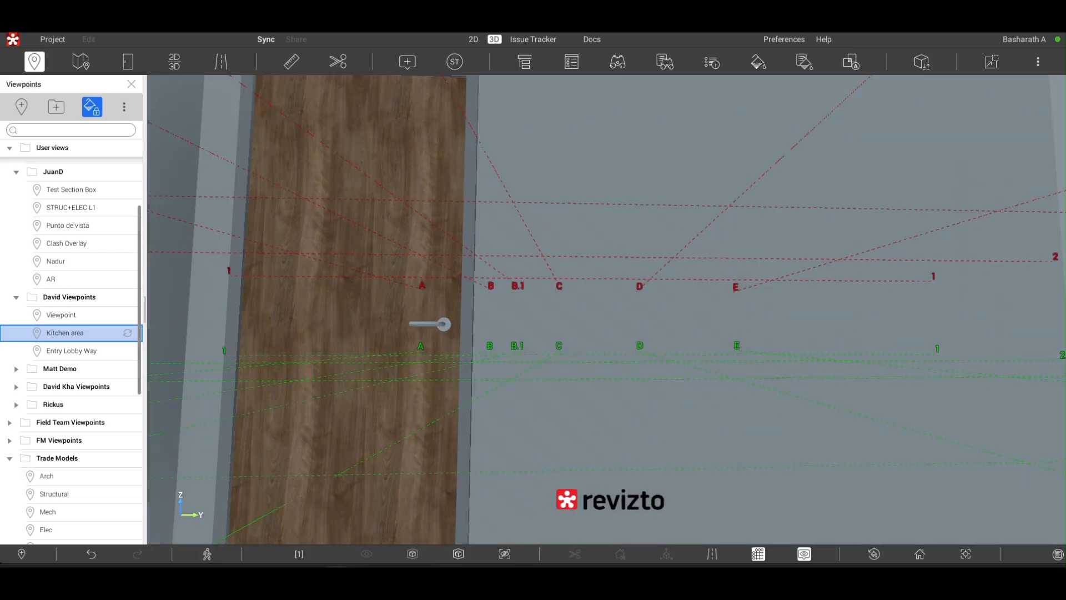
pyautogui.moveTo(607, 309); pyautogui.dragTo(742, 355, button='right')
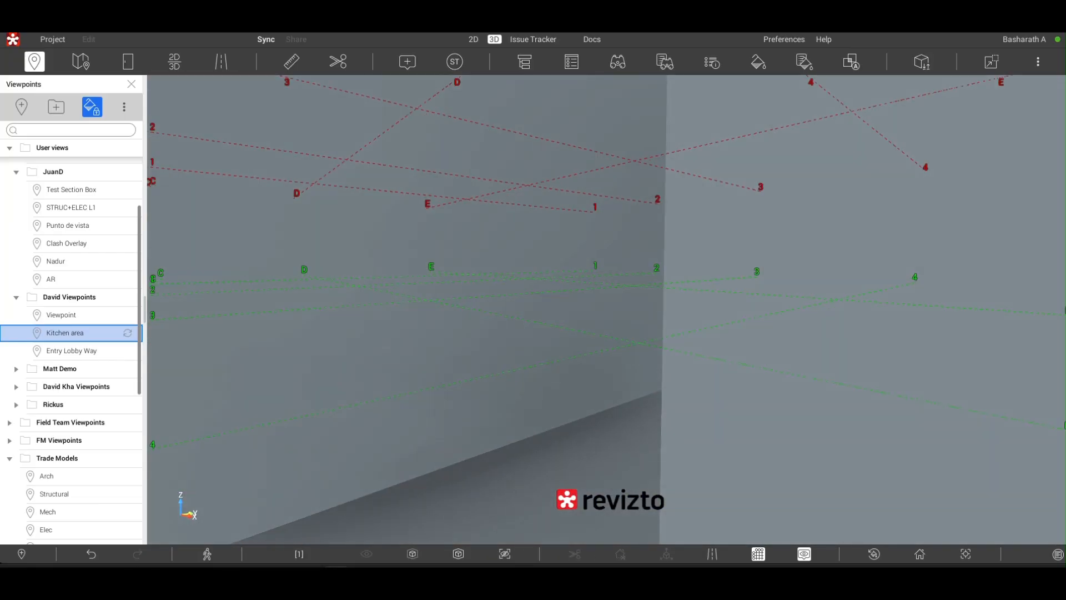
pyautogui.press('s')
pyautogui.moveTo(607, 310); pyautogui.dragTo(739, 309, button='right')
pyautogui.press('w')
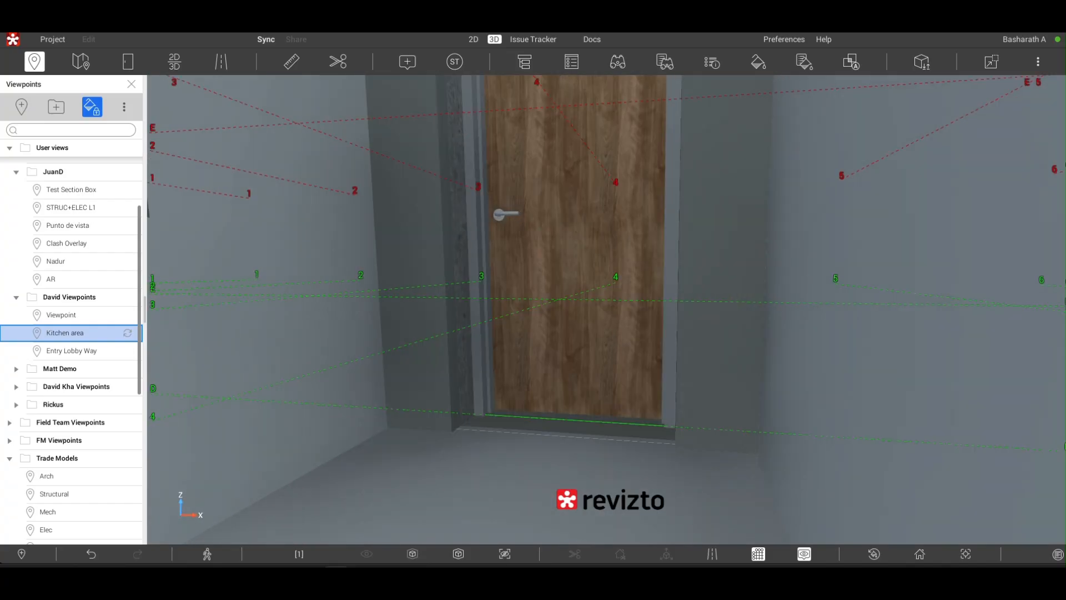
pyautogui.press('w')
pyautogui.press('w')
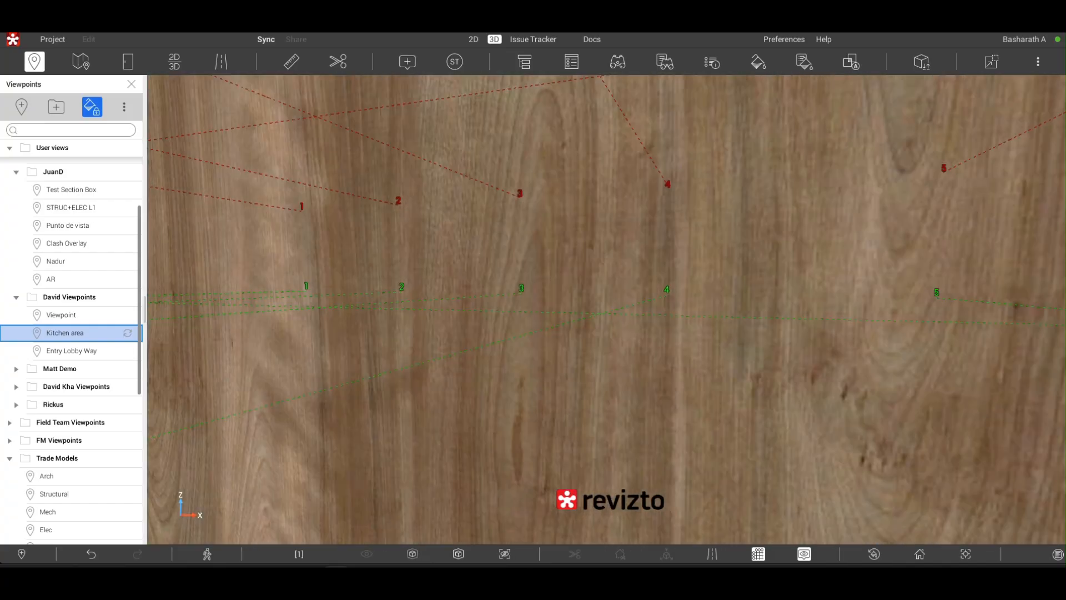
# - Walk through the concrete stairwell and turn around to examine its flights, railings and walls
pyautogui.press('w')
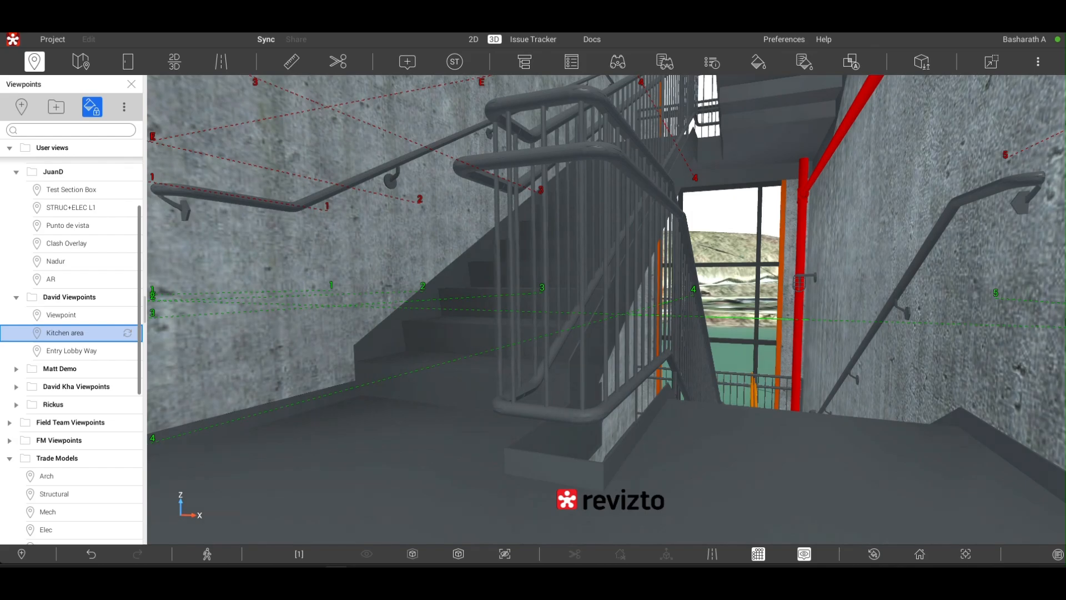
pyautogui.moveTo(607, 309); pyautogui.dragTo(850, 288)
pyautogui.press('w')
pyautogui.press('w')
pyautogui.press('w')
pyautogui.press('w')
pyautogui.press('s')
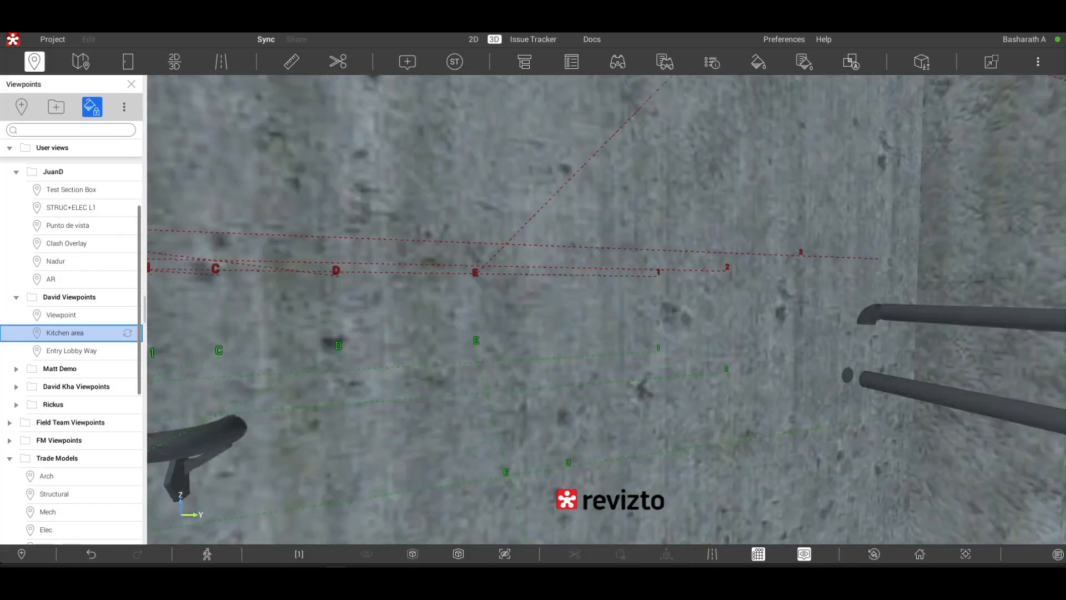
pyautogui.moveTo(499, 333); pyautogui.dragTo(235, 325)
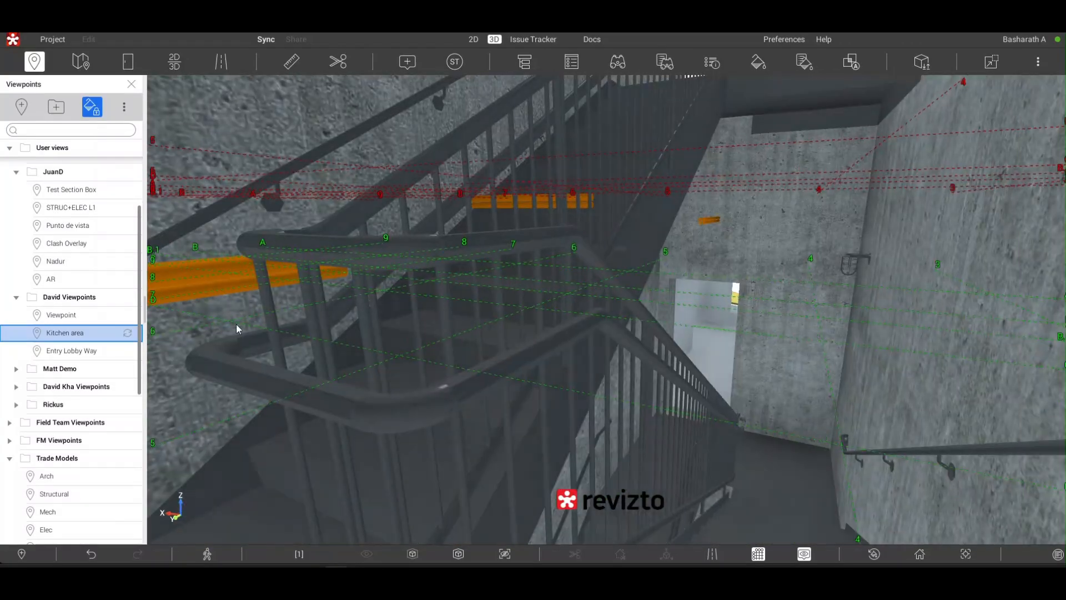
# - Open the Entry Lobby Way and Arch viewpoints, and save the Arch view as a new viewpoint in Trade Models
pyautogui.click(71, 351)
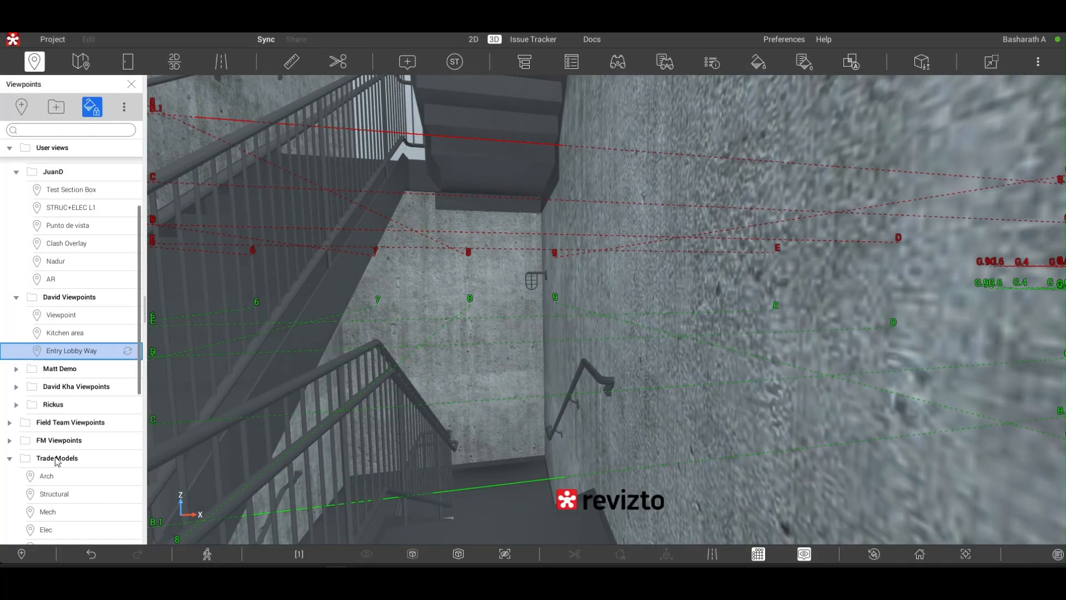
pyautogui.click(55, 461)
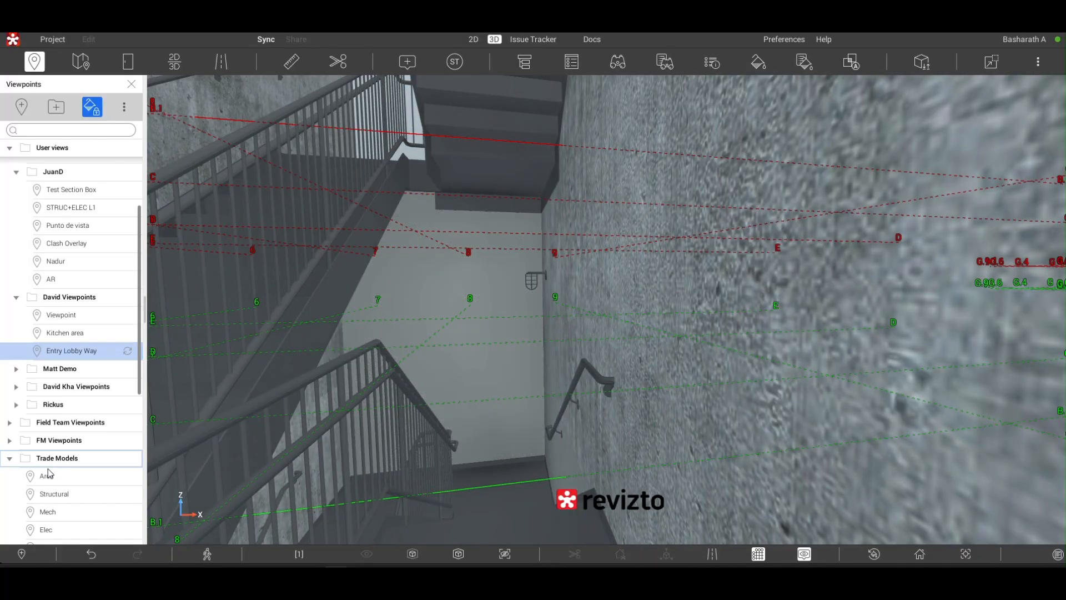
pyautogui.click(49, 476)
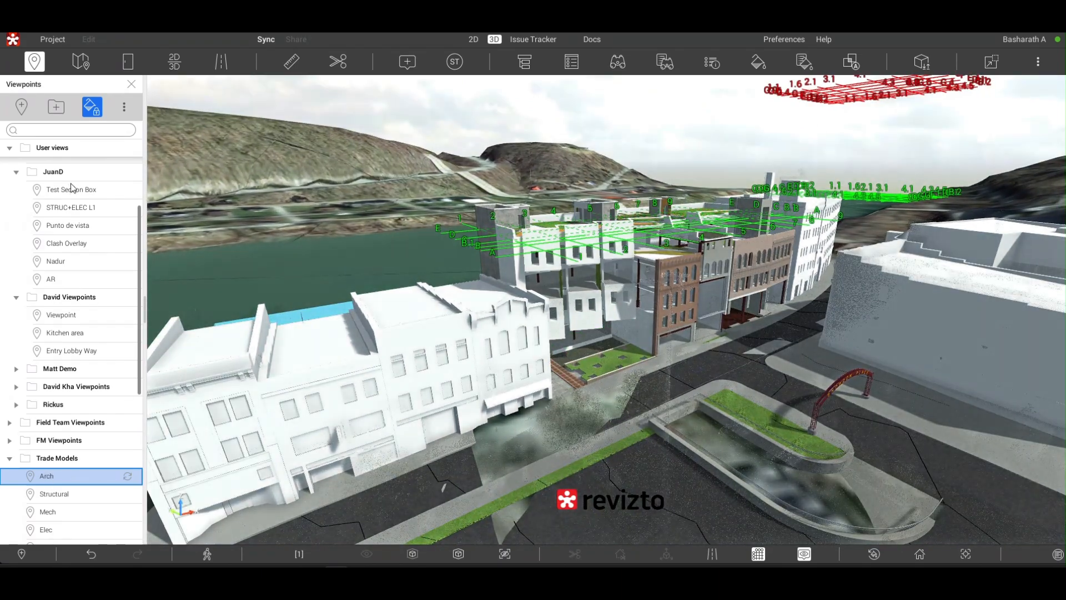
pyautogui.click(22, 107)
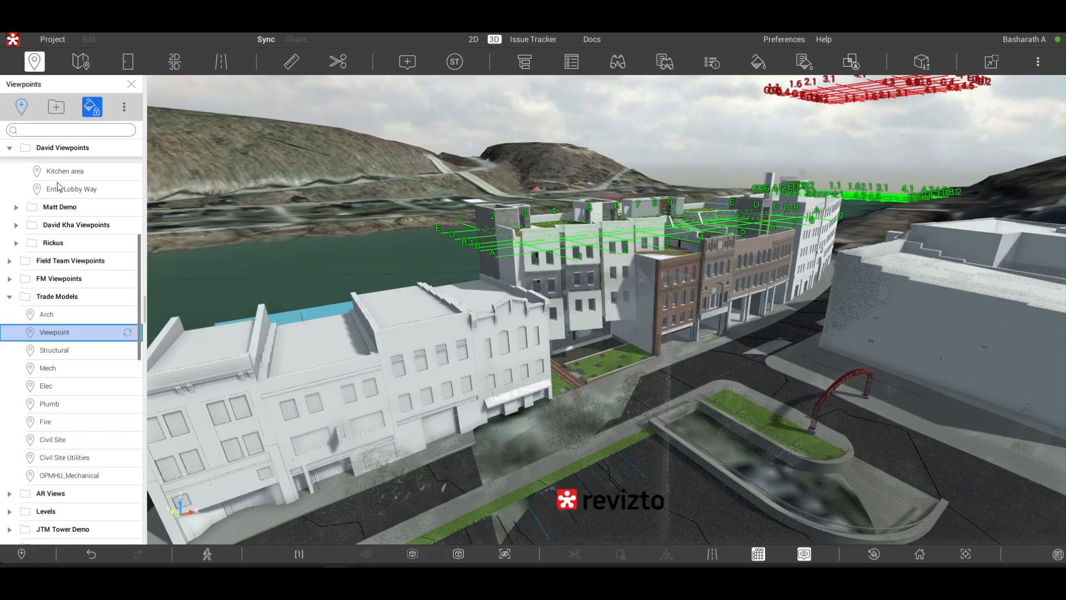
# - Open the Kitchen area and STRUC+ELEC L1 viewpoints, and look up at the underside of the lobby staircase
pyautogui.scroll(2, 58, 190)
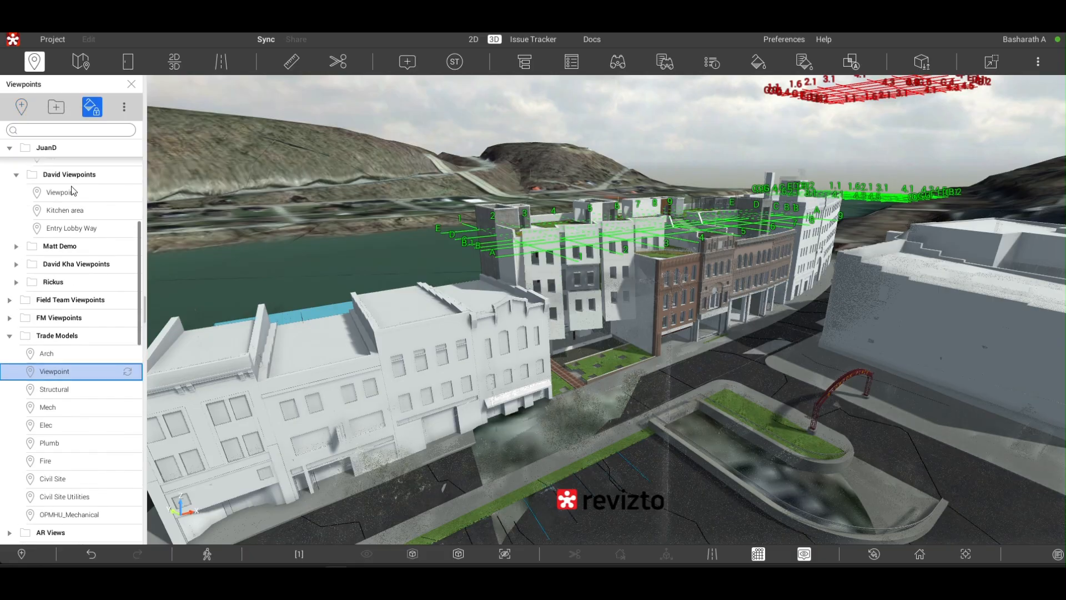
pyautogui.click(58, 212)
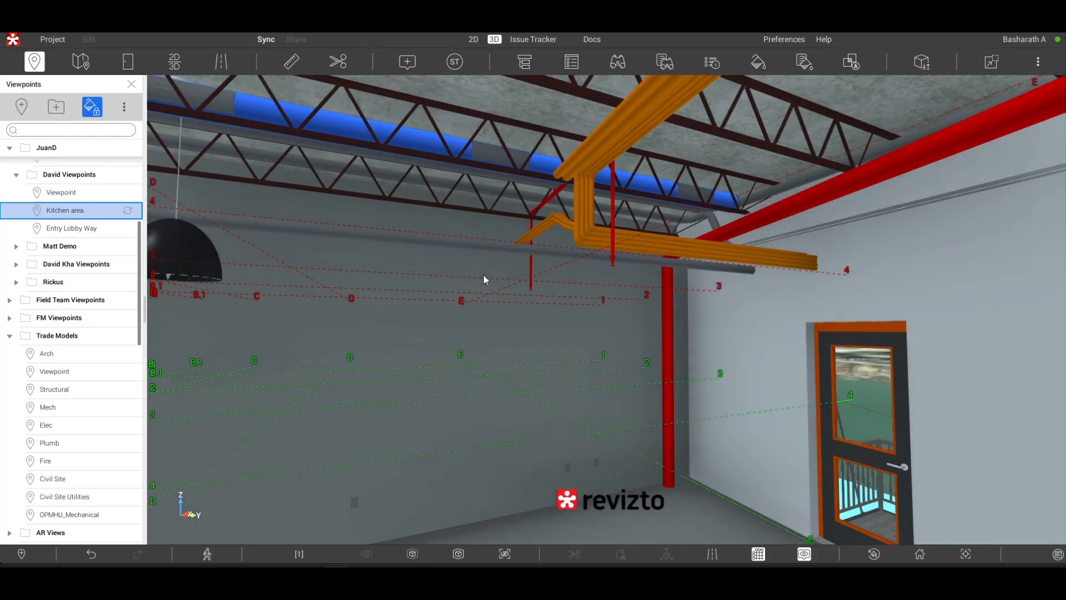
pyautogui.scroll(5, 100, 214)
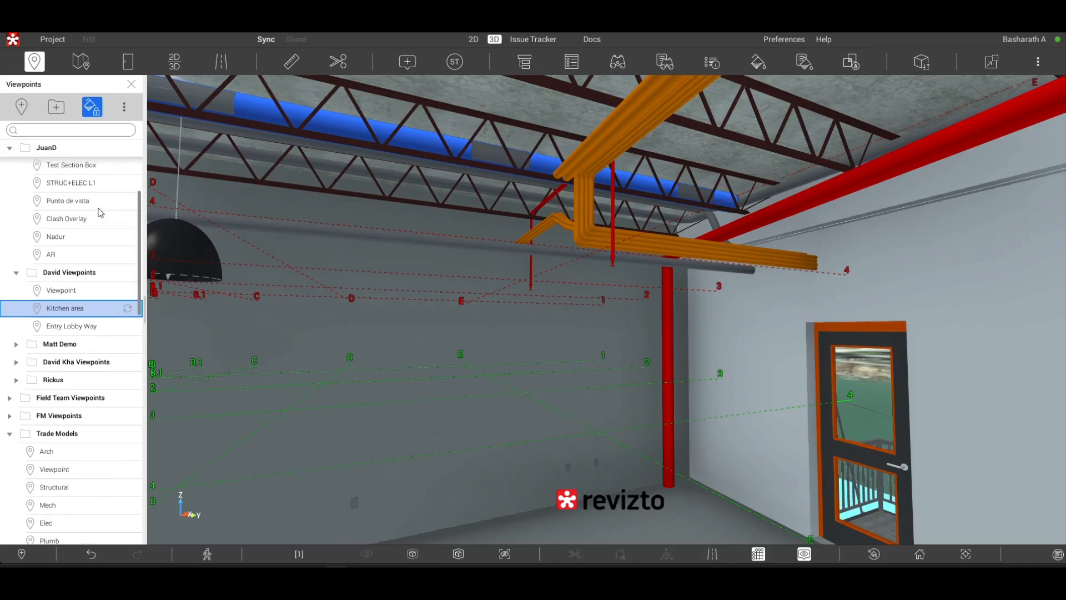
pyautogui.click(64, 281)
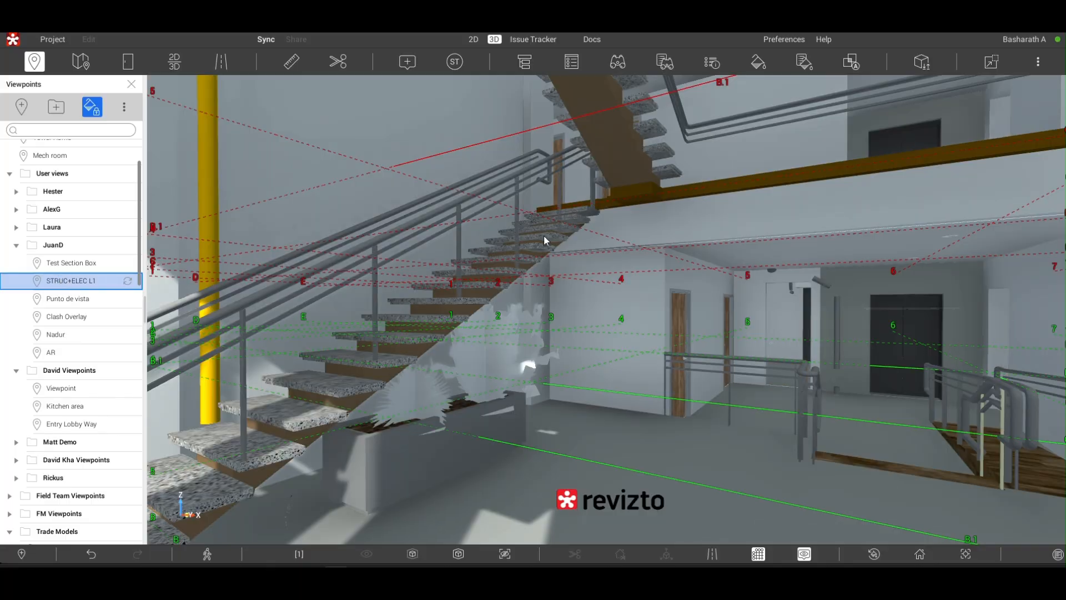
pyautogui.moveTo(606, 310); pyautogui.dragTo(280, 79)
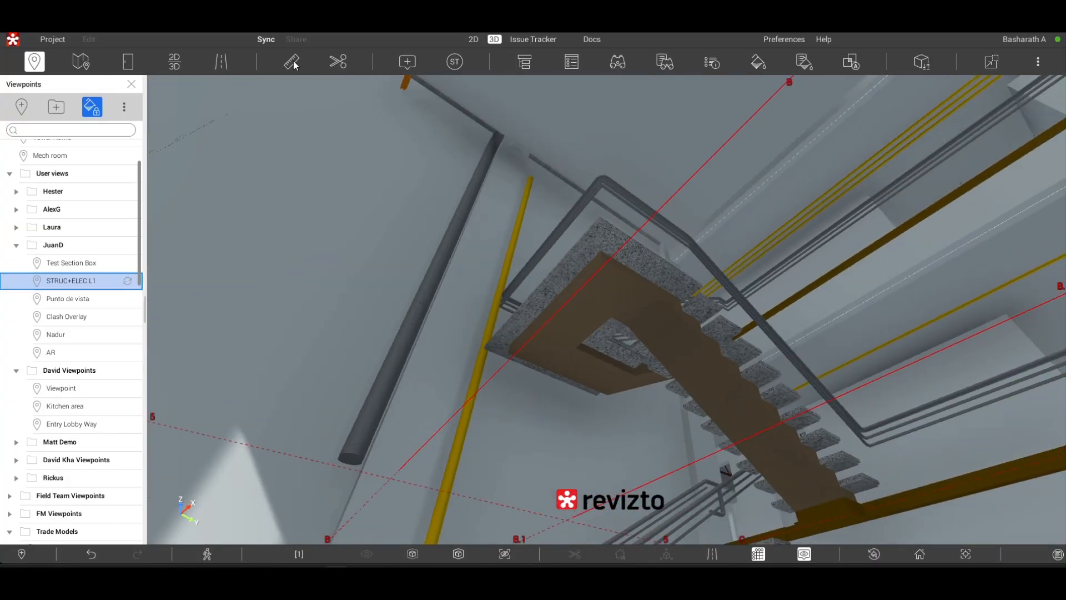
# - Measure from the underside of the lobby staircase and its surroundings with the Ruler
pyautogui.click(292, 63)
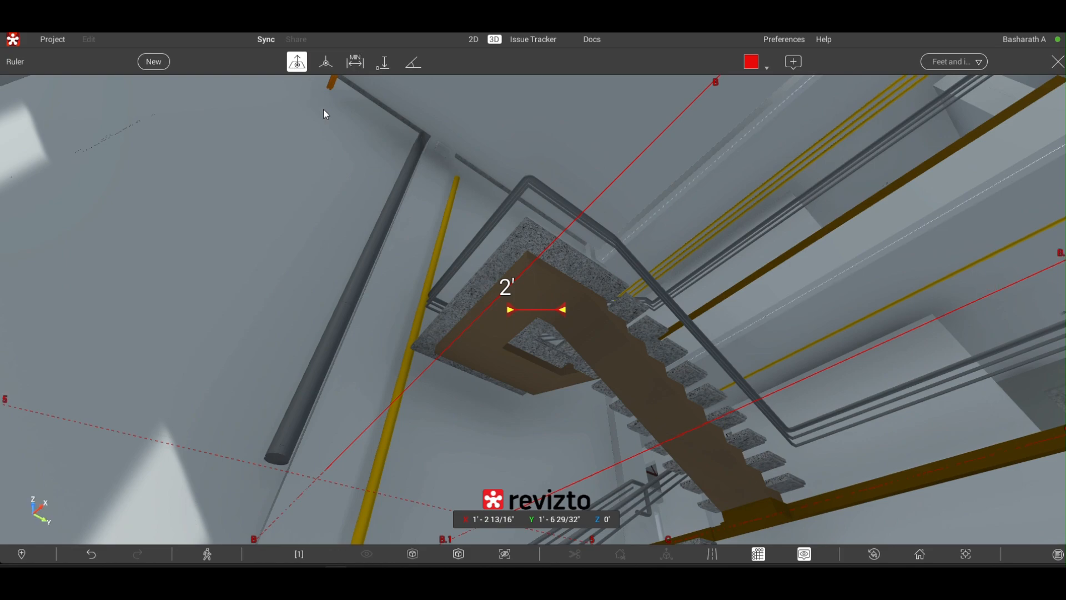
pyautogui.click(571, 315)
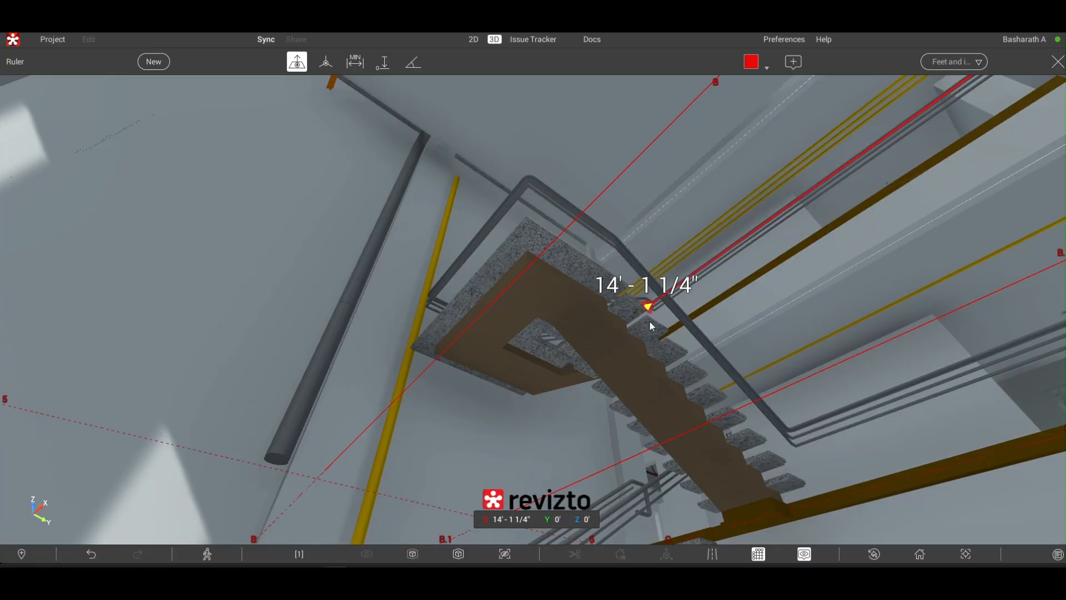
pyautogui.scroll(-1, 650, 326)
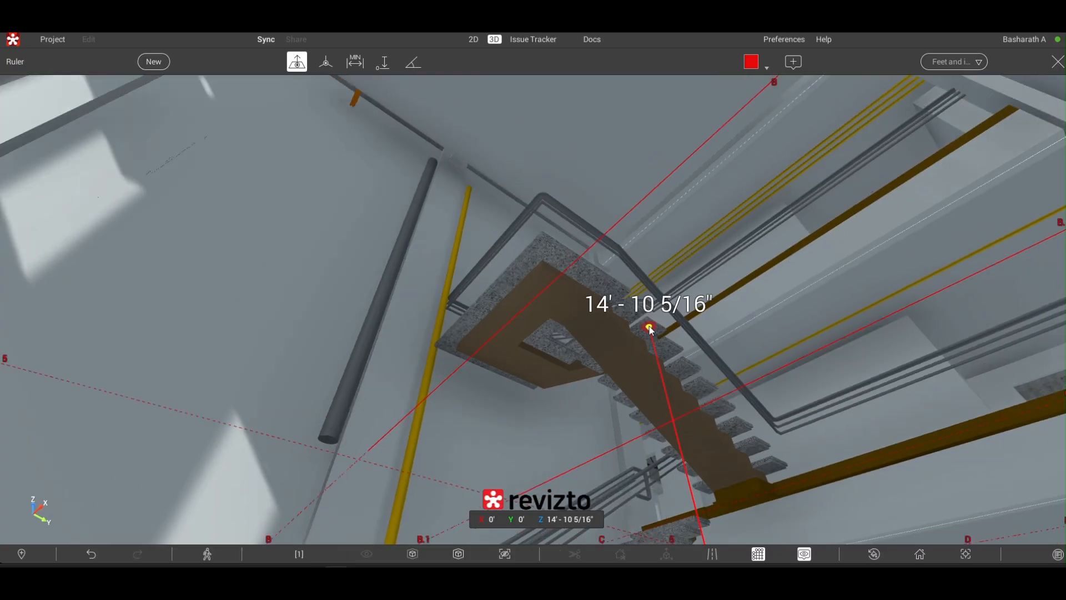
pyautogui.scroll(-3, 648, 326)
pyautogui.scroll(-1, 649, 329)
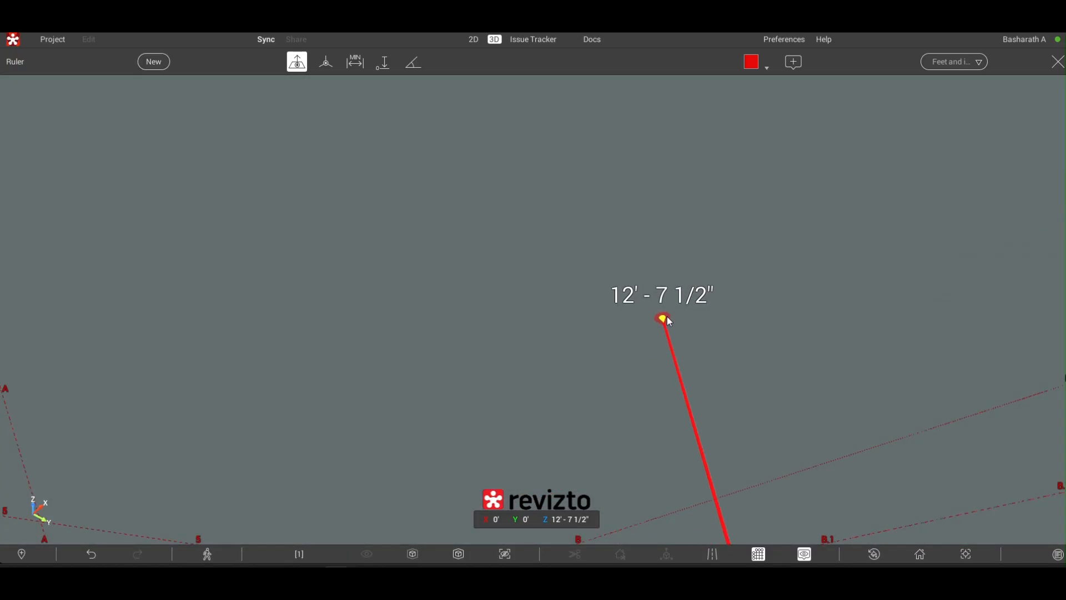
pyautogui.scroll(-1, 615, 291)
pyautogui.scroll(-2, 616, 291)
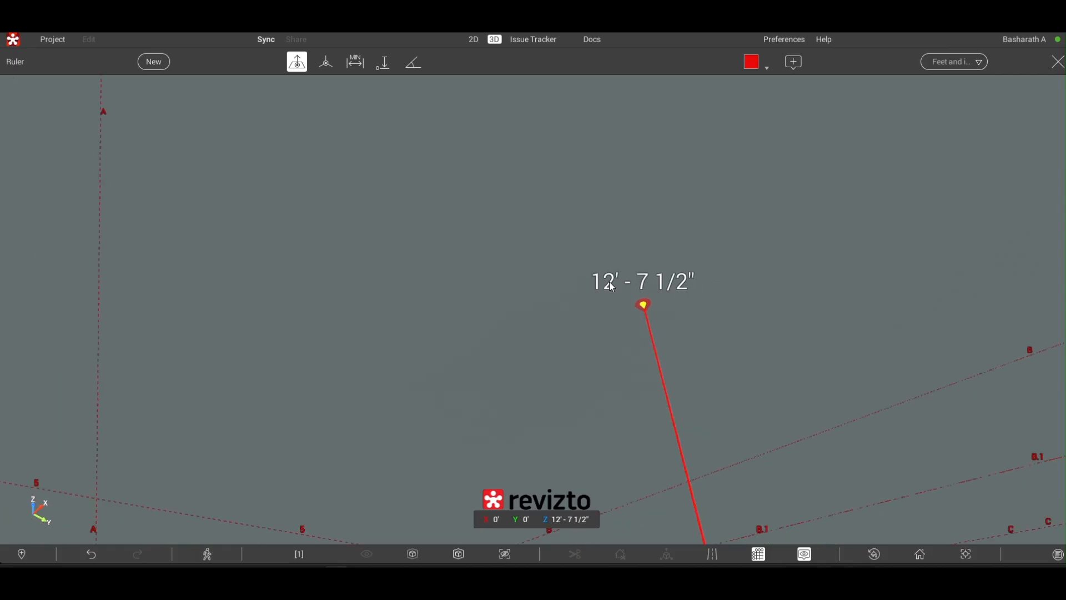
pyautogui.moveTo(602, 338)
pyautogui.mouseDown(button='right')
pyautogui.moveTo(591, 437)
pyautogui.moveTo(682, 428)
pyautogui.moveTo(651, 367)
pyautogui.moveTo(606, 341)
pyautogui.mouseUp(button='right')
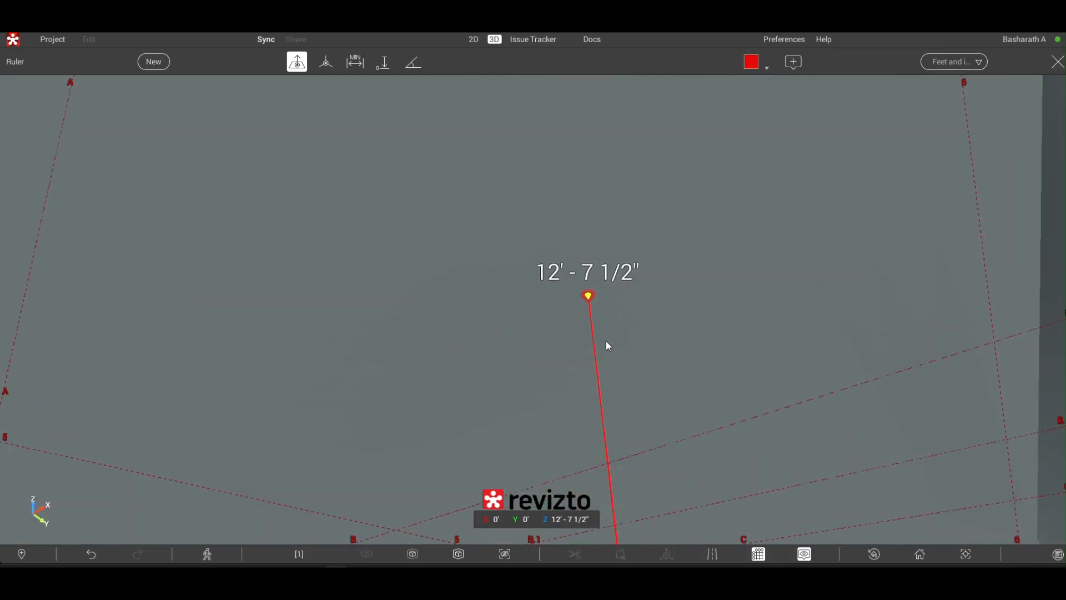
# - Turn to the lobby floor and corridor, and try the Ruler's minimum distance and elevation modes
pyautogui.scroll(4, 606, 341)
pyautogui.scroll(5, 609, 345)
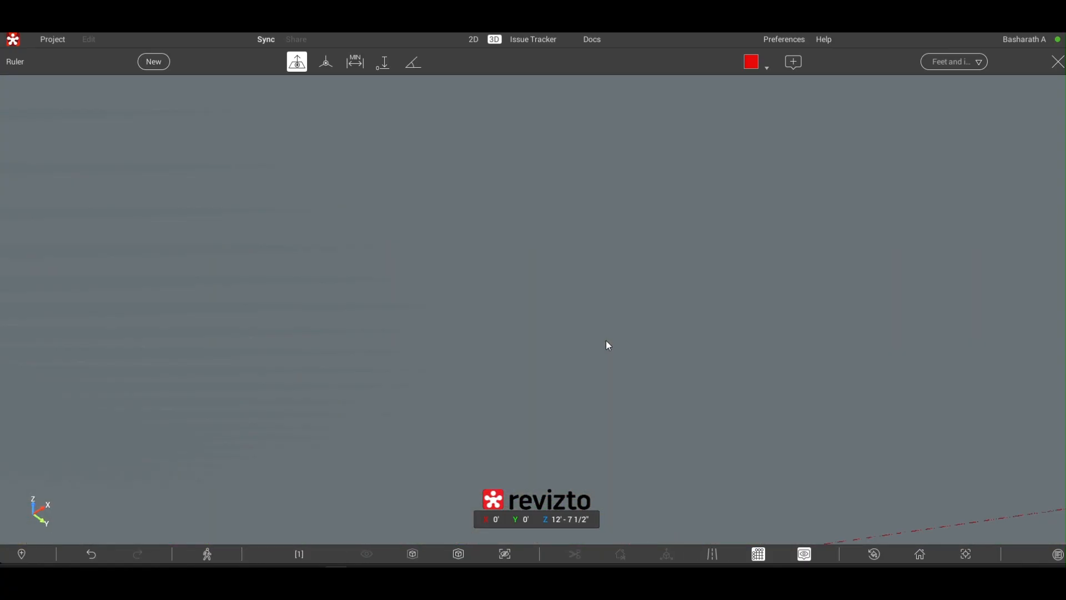
pyautogui.scroll(3, 607, 340)
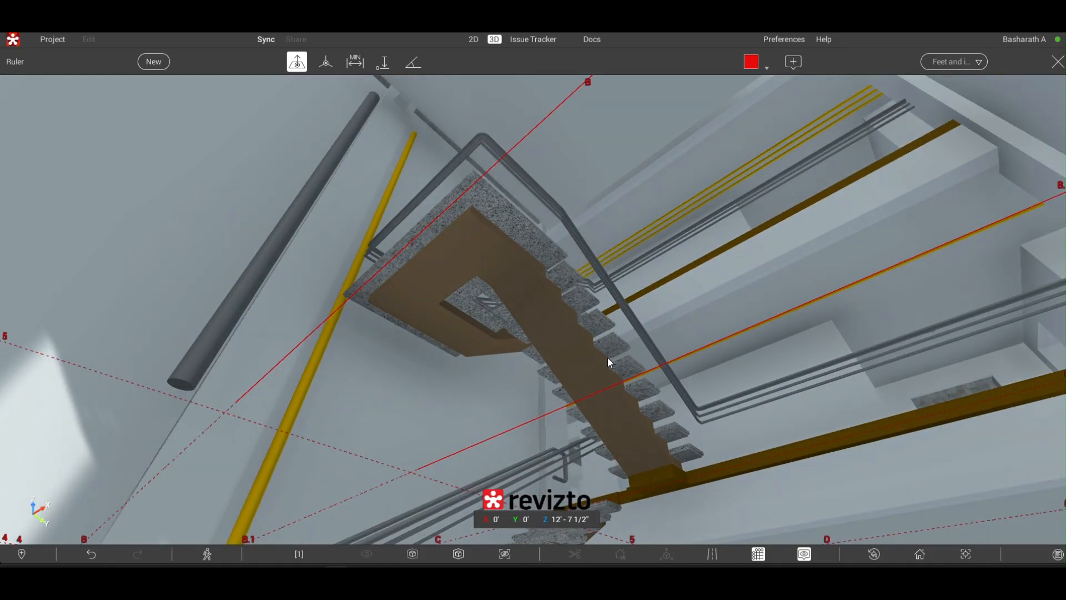
pyautogui.moveTo(607, 339); pyautogui.dragTo(643, 408, button='right')
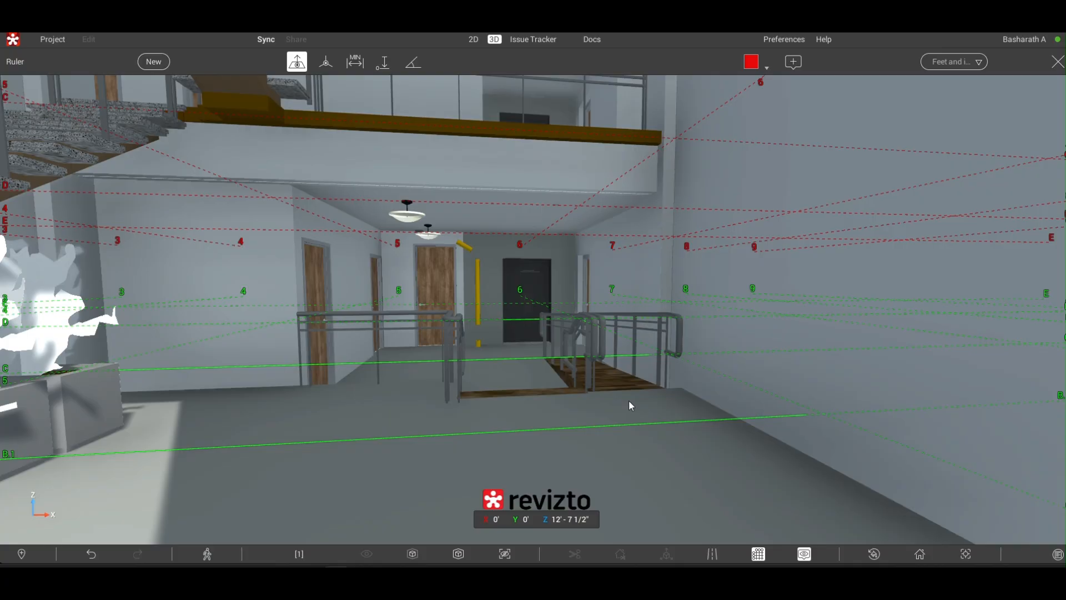
pyautogui.click(358, 67)
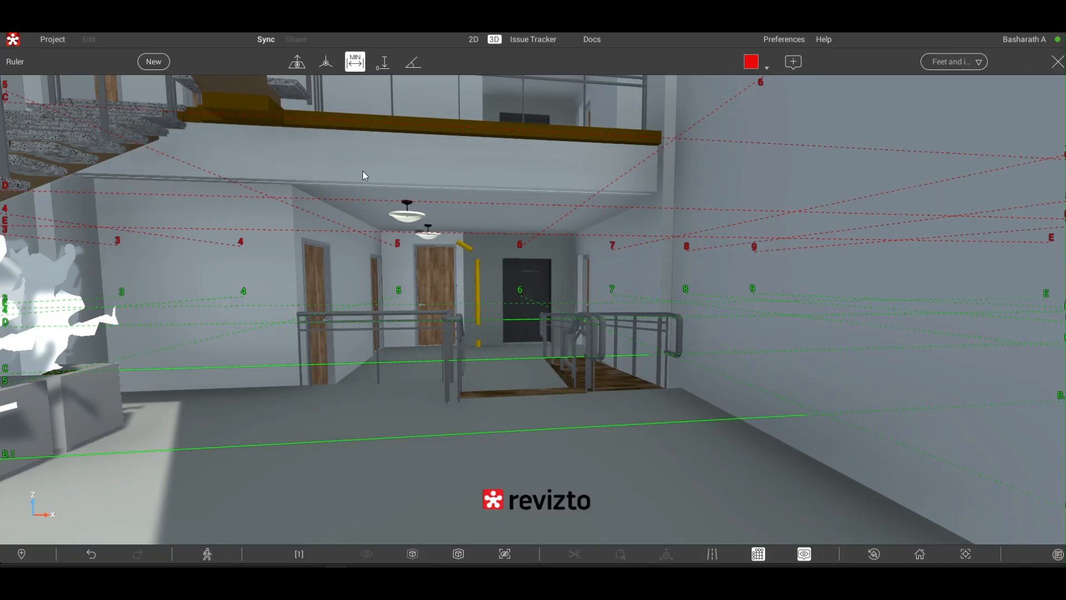
pyautogui.click(384, 63)
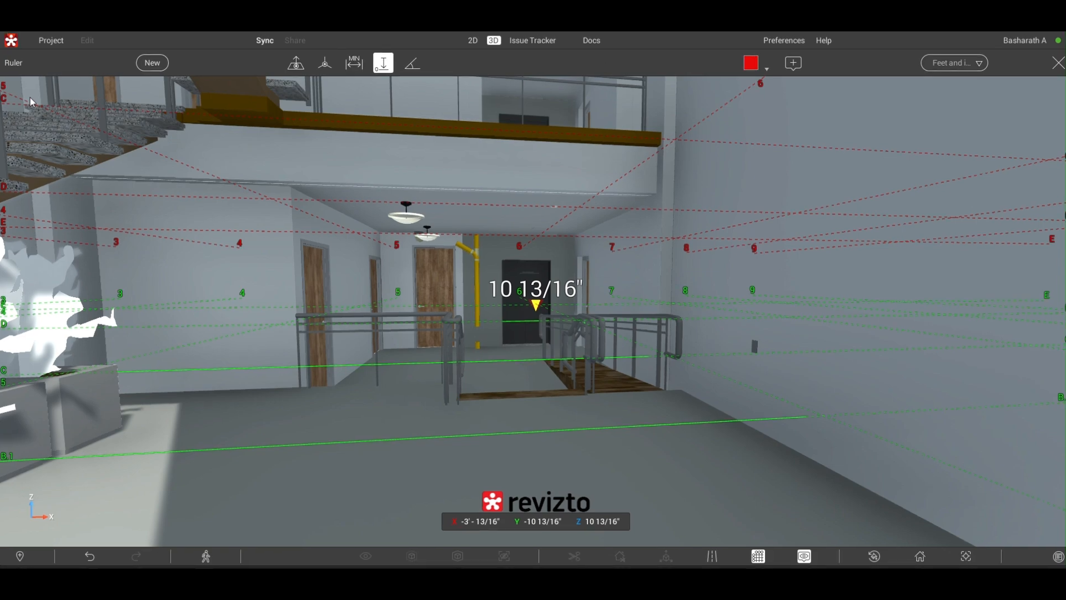
# - Switch to the 2D sheets and view SD105 Fifth Floor Plan from the Snowdon Towers Sample Architectural folder
pyautogui.click(474, 45)
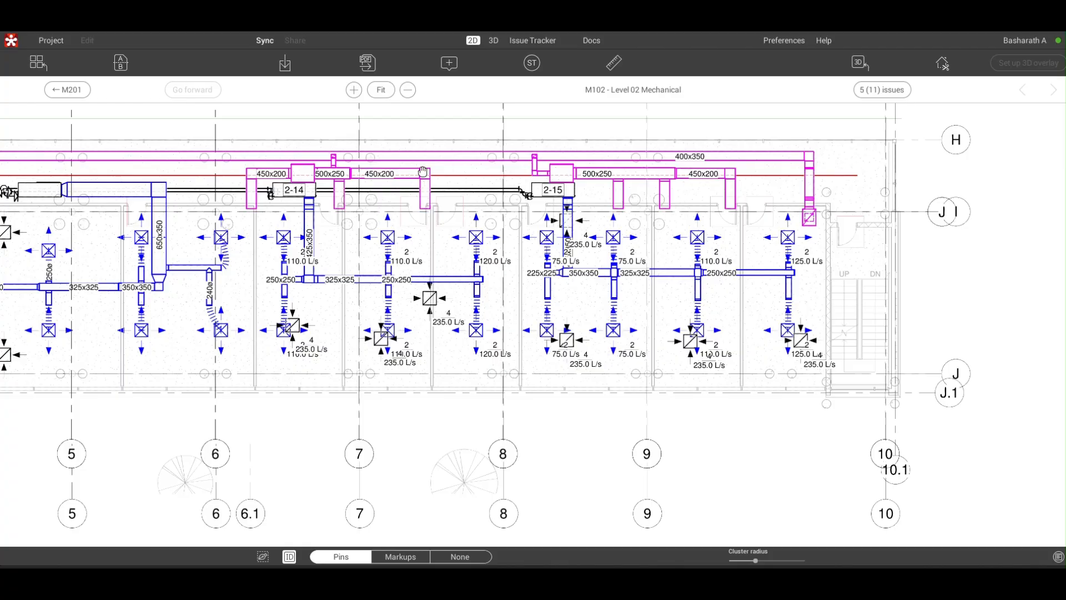
pyautogui.scroll(-10, 423, 171)
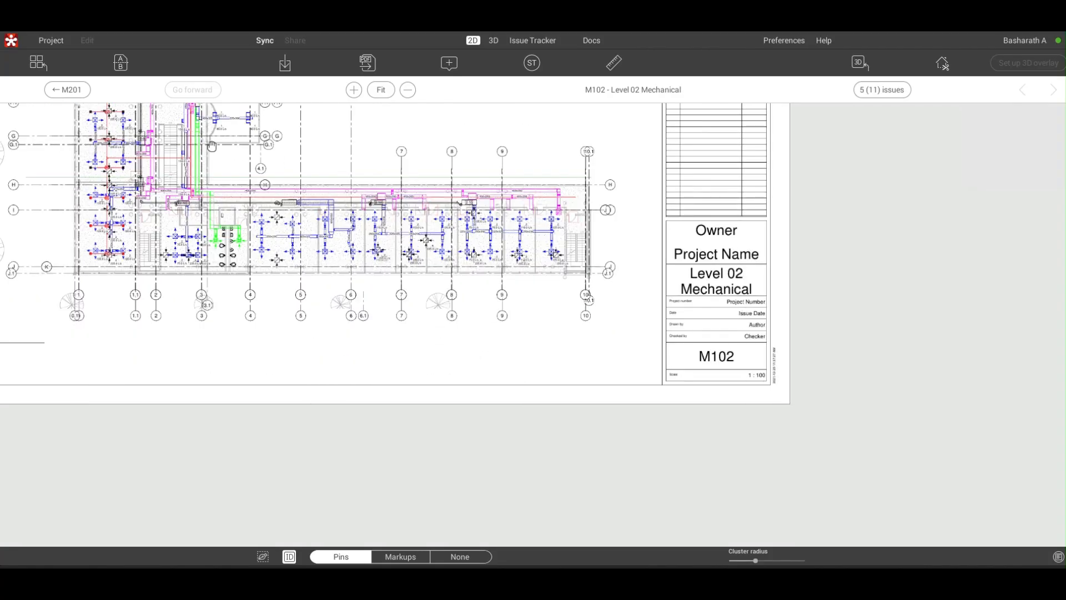
pyautogui.click(47, 66)
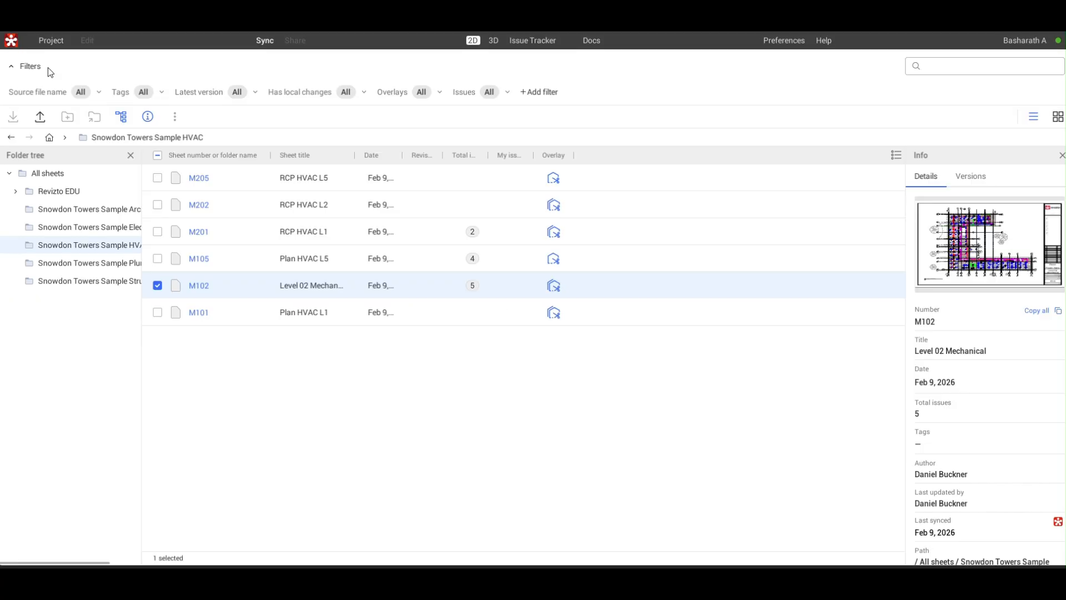
pyautogui.click(76, 211)
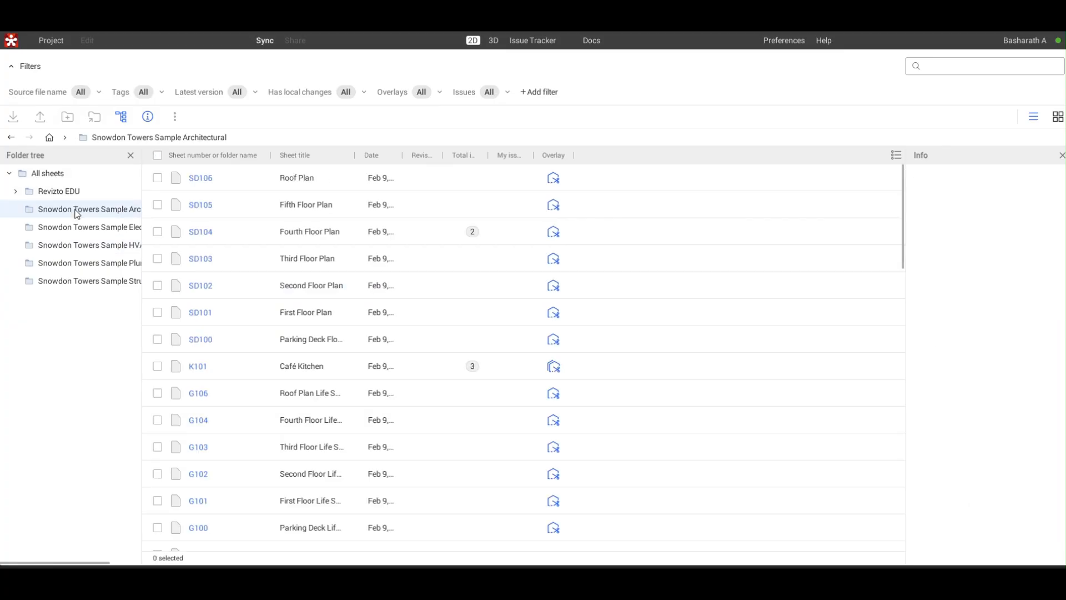
pyautogui.click(300, 215)
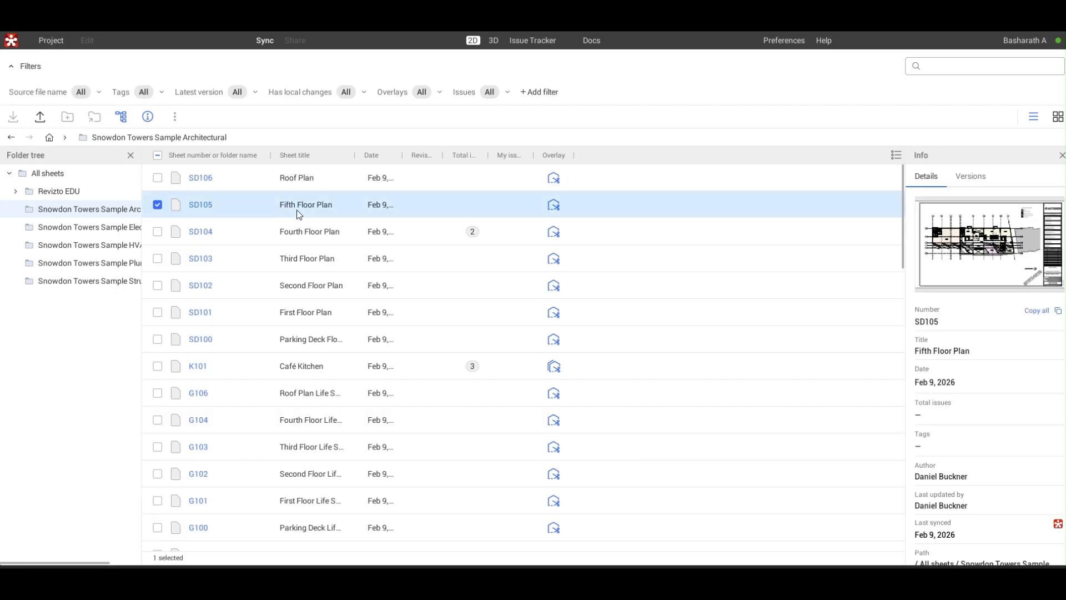
pyautogui.doubleClick(300, 216)
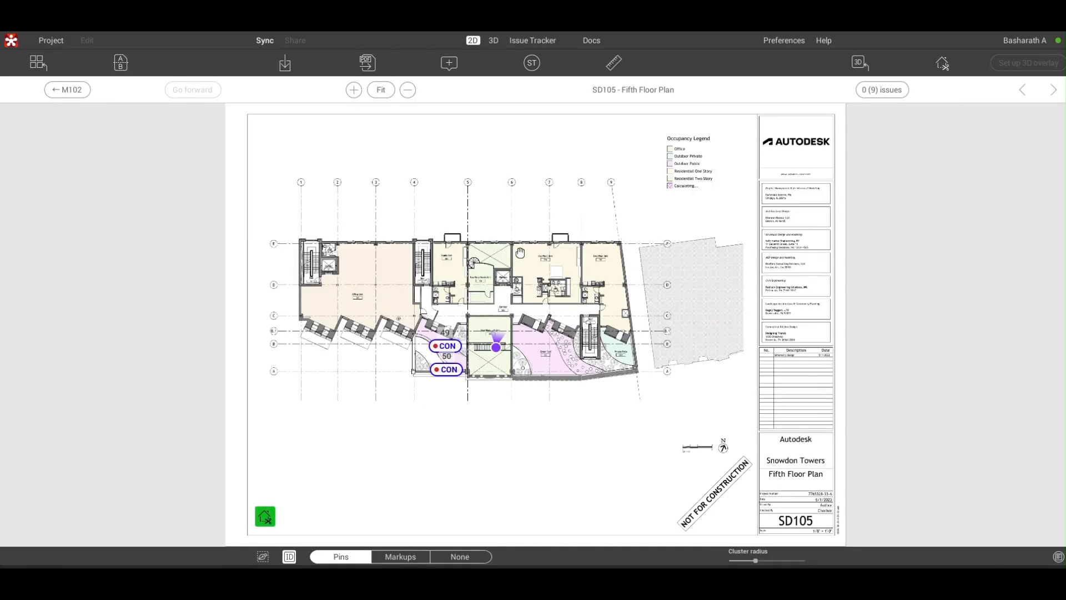
pyautogui.scroll(3, 521, 256)
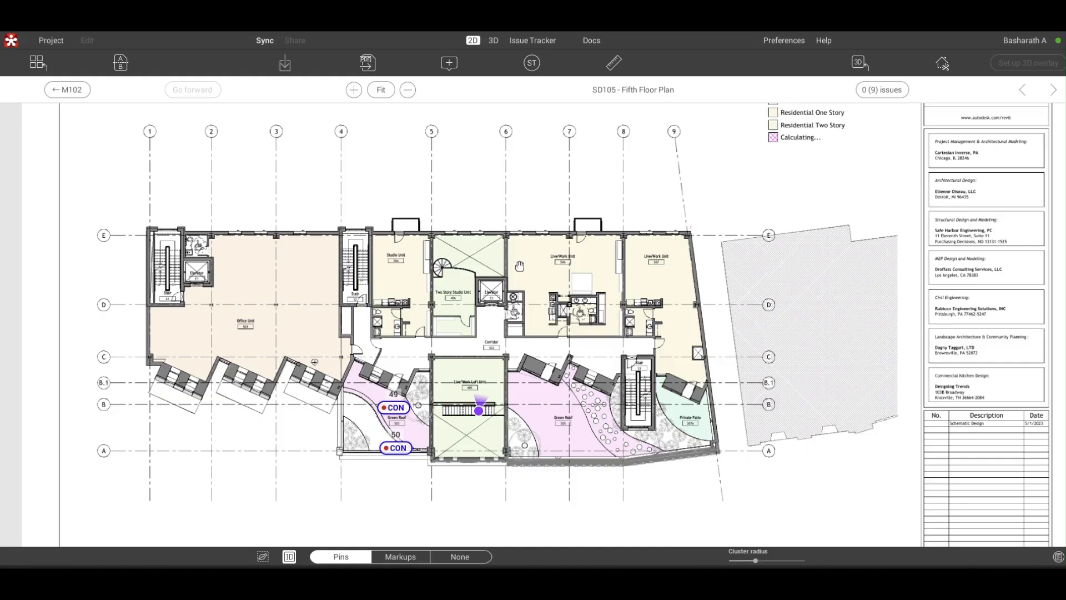
pyautogui.scroll(-5, 519, 267)
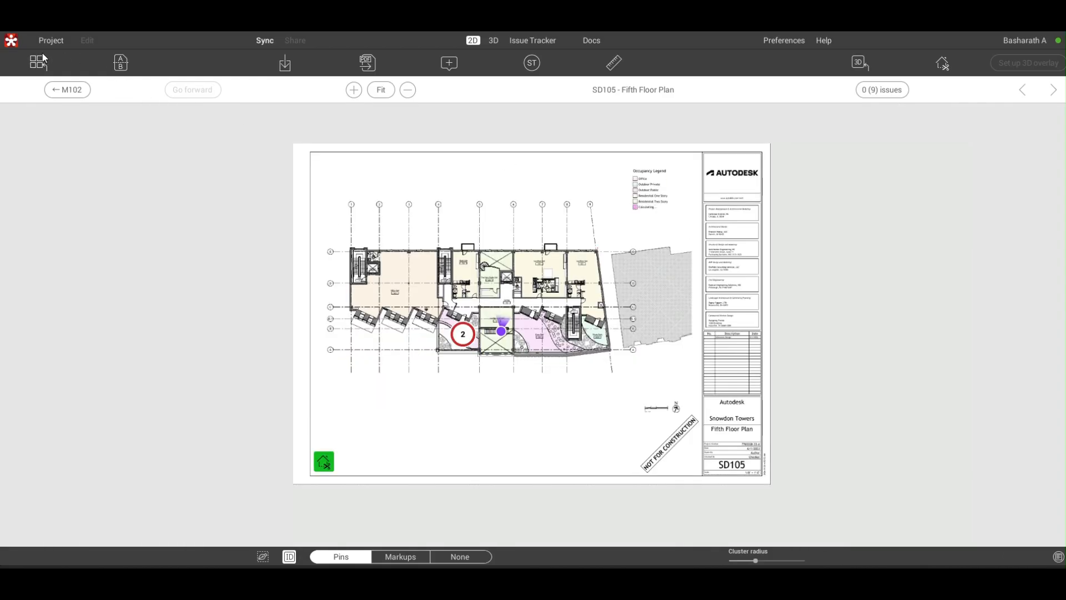
# - Go back through the previously viewed sheets to M201 RCP HVAC L1 and bring its drawing into view
pyautogui.click(54, 89)
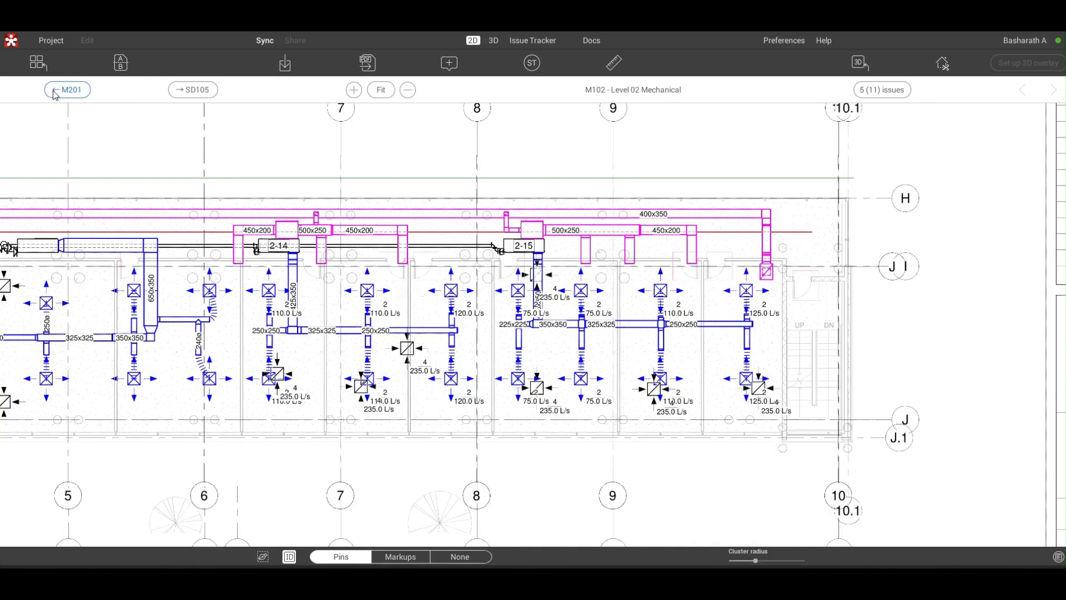
pyautogui.click(54, 90)
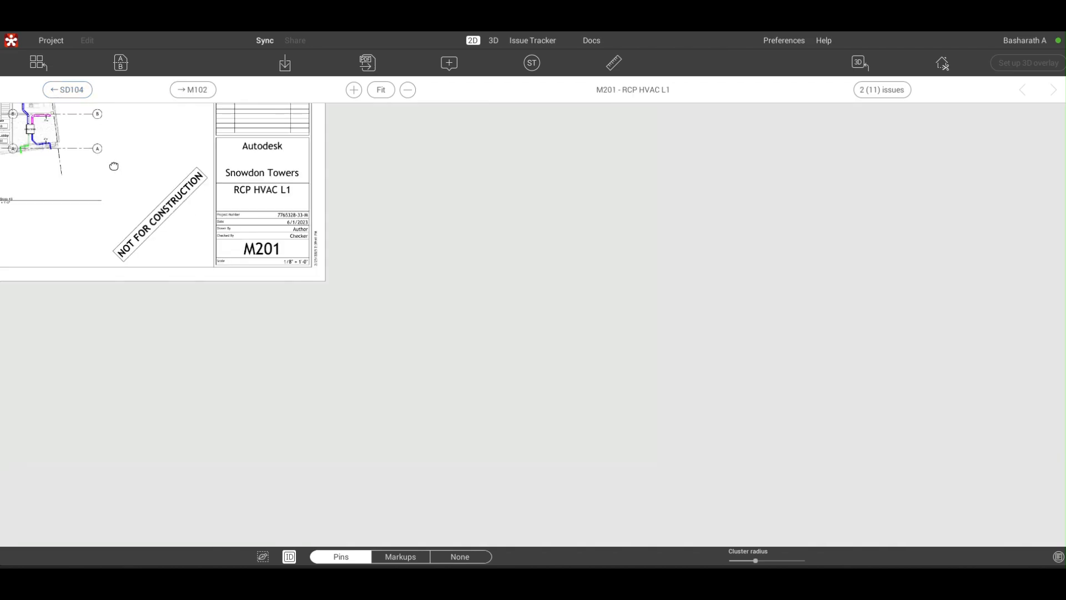
pyautogui.moveTo(114, 167); pyautogui.dragTo(726, 427)
pyautogui.scroll(-3, 601, 338)
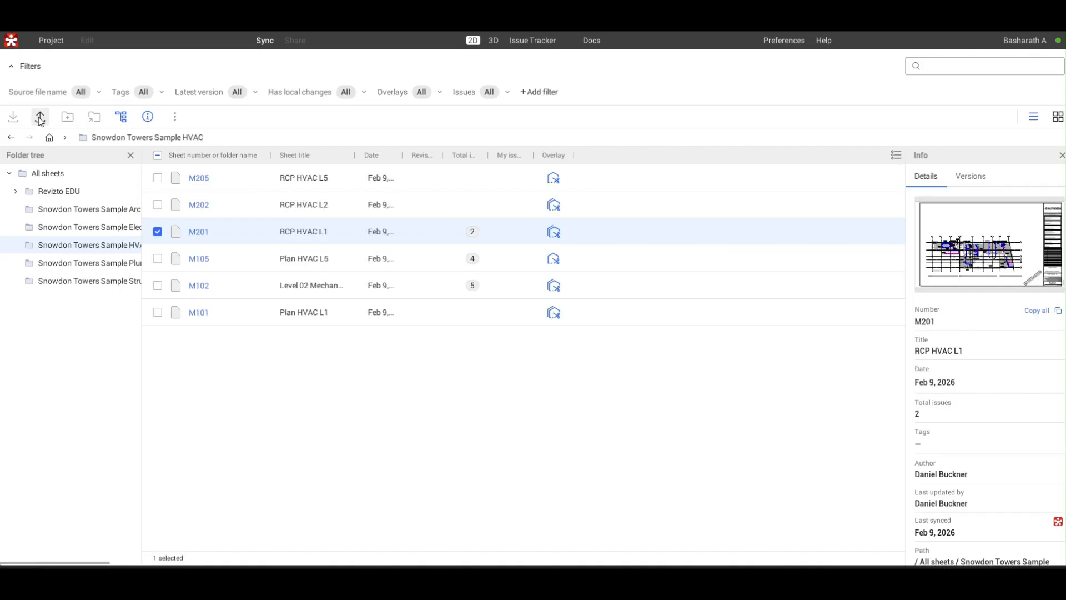
# - Expand the Revizto EDU sheet folder and open S100 Foundation from the Snowdon Towers Sample Structural folder
pyautogui.click(14, 191)
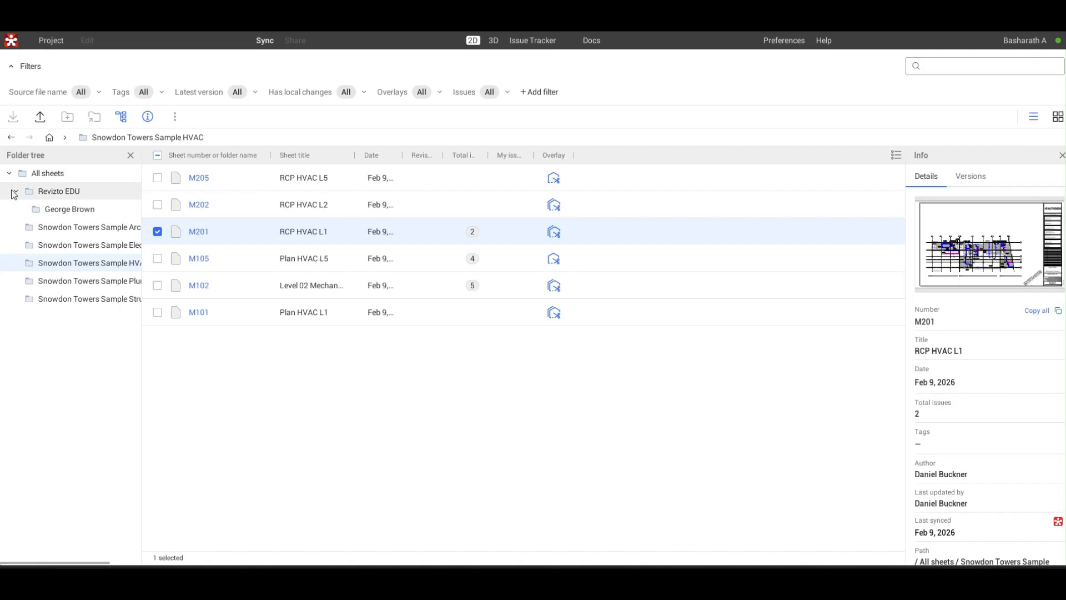
pyautogui.click(16, 192)
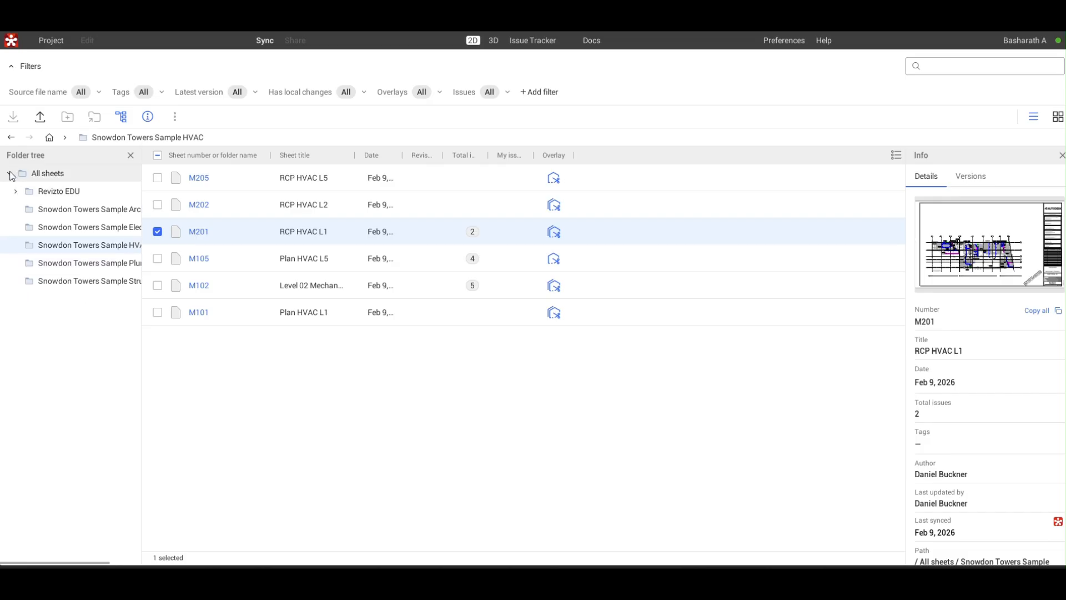
pyautogui.click(19, 195)
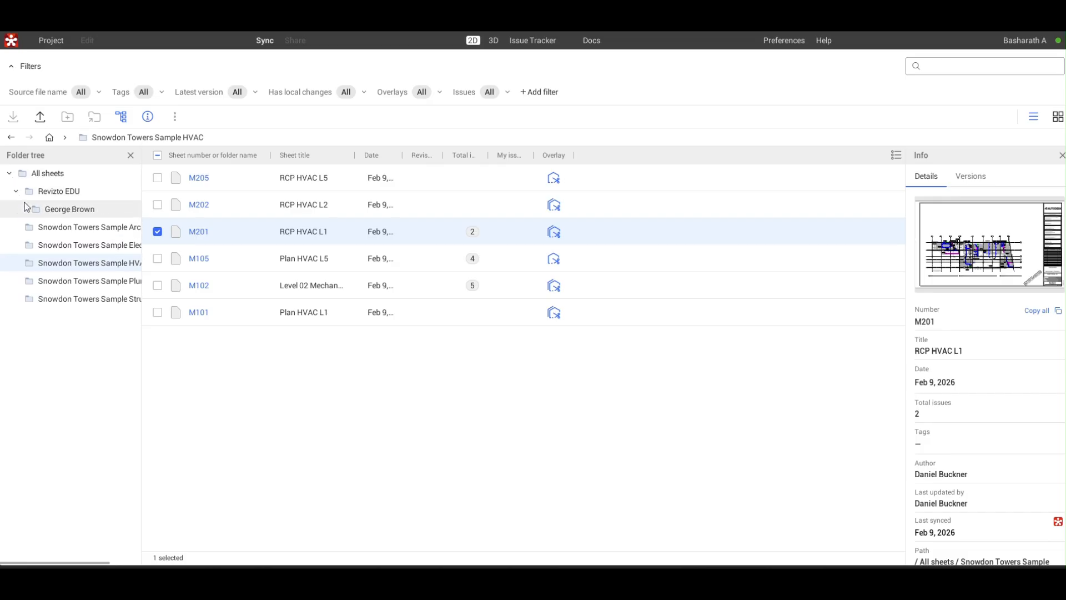
pyautogui.click(85, 299)
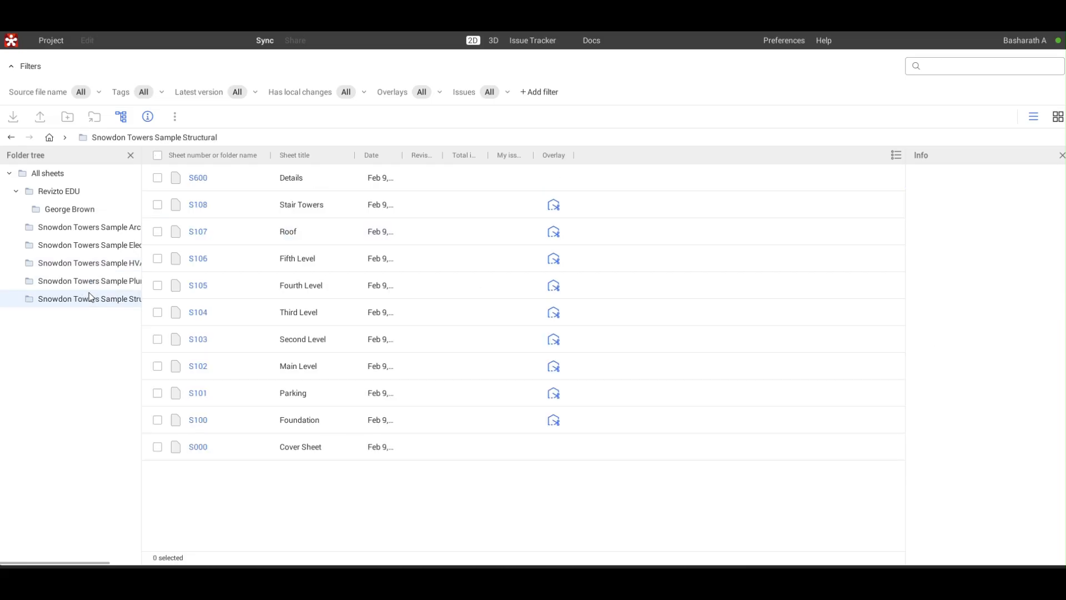
pyautogui.doubleClick(294, 425)
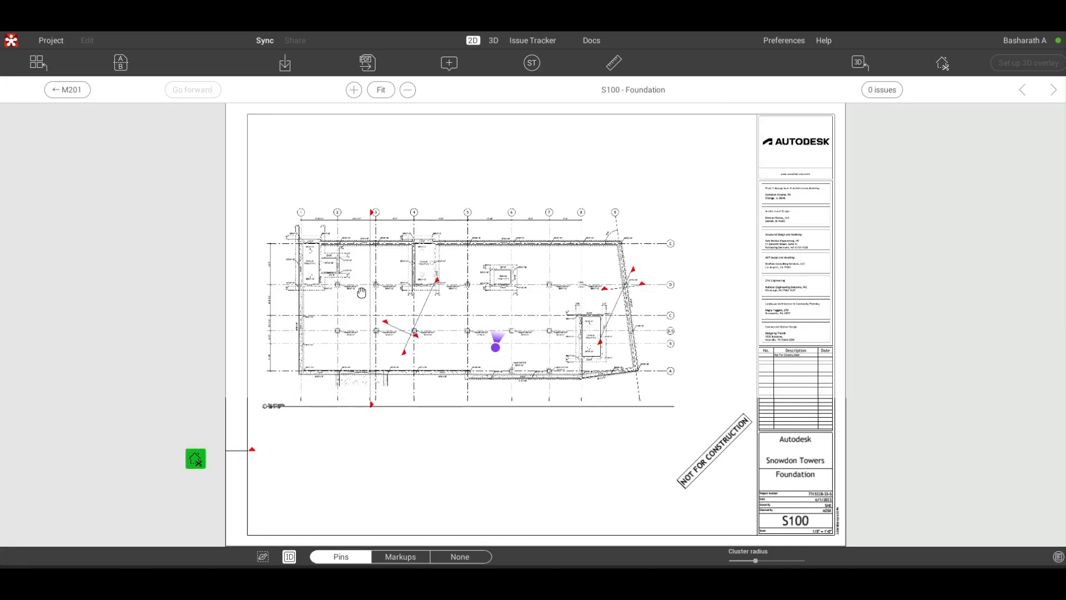
# - Examine the foundation plan's walls, pile caps, grid lines and title block, and return to the sheet list
pyautogui.scroll(5, 372, 285)
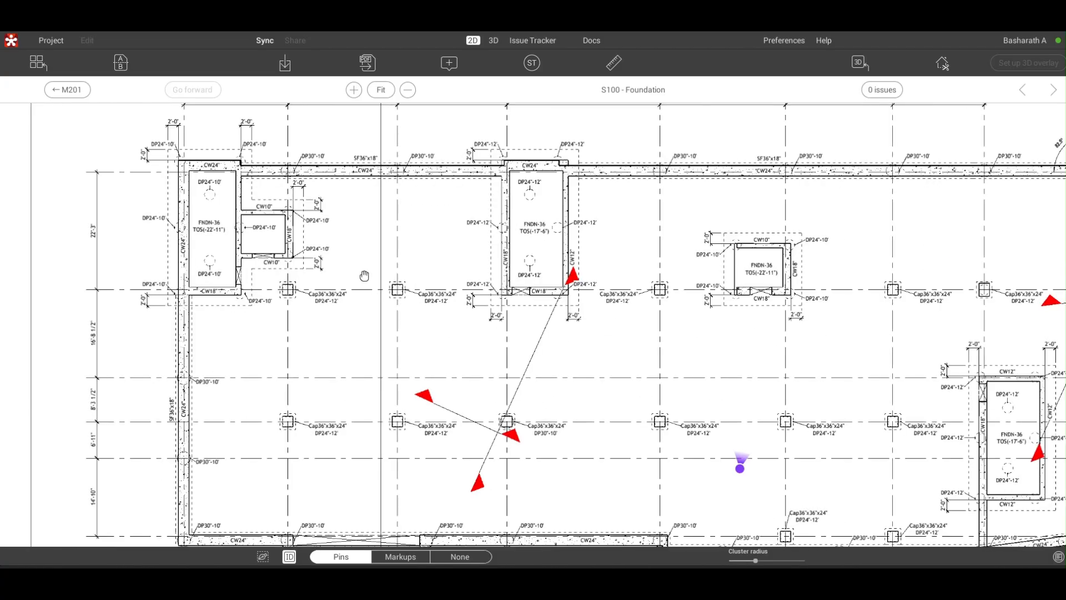
pyautogui.moveTo(347, 275); pyautogui.dragTo(296, 269)
pyautogui.scroll(-6, 296, 269)
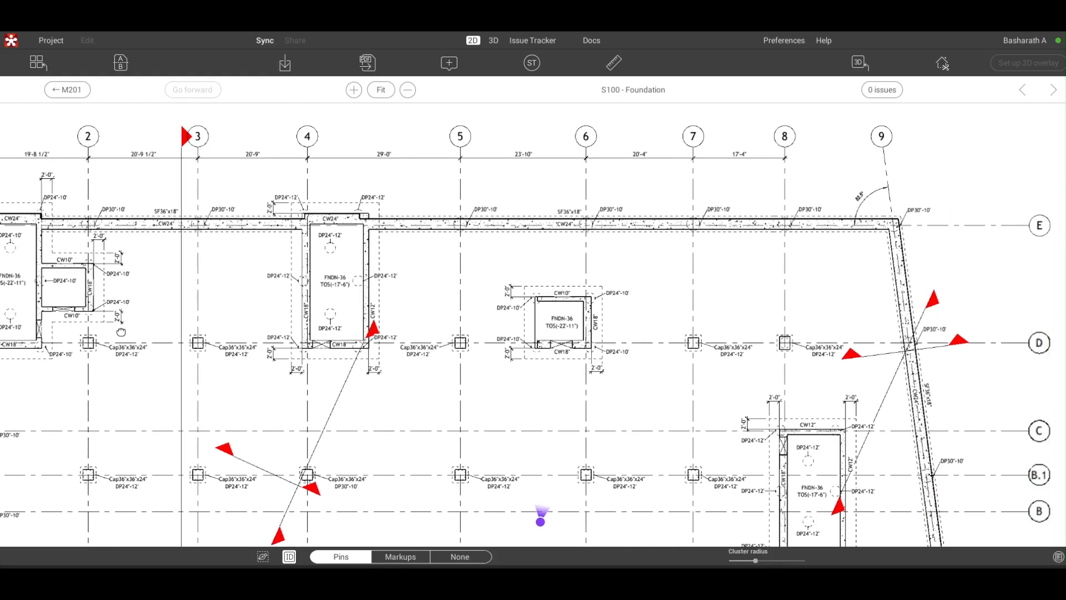
pyautogui.scroll(-2, 500, 302)
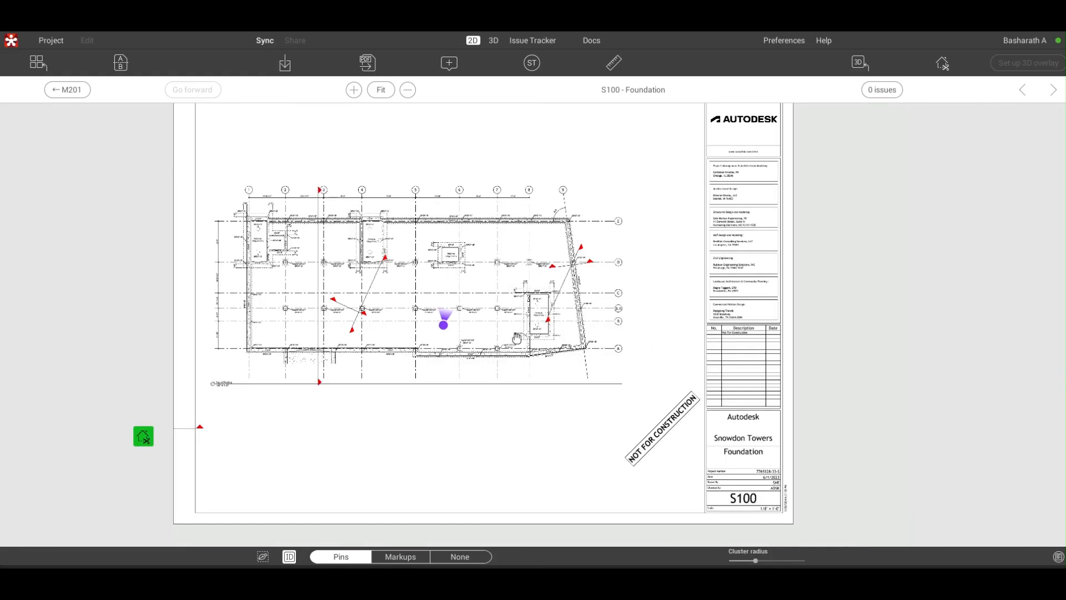
pyautogui.moveTo(517, 320); pyautogui.dragTo(490, 265)
pyautogui.scroll(2, 566, 333)
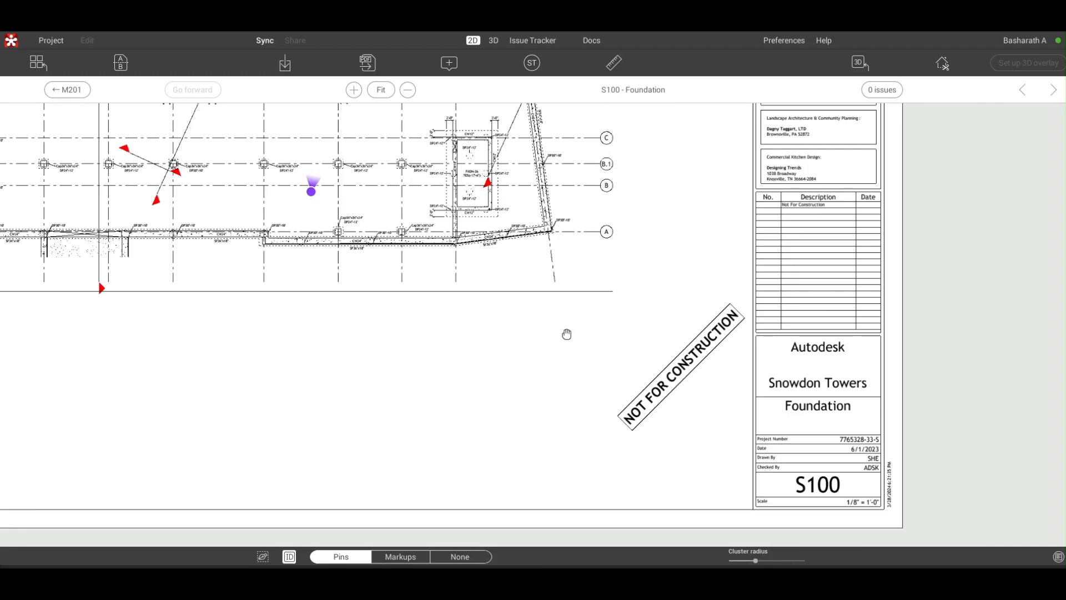
pyautogui.scroll(-2, 566, 333)
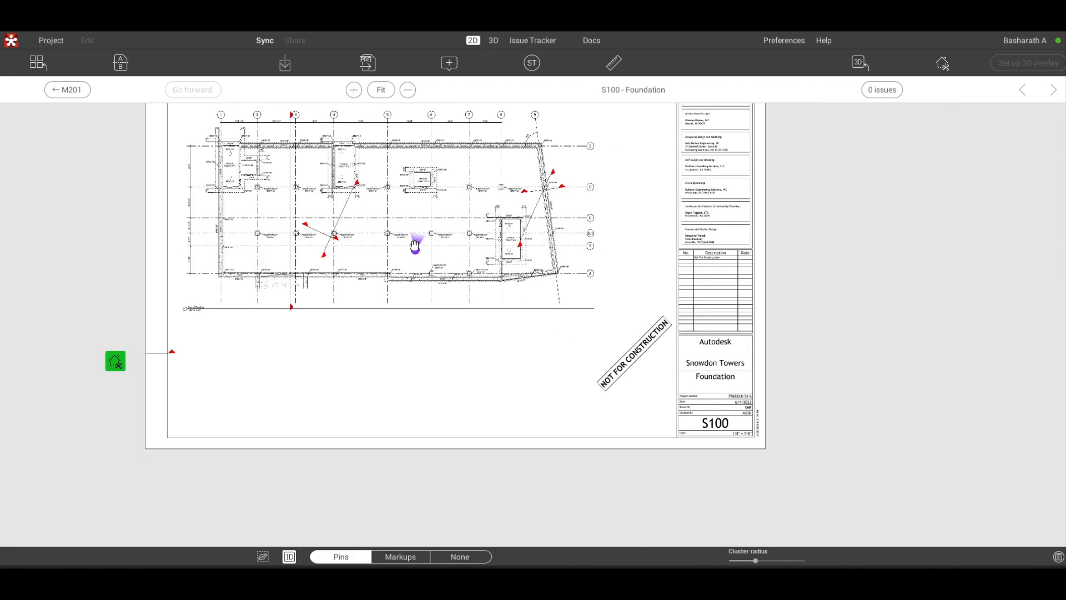
pyautogui.scroll(1, 415, 250)
pyautogui.scroll(3, 415, 250)
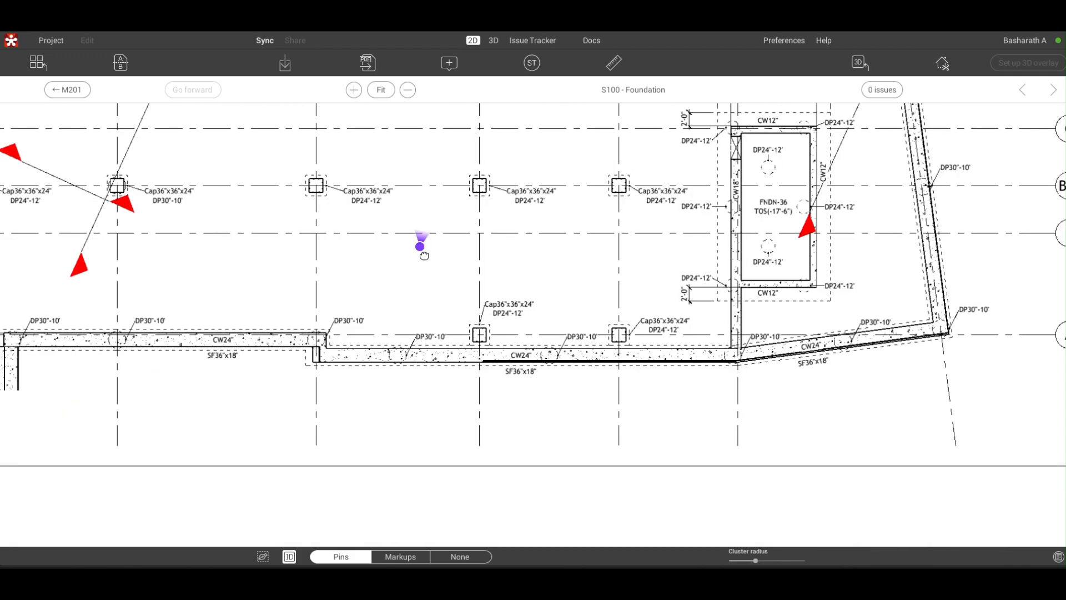
pyautogui.moveTo(421, 244); pyautogui.dragTo(513, 335)
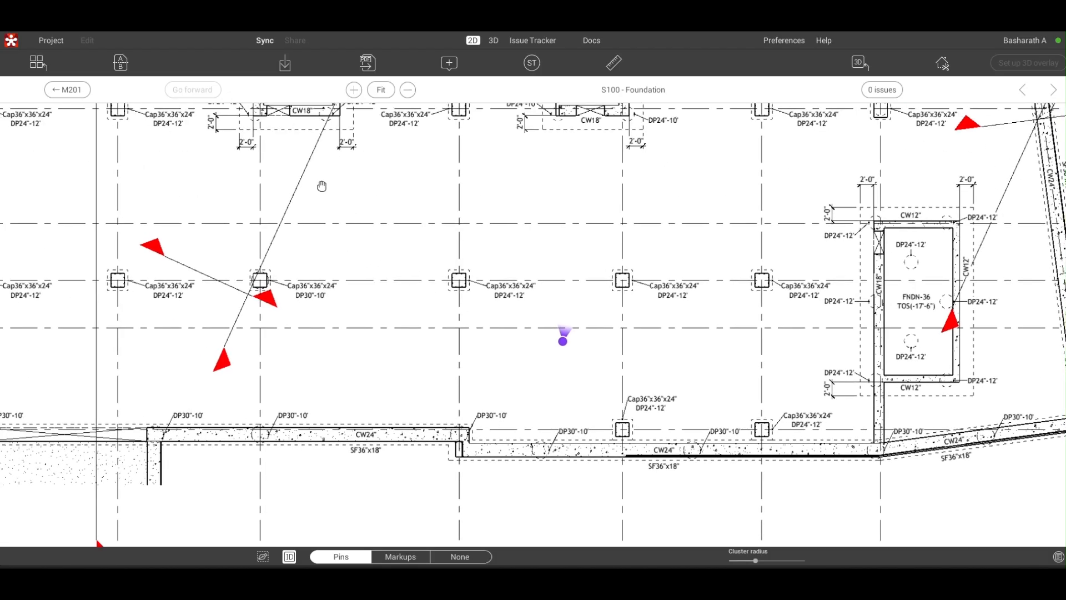
pyautogui.click(42, 63)
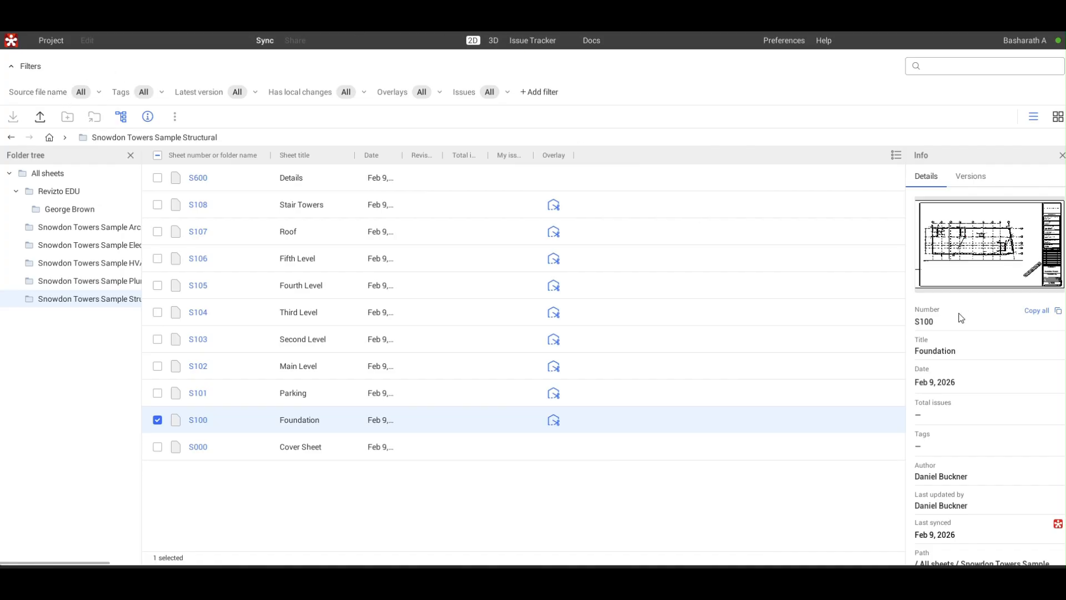
# - Return to the 3D model and open its Map view on the Snowdon Towers building's current level
pyautogui.scroll(-2, 959, 342)
pyautogui.scroll(2, 966, 338)
pyautogui.click(488, 42)
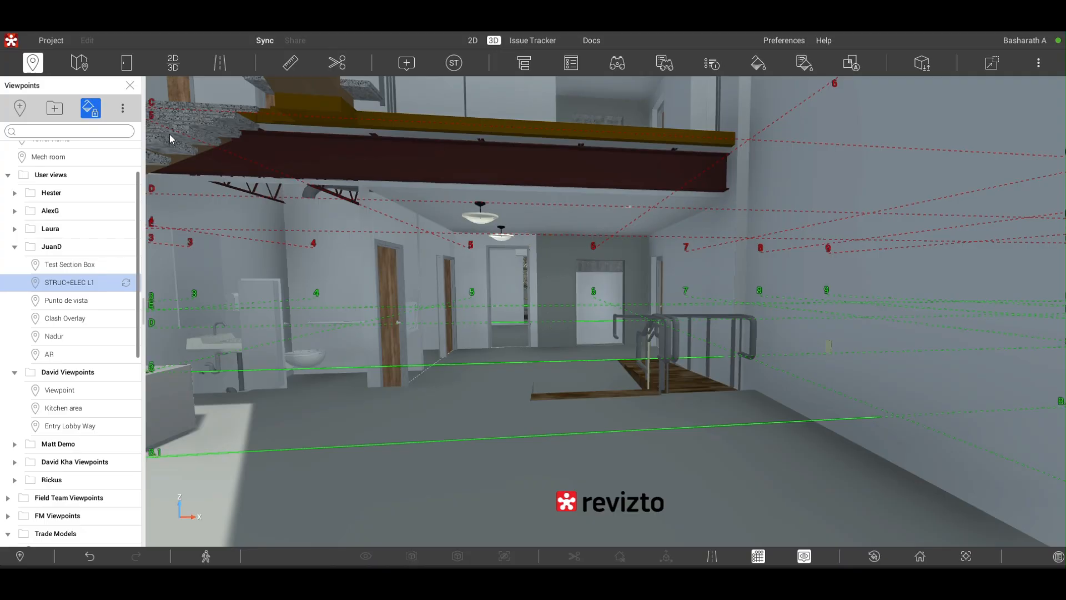
pyautogui.click(78, 62)
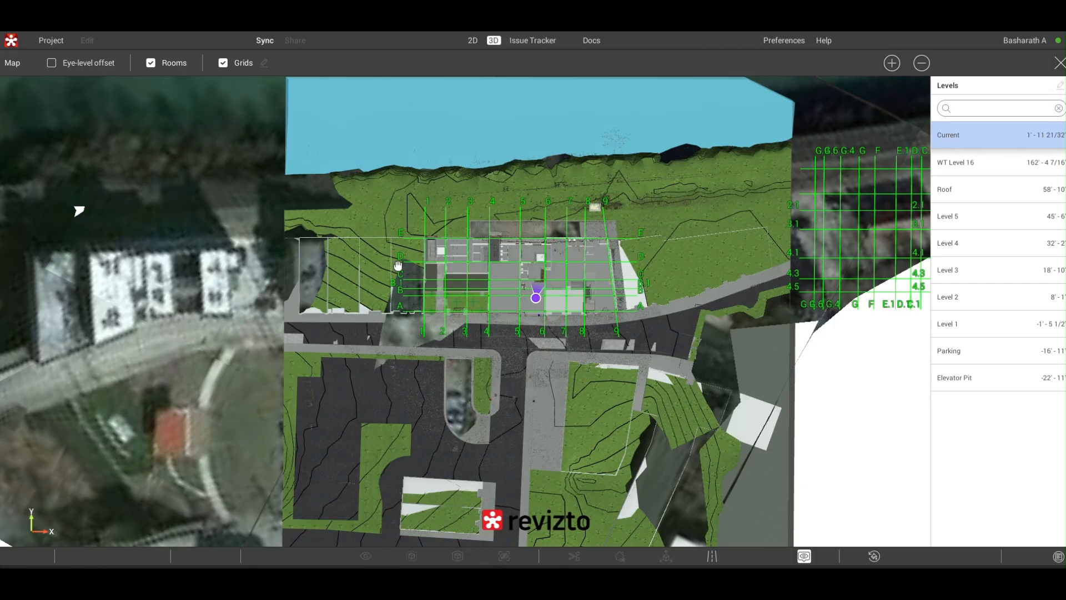
pyautogui.scroll(3, 537, 272)
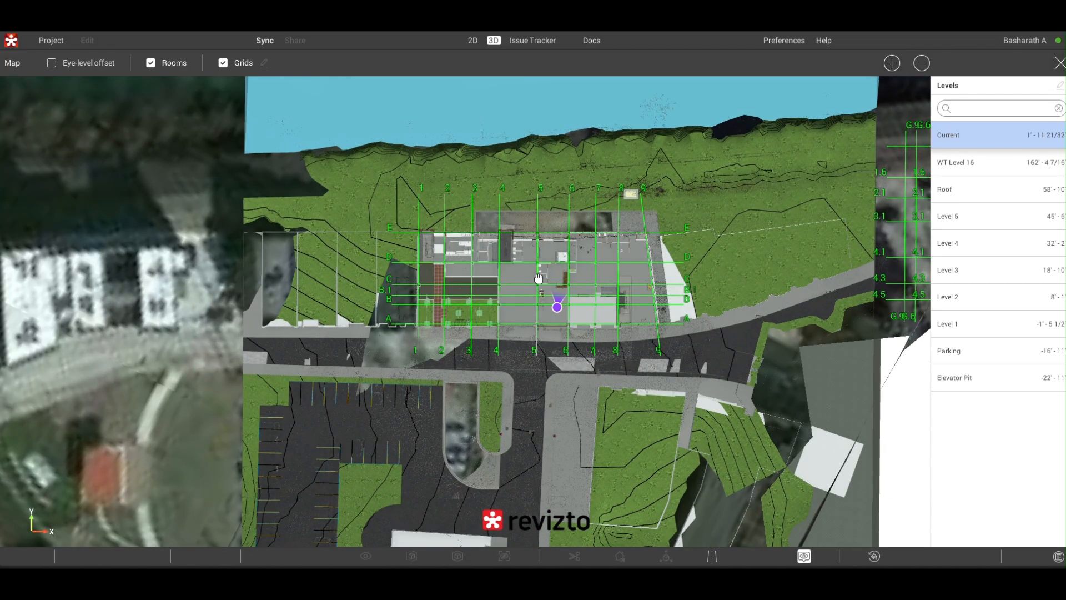
pyautogui.scroll(5, 537, 278)
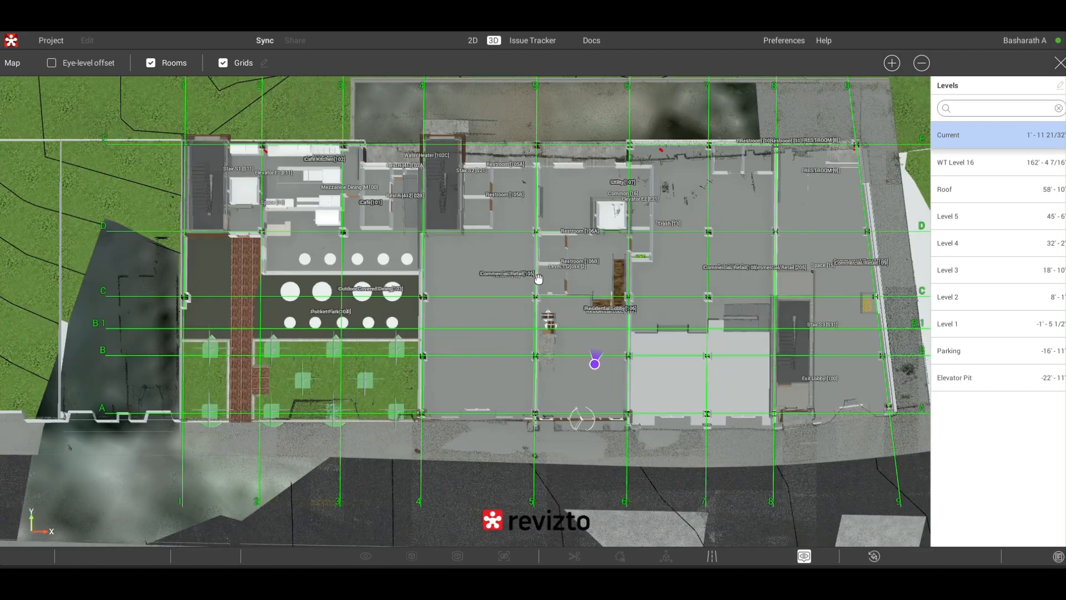
pyautogui.scroll(2, 538, 277)
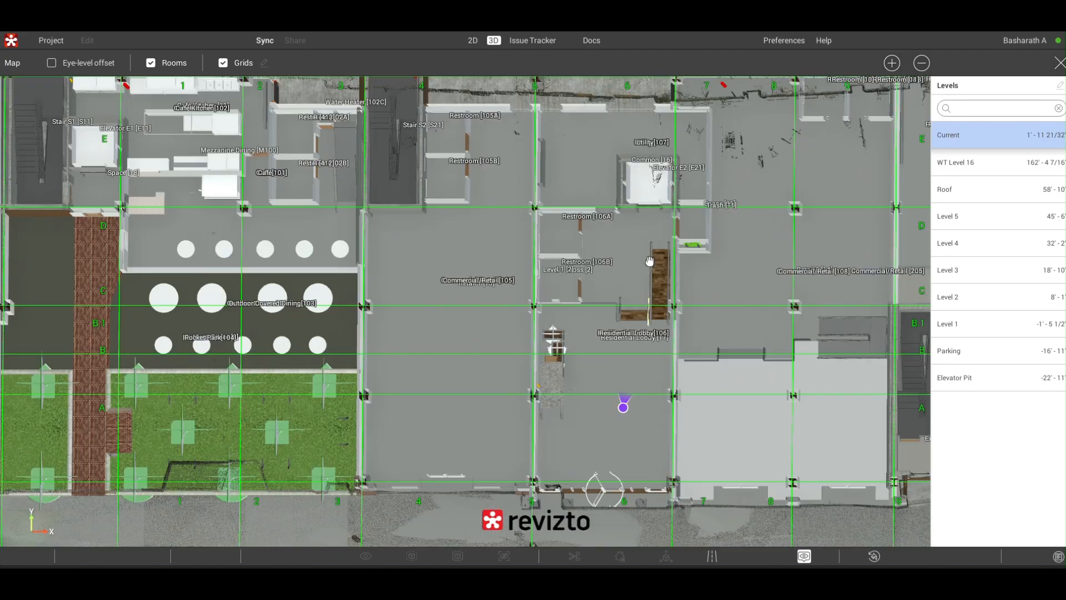
# - View the Level 4, Level 5 and Level 2 floor maps in turn
pyautogui.click(964, 249)
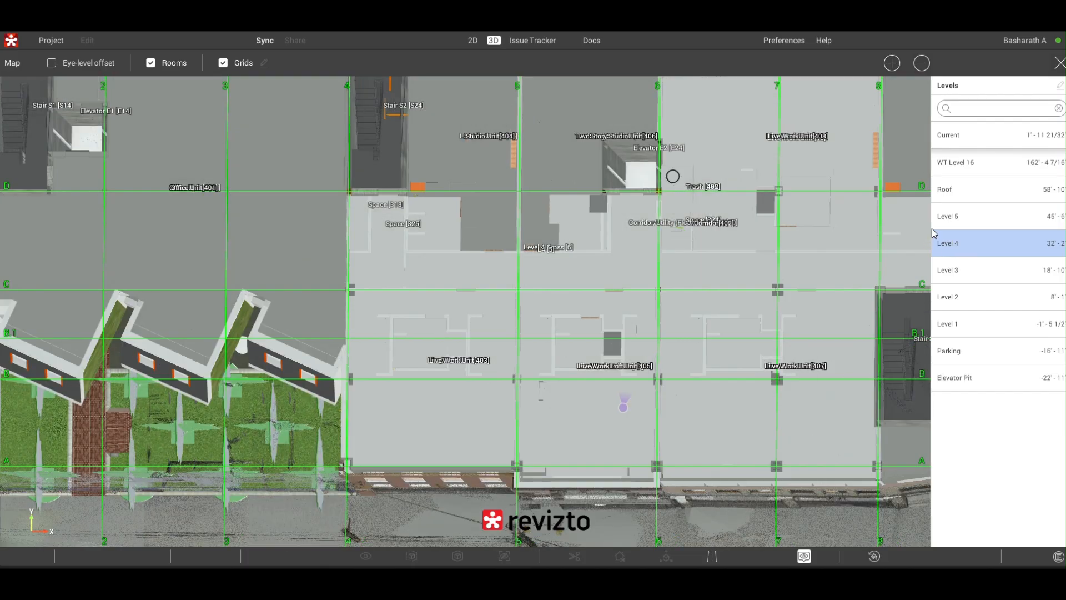
pyautogui.click(949, 216)
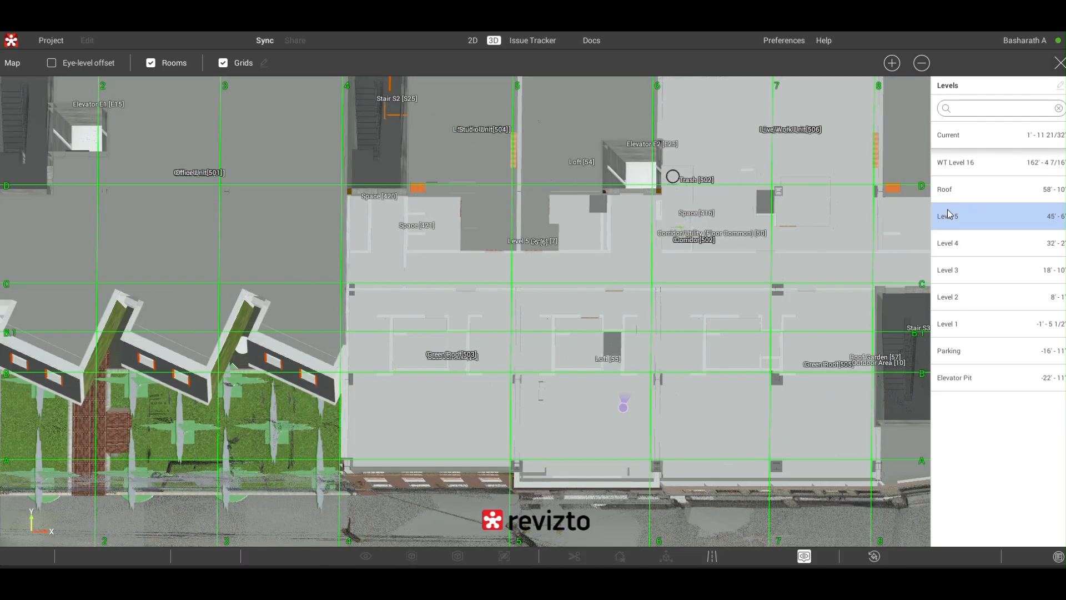
pyautogui.click(959, 299)
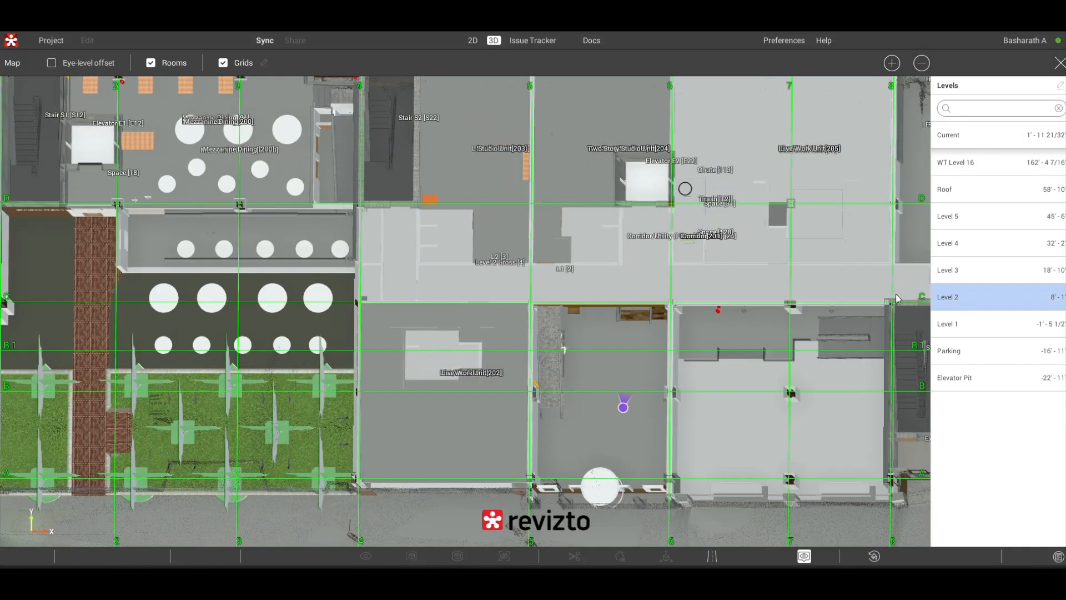
pyautogui.scroll(-3, 578, 264)
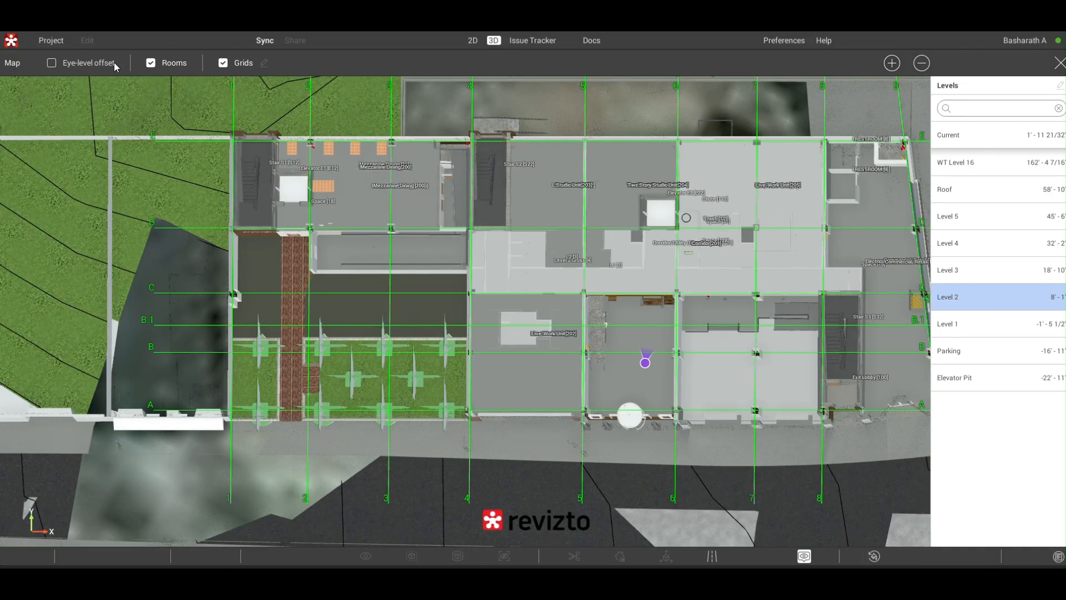
# - Hide the grids on the Level 2 map and toggle the room labels off and back on
pyautogui.click(225, 63)
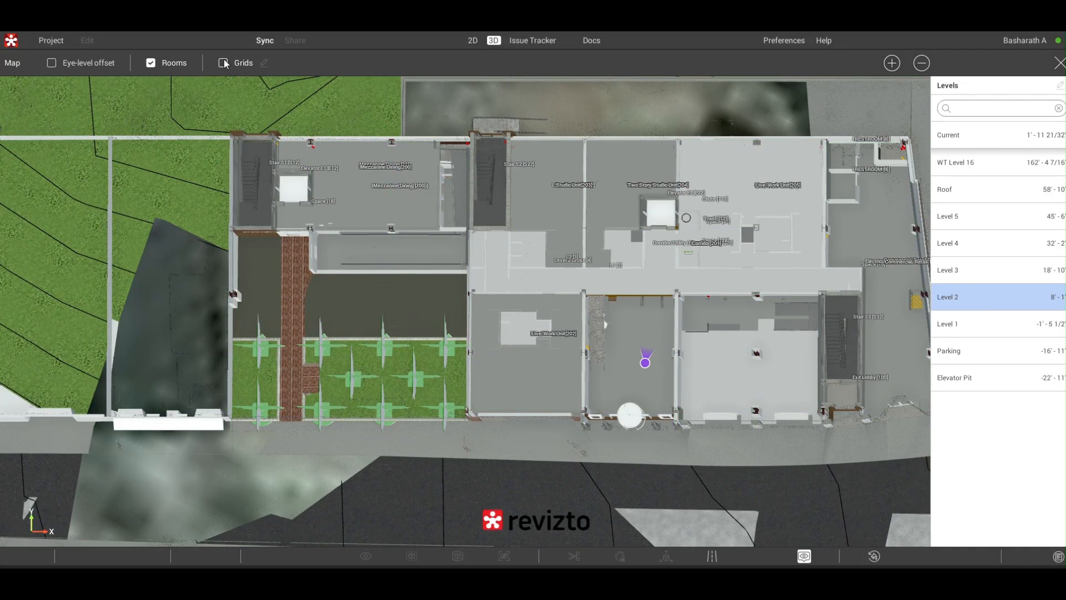
pyautogui.click(152, 62)
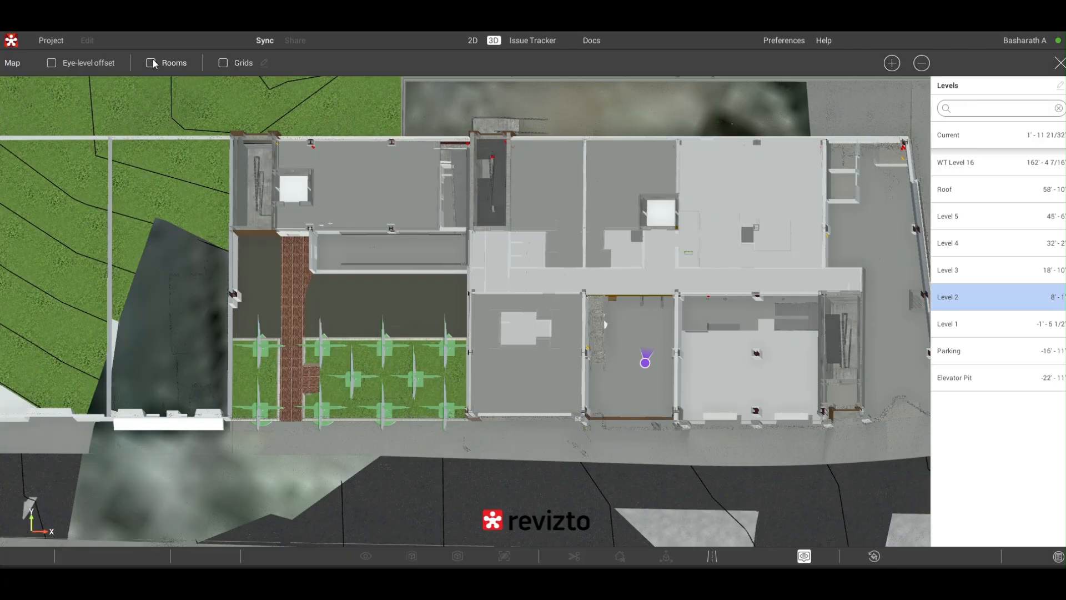
pyautogui.click(152, 63)
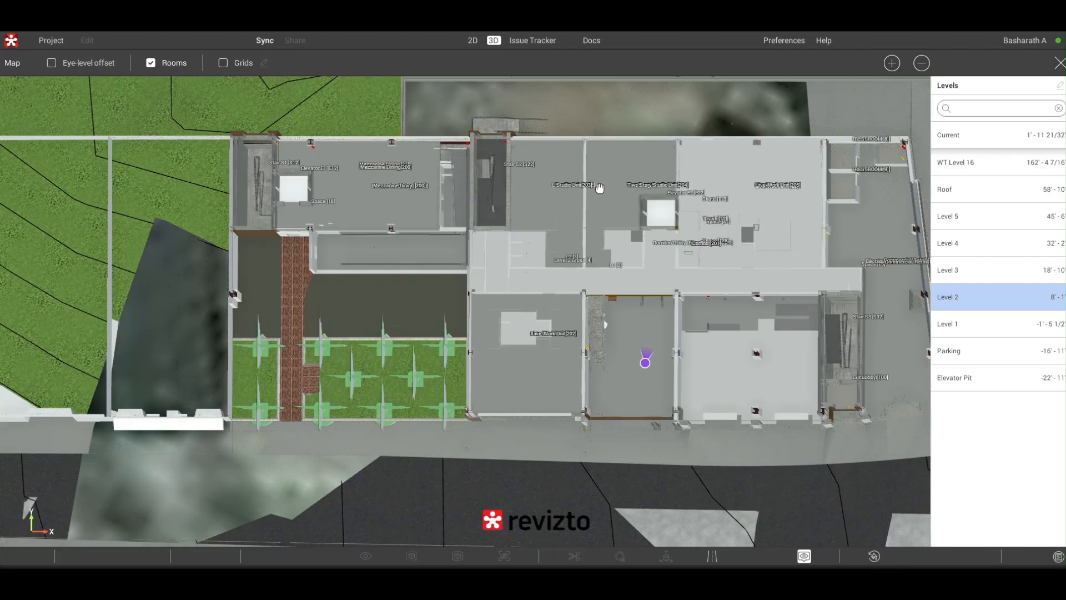
pyautogui.scroll(2, 602, 186)
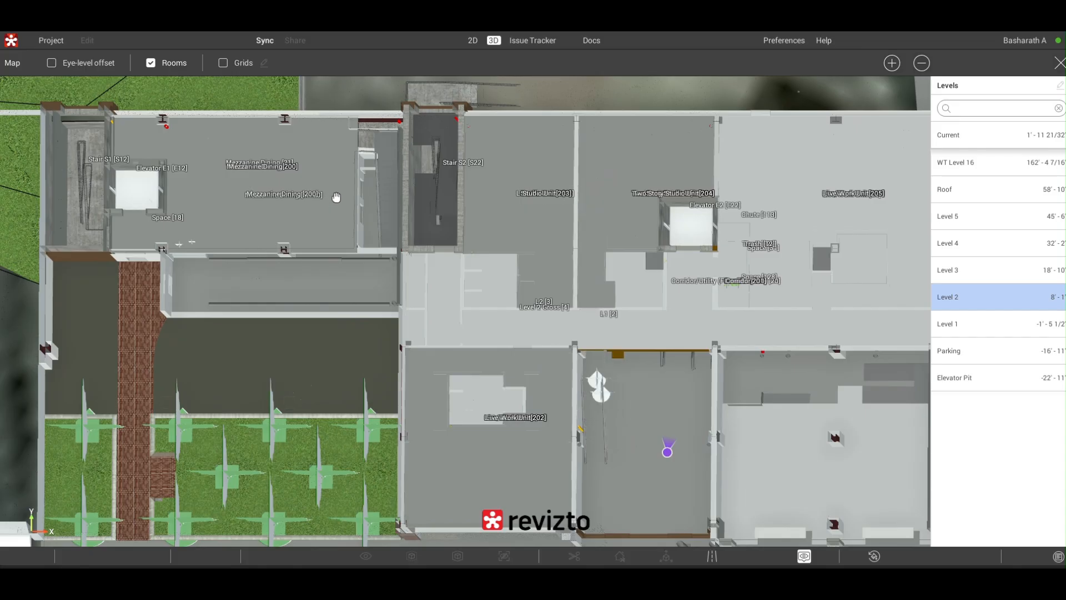
pyautogui.moveTo(401, 175); pyautogui.dragTo(423, 165)
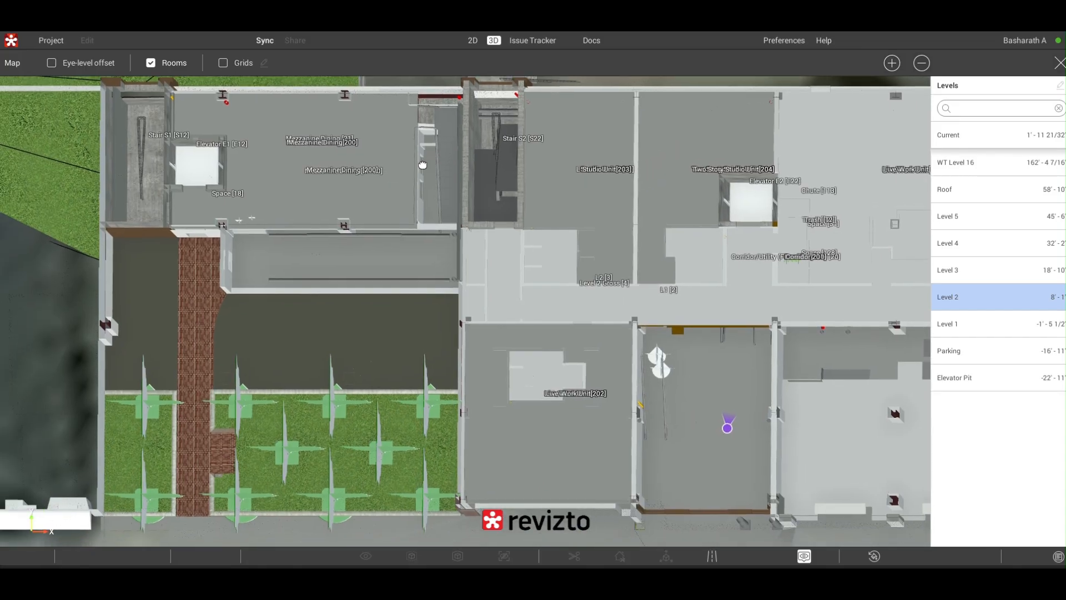
# - View the Parking level map, followed by the Roof level map with its bandstand and roof gardens
pyautogui.click(948, 351)
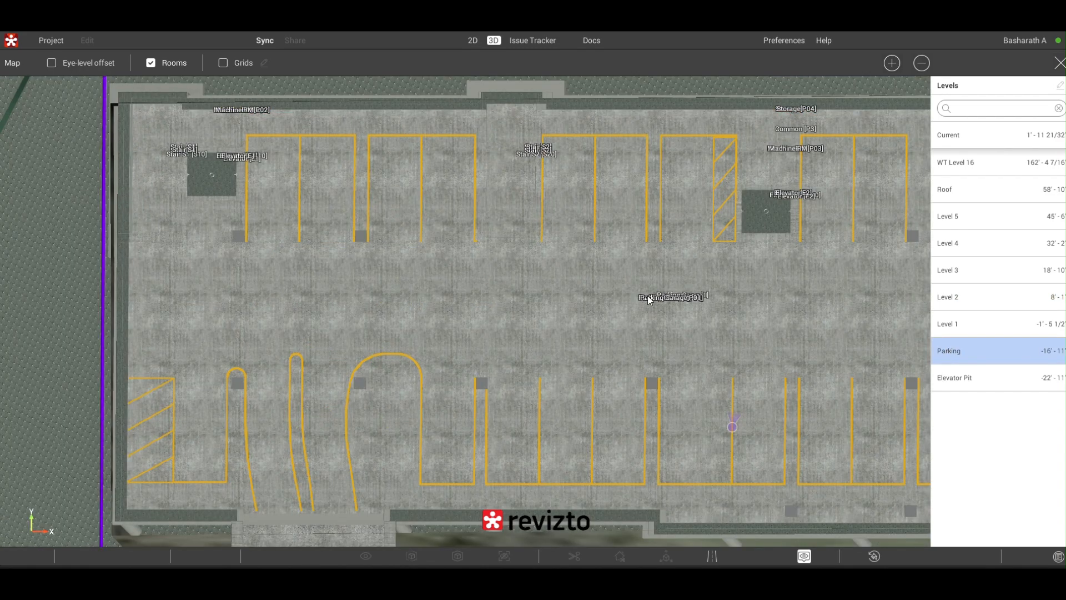
pyautogui.scroll(-3, 648, 300)
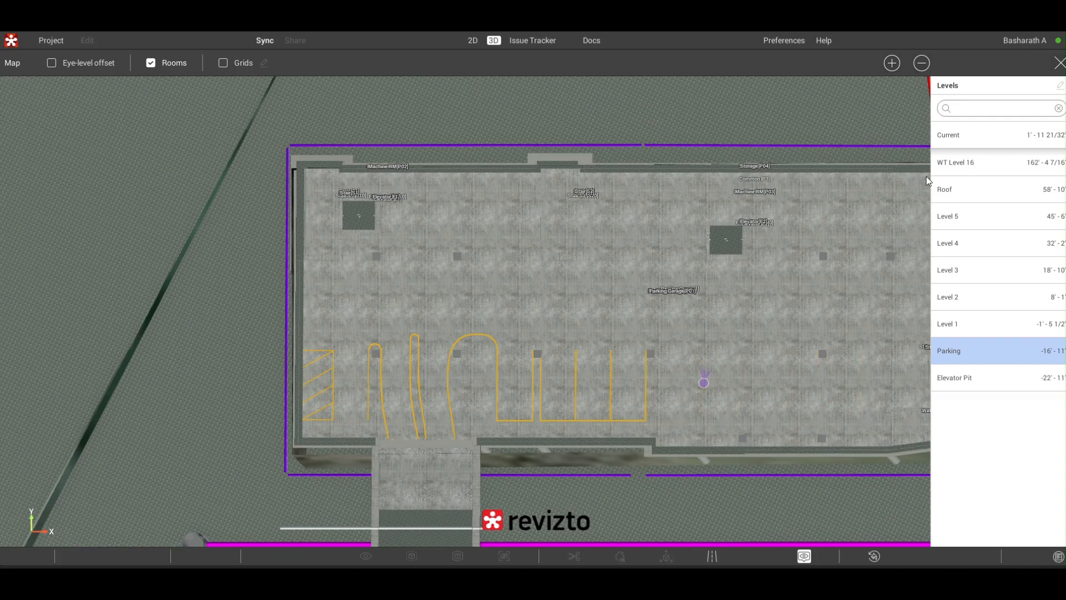
pyautogui.click(966, 193)
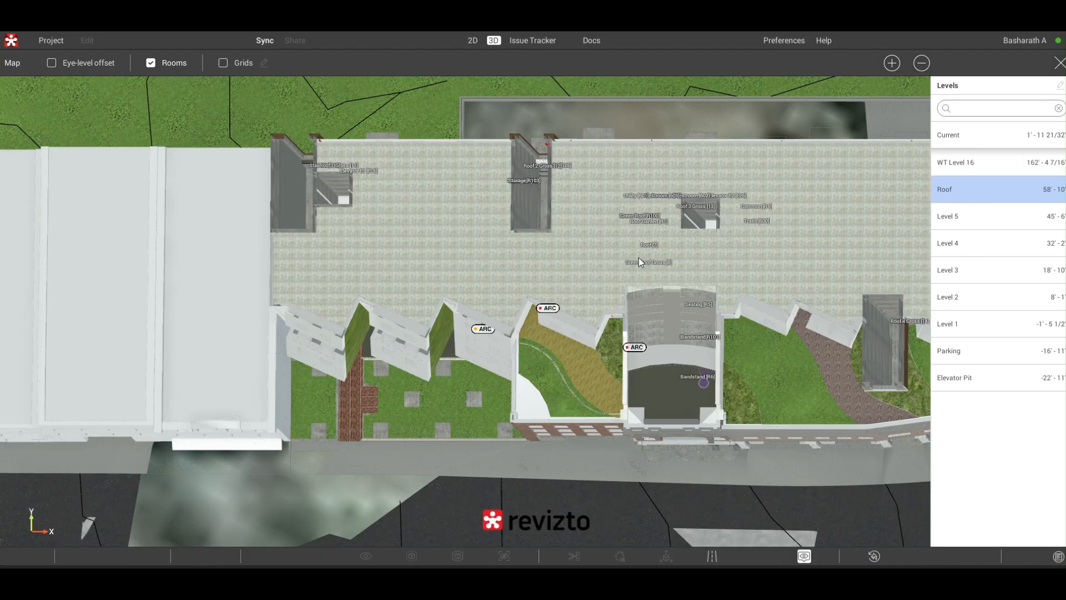
pyautogui.moveTo(607, 250); pyautogui.dragTo(517, 228)
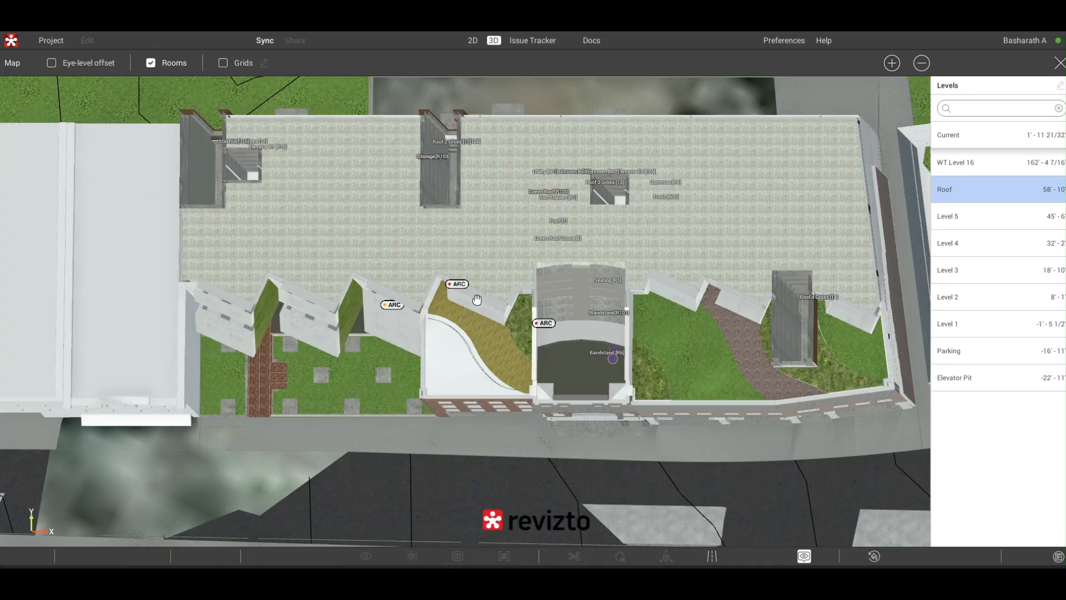
pyautogui.scroll(2, 477, 300)
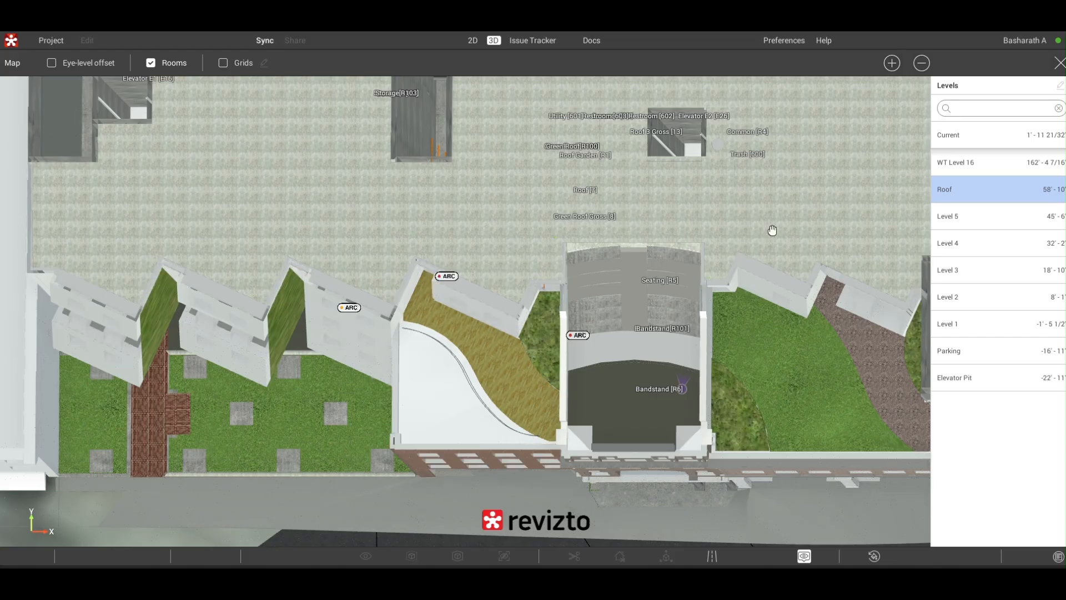
# - View the entire Elevator Pit level on the map and close the Map view
pyautogui.click(972, 378)
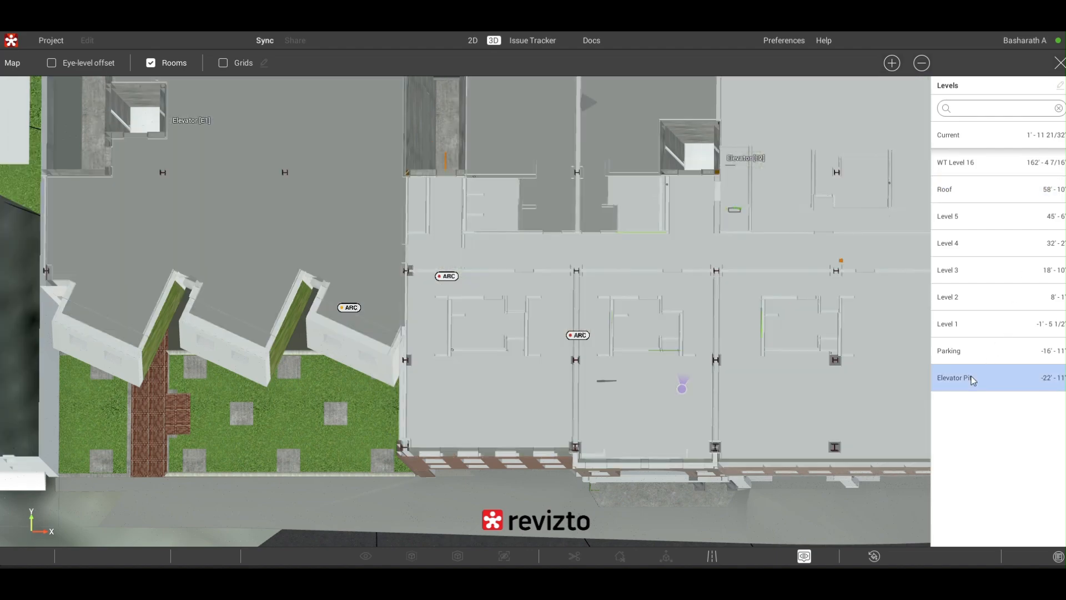
pyautogui.scroll(-5, 767, 354)
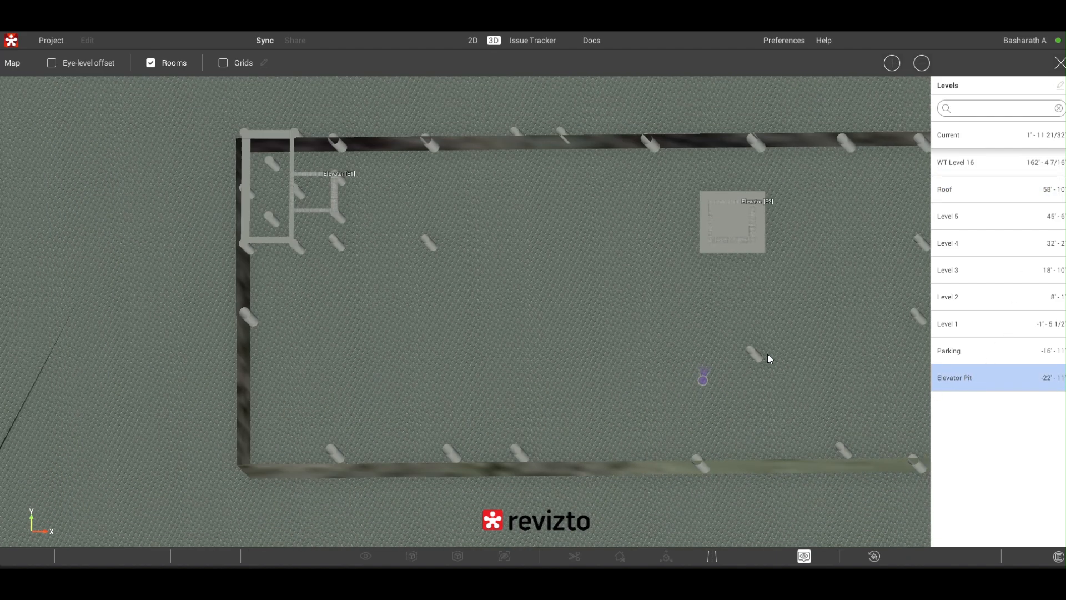
pyautogui.moveTo(692, 308); pyautogui.dragTo(525, 266)
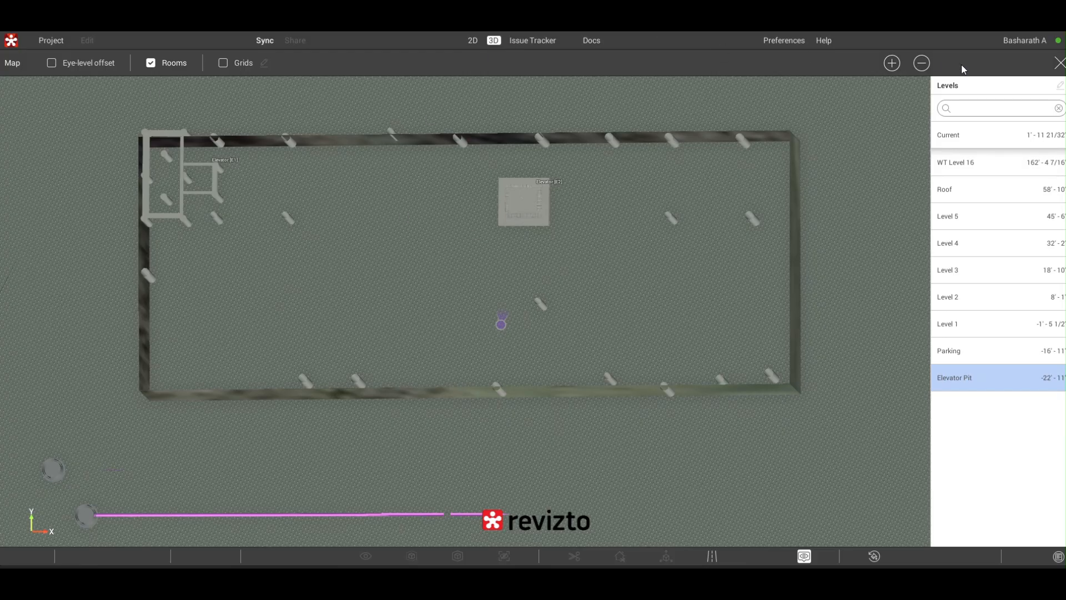
pyautogui.click(1059, 62)
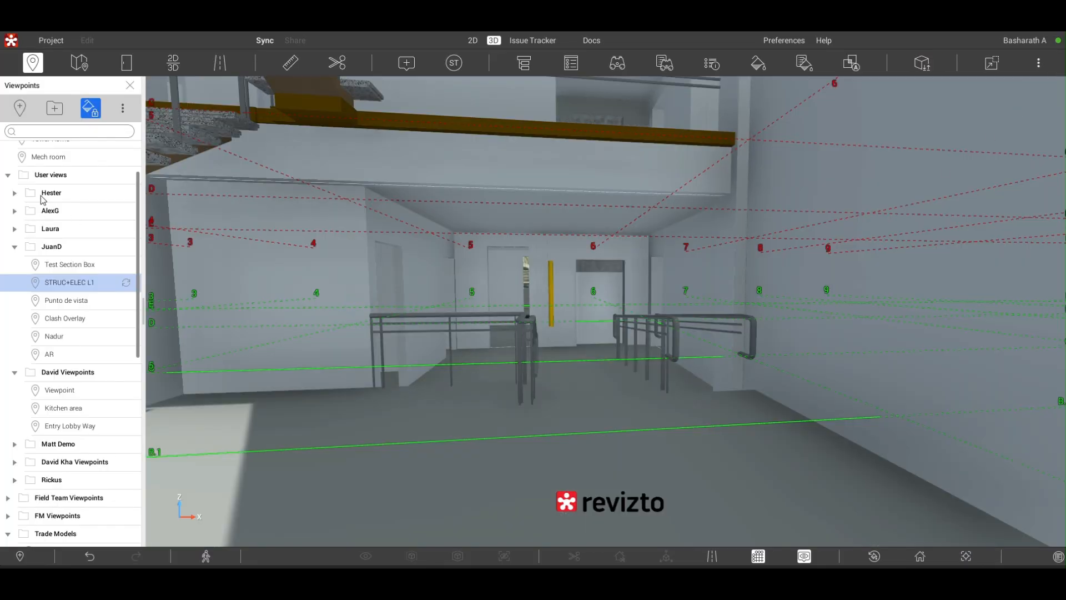
# - Go to the Snowdon model viewpoint and fly around to the building's rear facade
pyautogui.scroll(1, 44, 199)
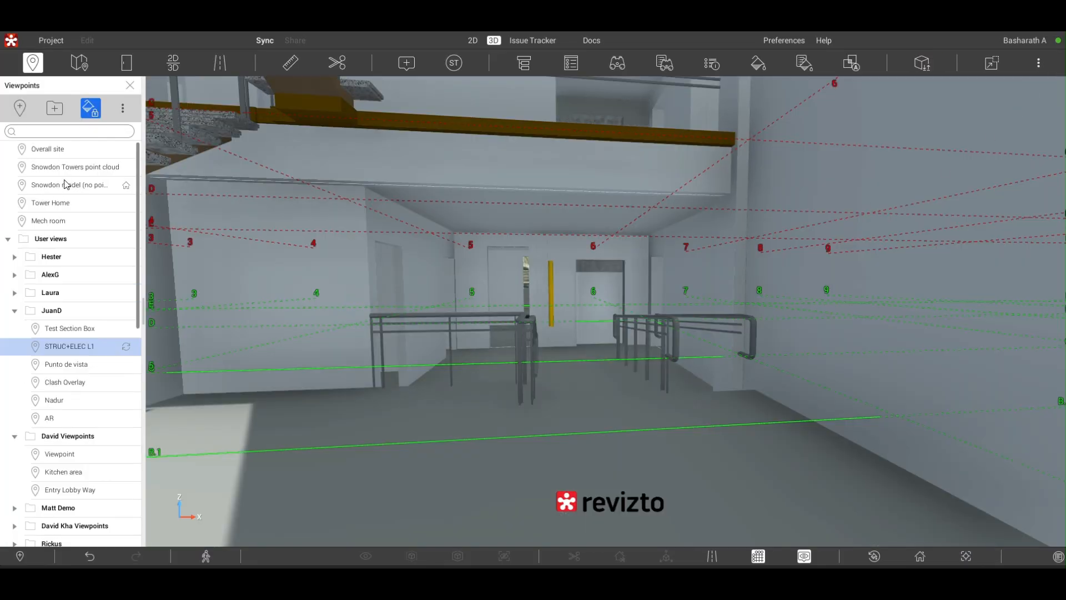
pyautogui.click(65, 185)
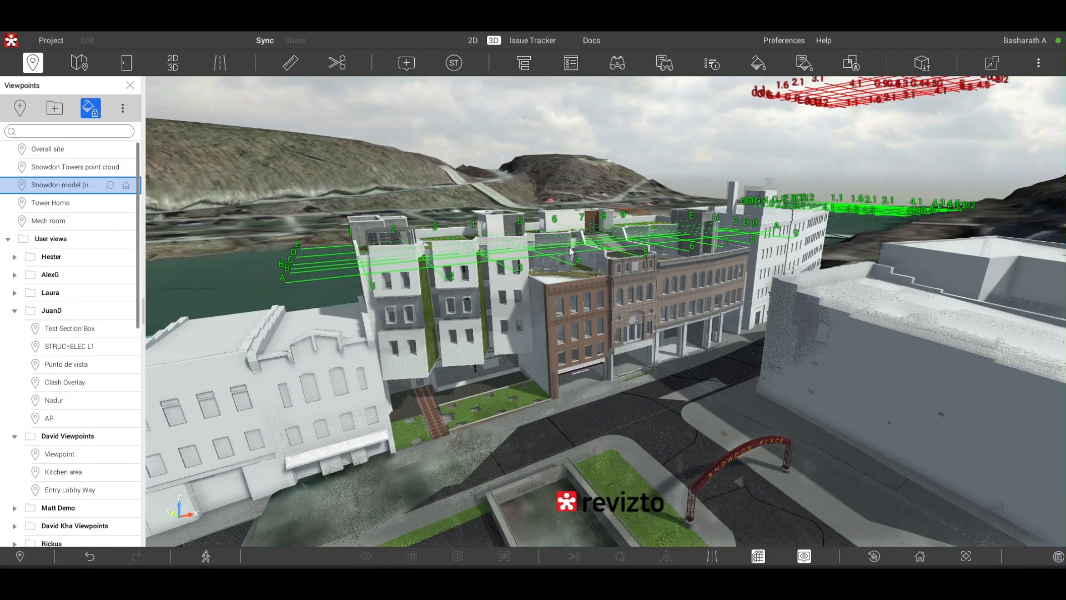
pyautogui.moveTo(571, 248); pyautogui.dragTo(603, 222)
pyautogui.press('w')
pyautogui.press('w')
pyautogui.press('w')
pyautogui.press('w')
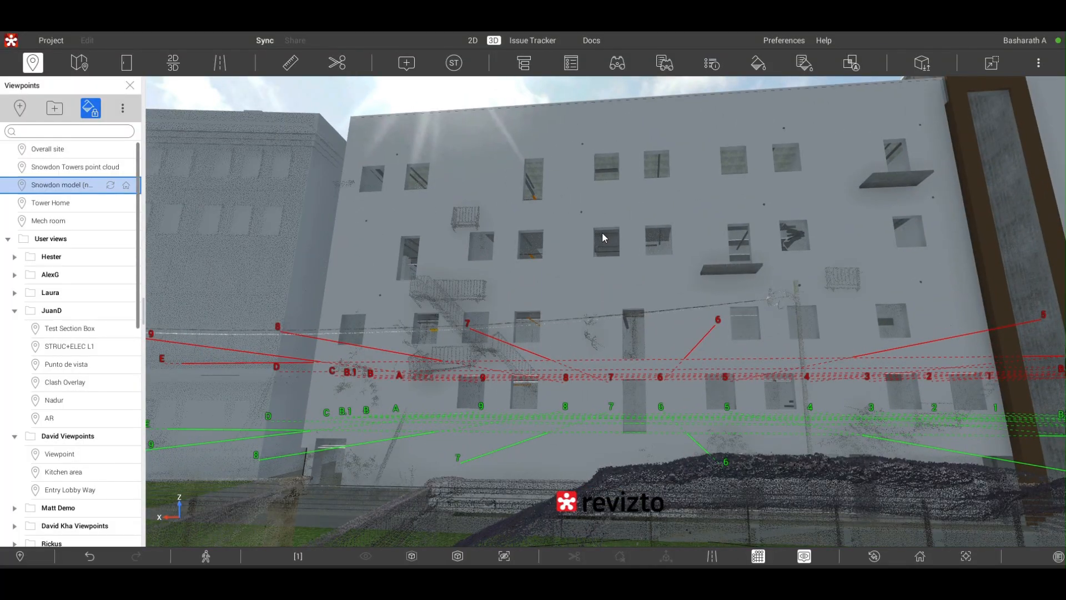
# - Select the building's rear exterior wall and examine its windows, balconies and fire escape stairs
pyautogui.click(460, 223)
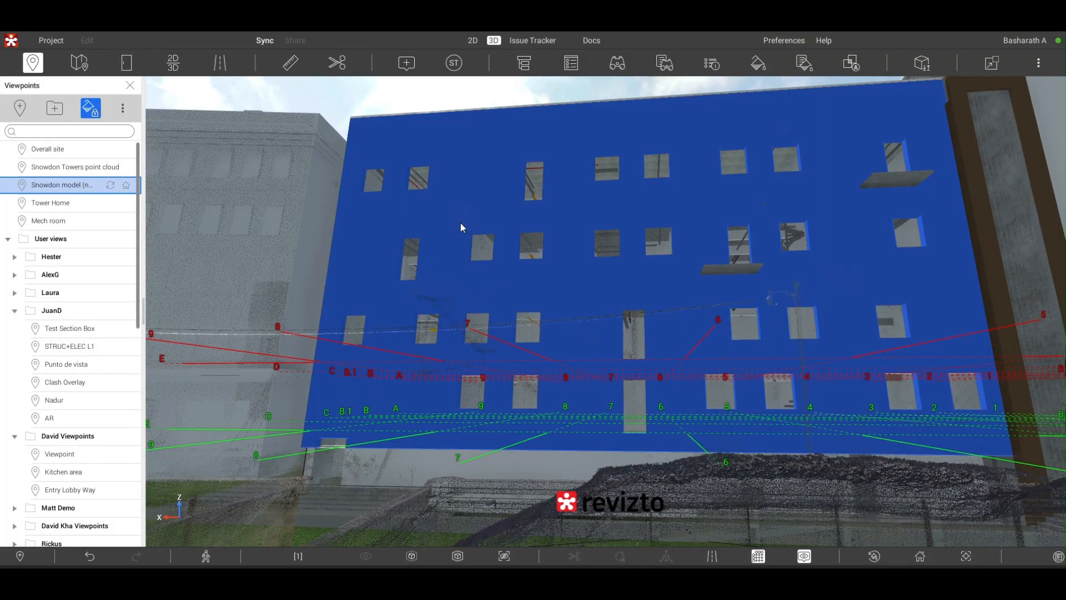
pyautogui.scroll(5, 460, 225)
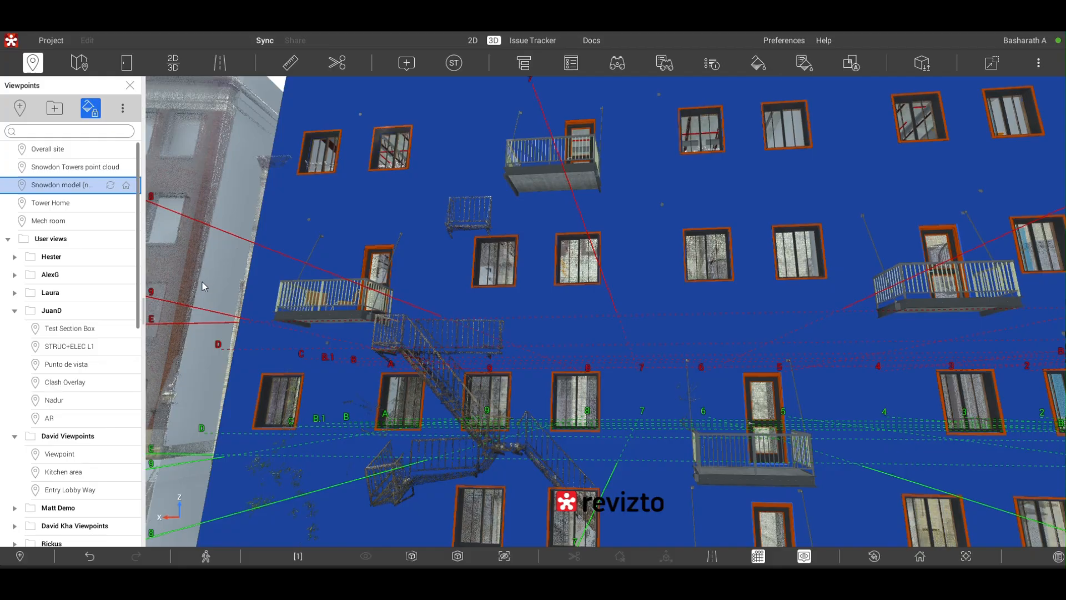
pyautogui.scroll(-2, 220, 289)
pyautogui.scroll(-1, 210, 278)
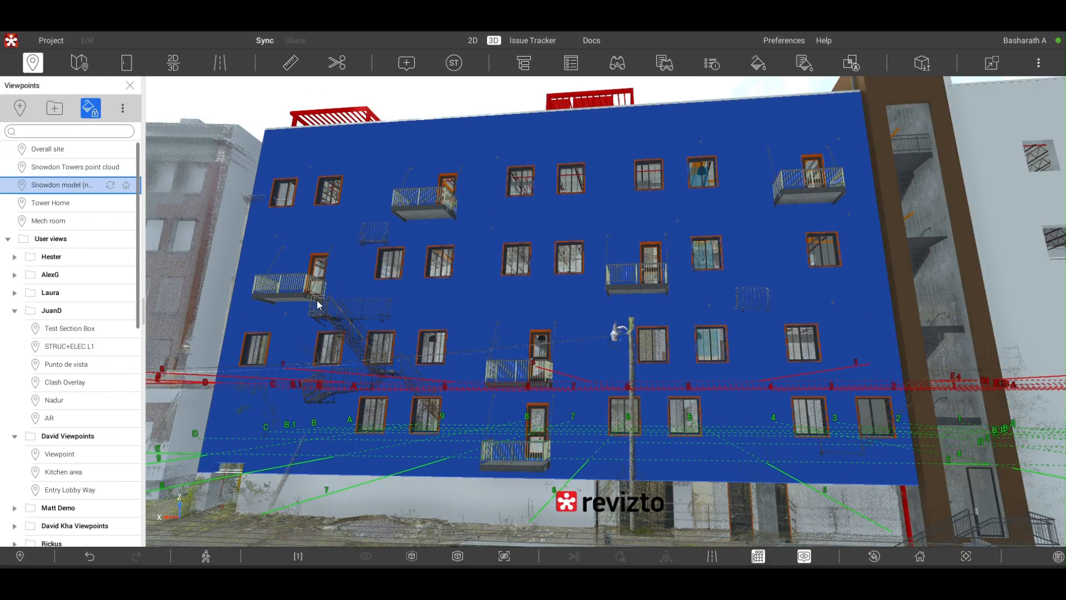
pyautogui.scroll(-2, 202, 206)
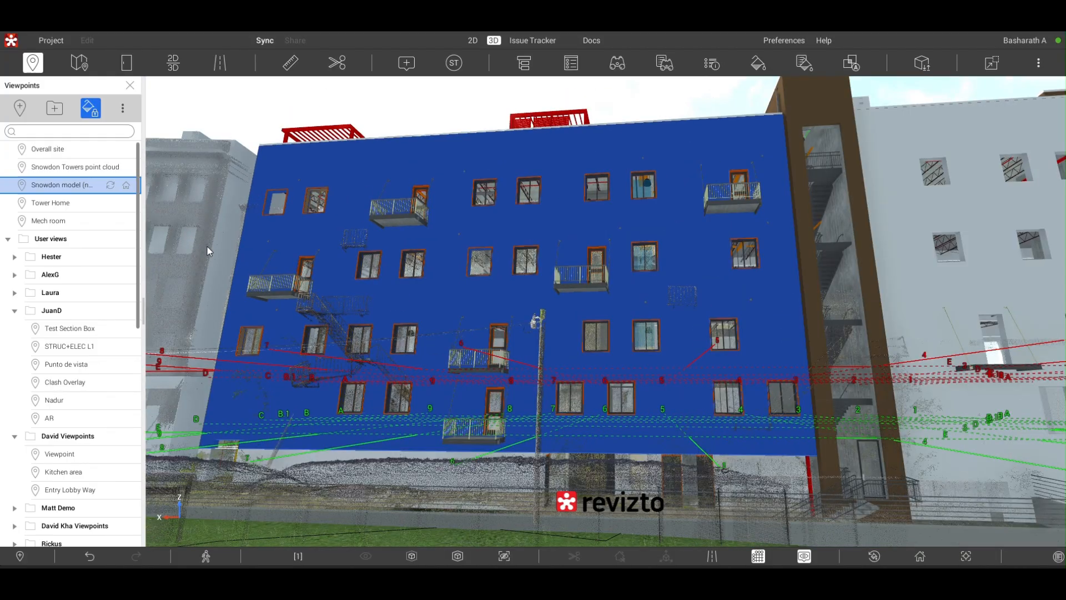
# - Select the point cloud on the rear facade, followed by an upper balcony's support rod and its floor frame
pyautogui.click(304, 303)
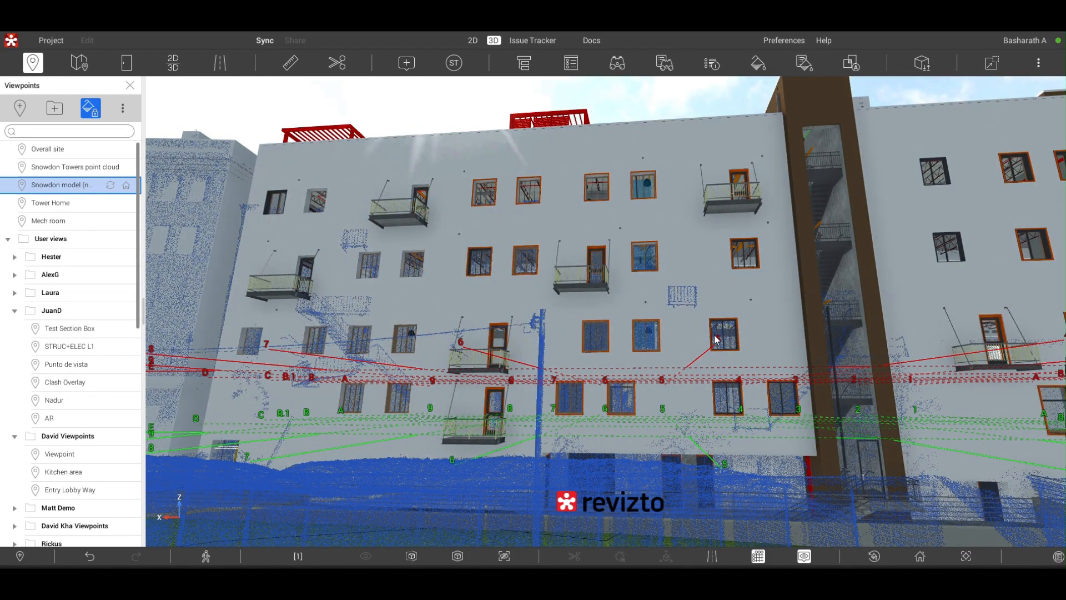
pyautogui.scroll(5, 715, 340)
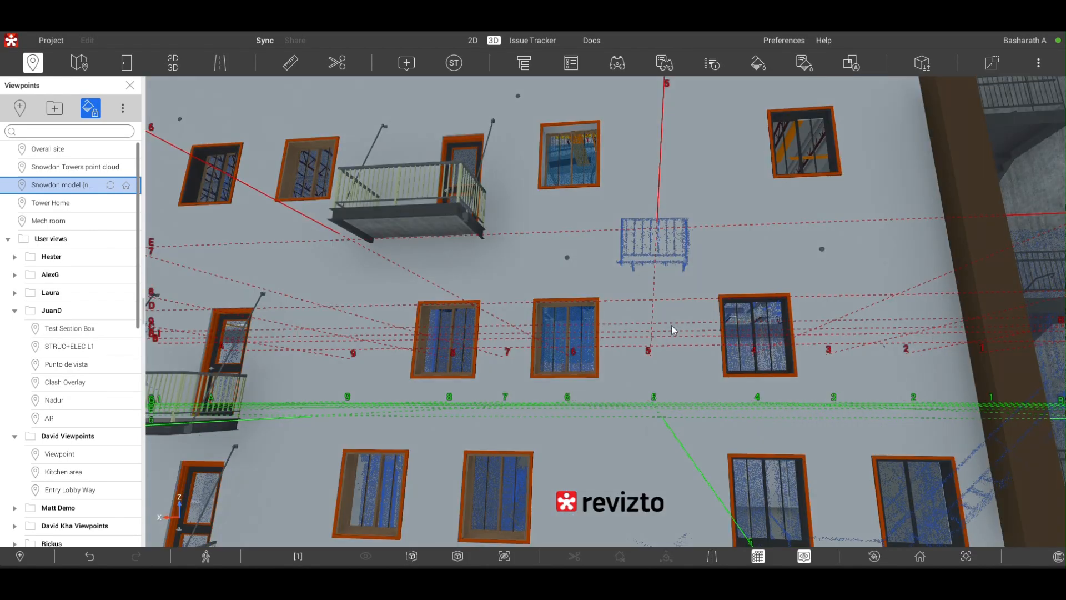
pyautogui.click(455, 214)
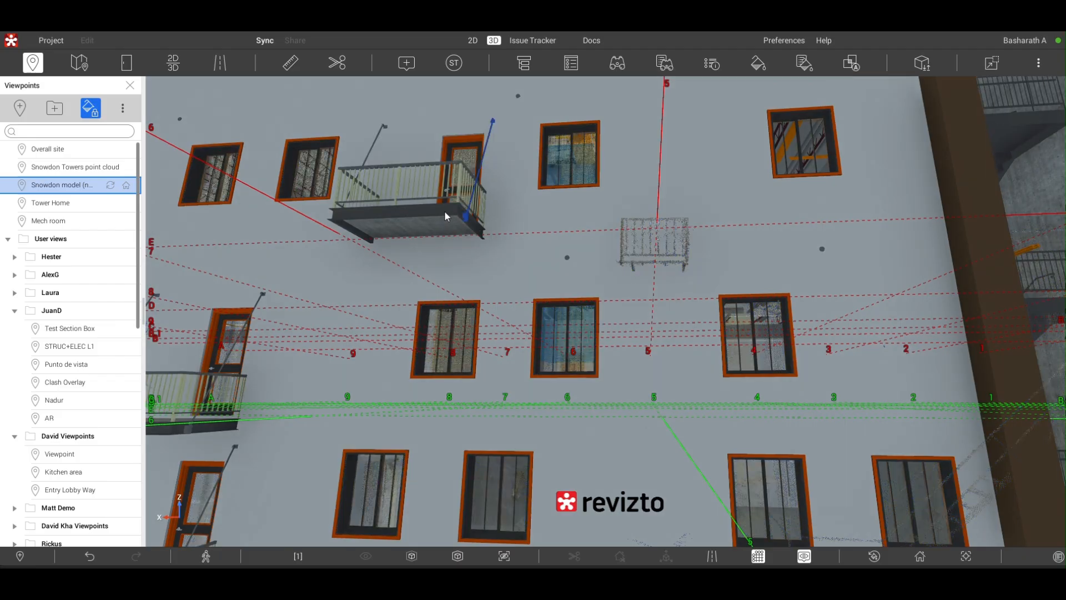
pyautogui.click(446, 214)
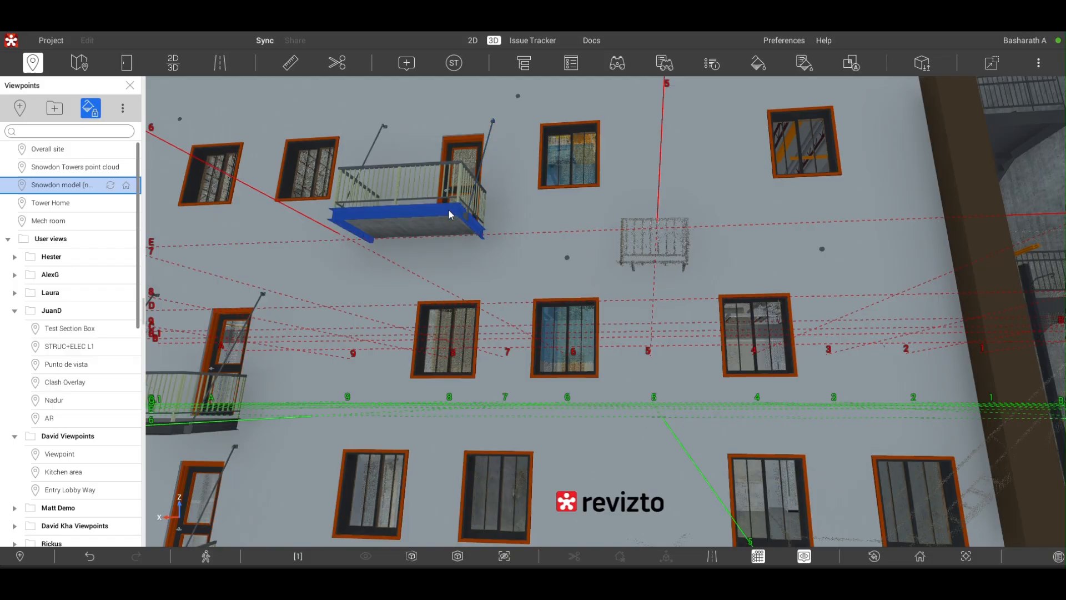
pyautogui.moveTo(450, 214)
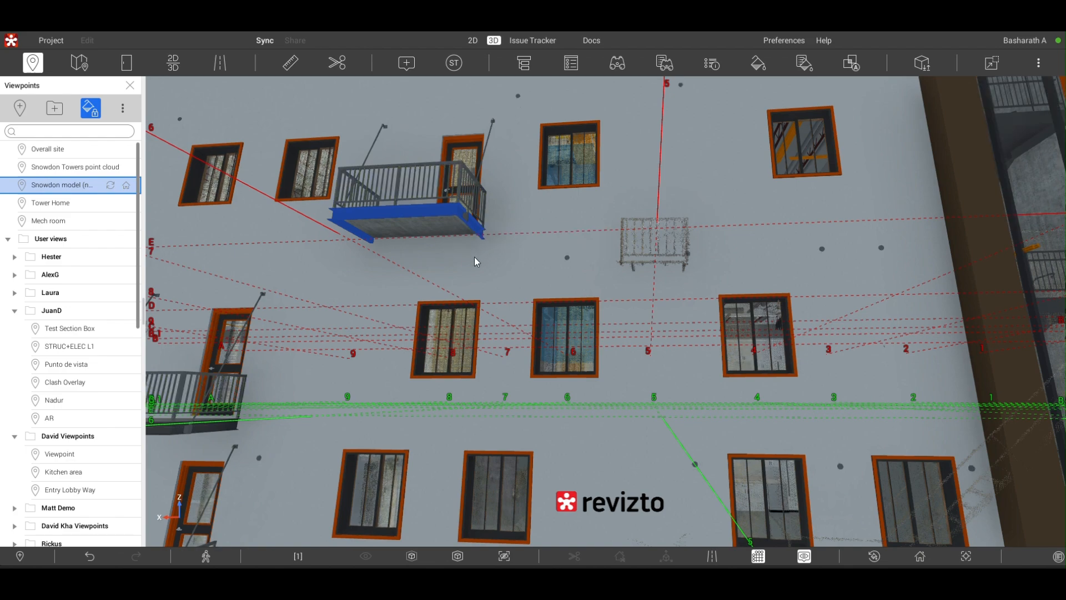
# - Show the S100 - Foundation sheet beside the 3D model, look at the Issue Tracker and return to the 3D view
pyautogui.scroll(-3, 475, 255)
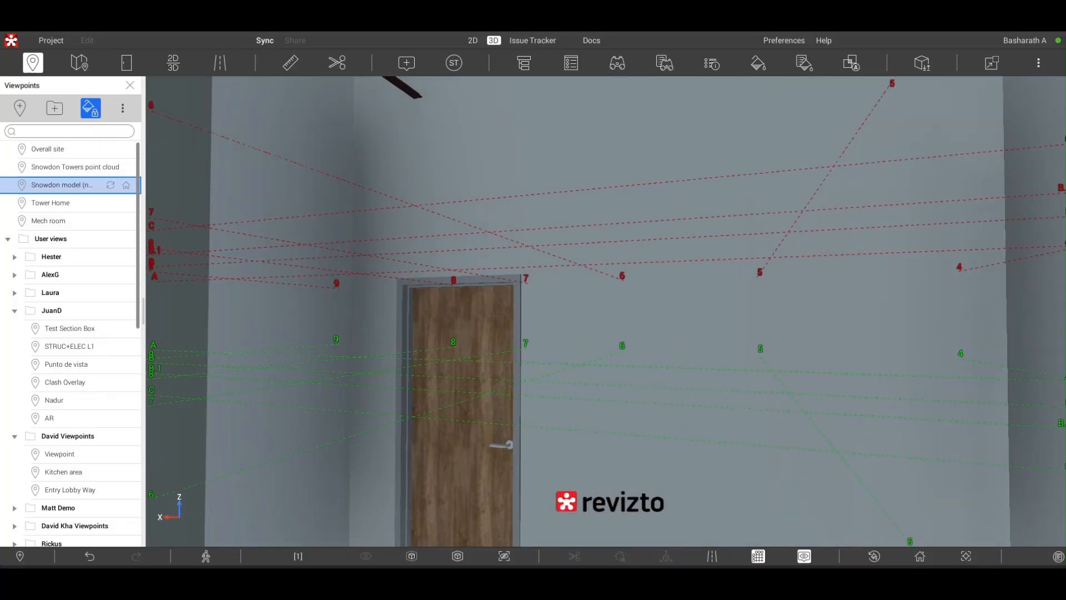
pyautogui.click(173, 62)
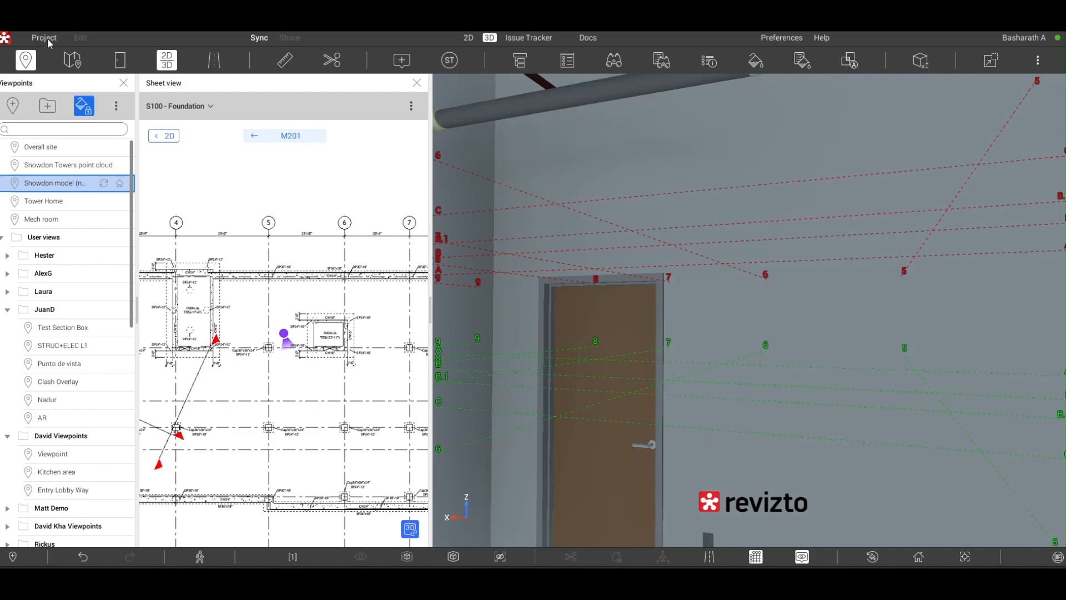
pyautogui.click(586, 37)
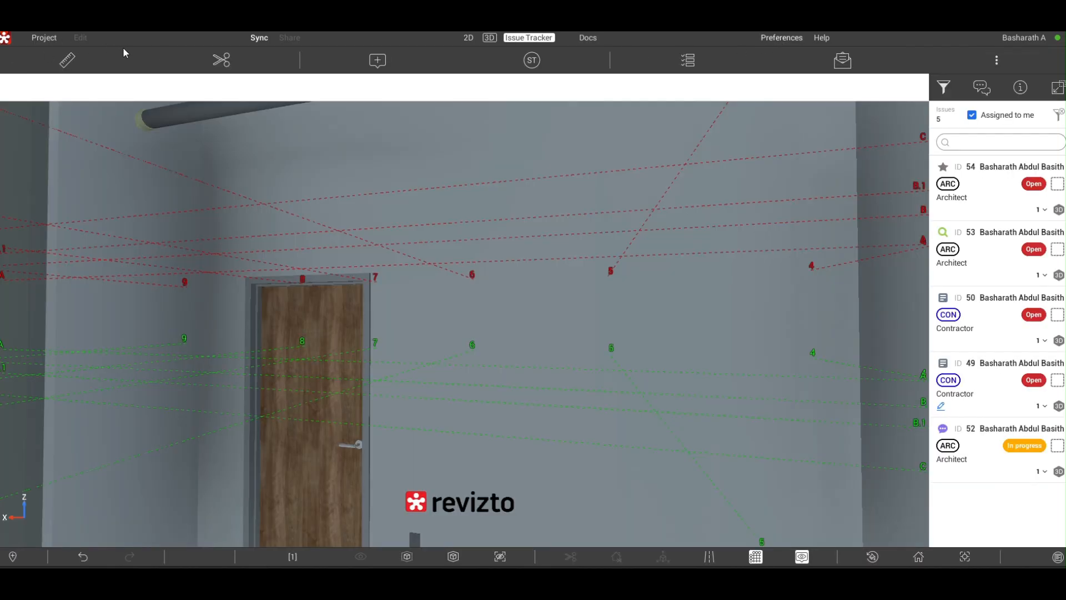
pyautogui.click(489, 37)
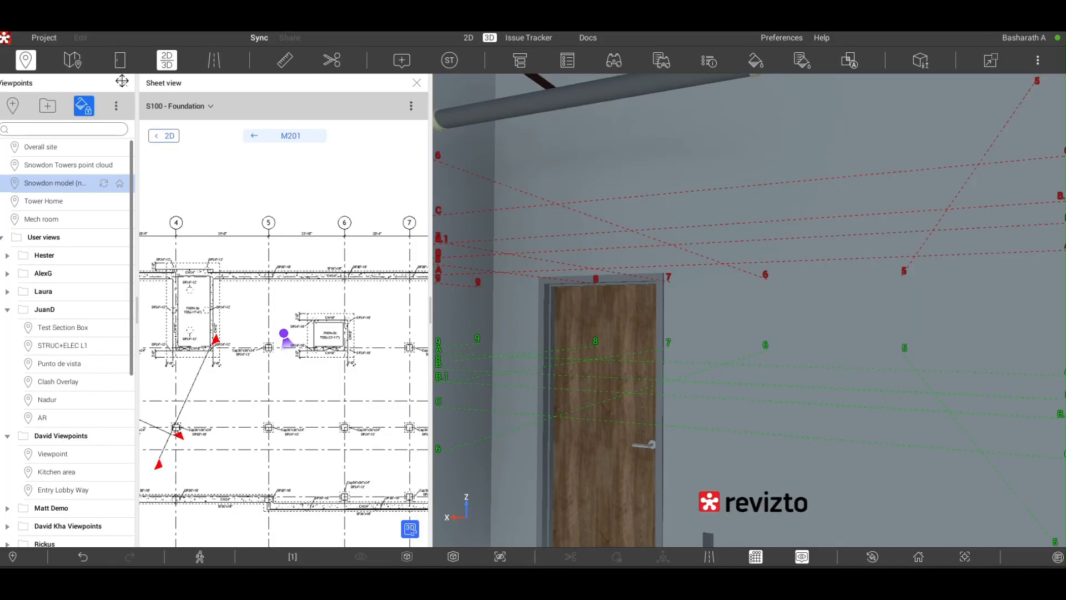
# - Close the viewpoints list and the sheet view, and back out of the interior room to the outside of the building
pyautogui.click(123, 83)
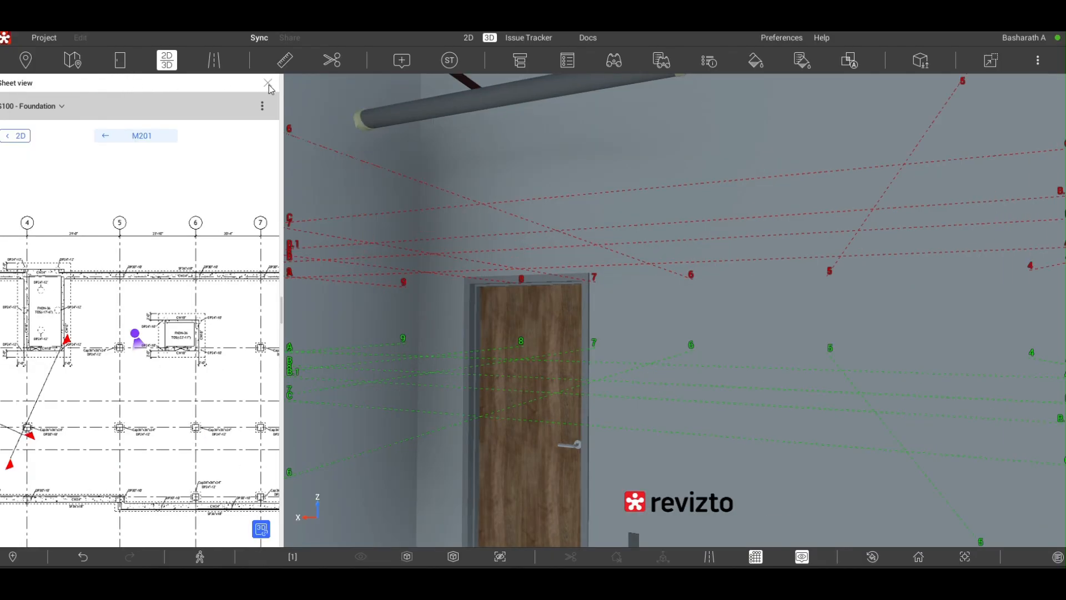
pyautogui.click(268, 84)
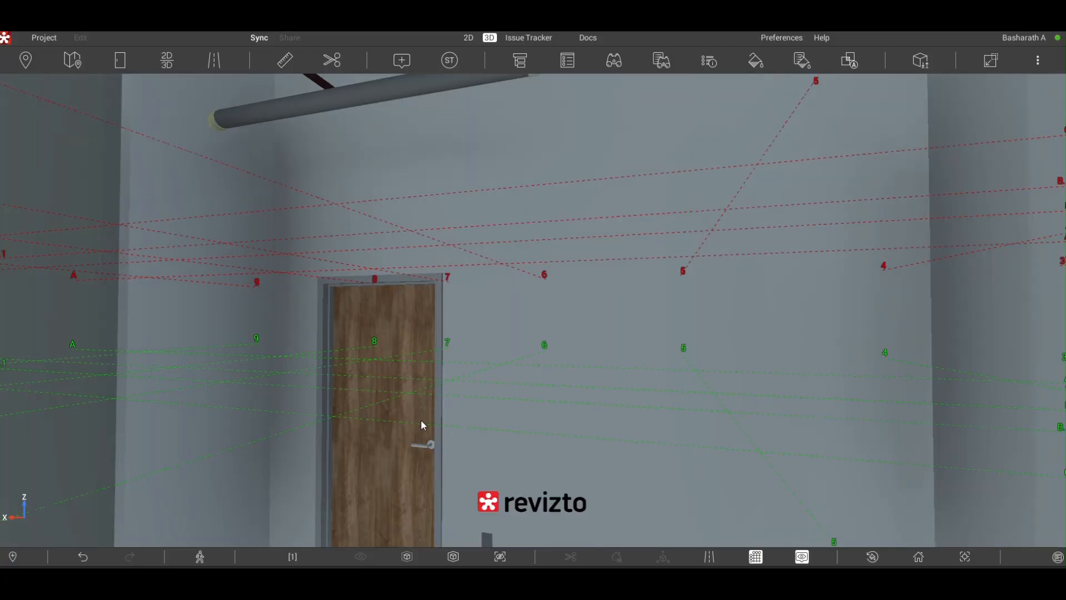
pyautogui.scroll(-3, 436, 422)
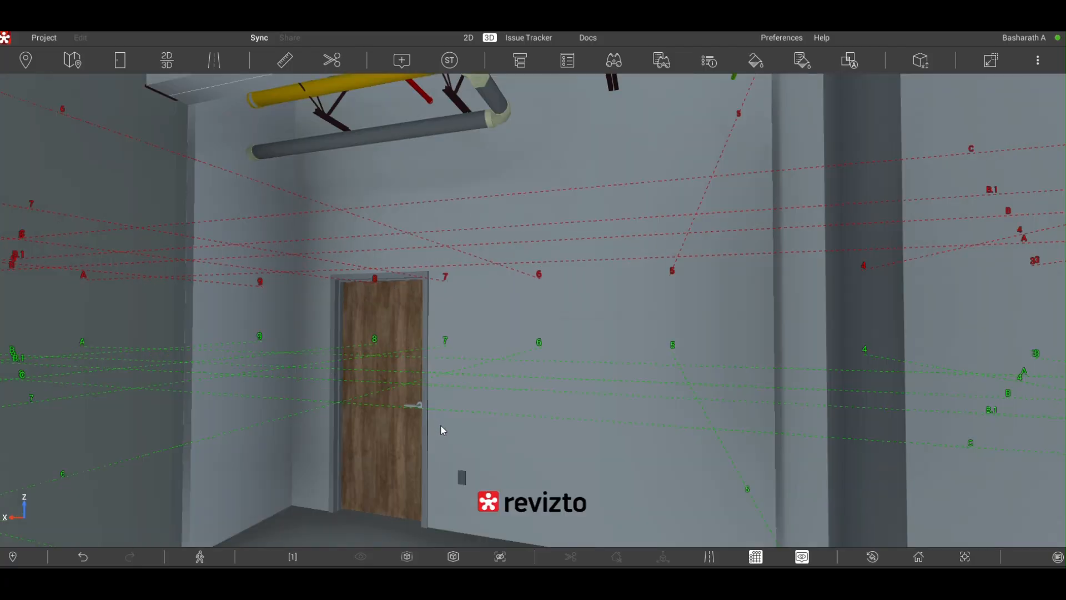
pyautogui.scroll(-2, 623, 415)
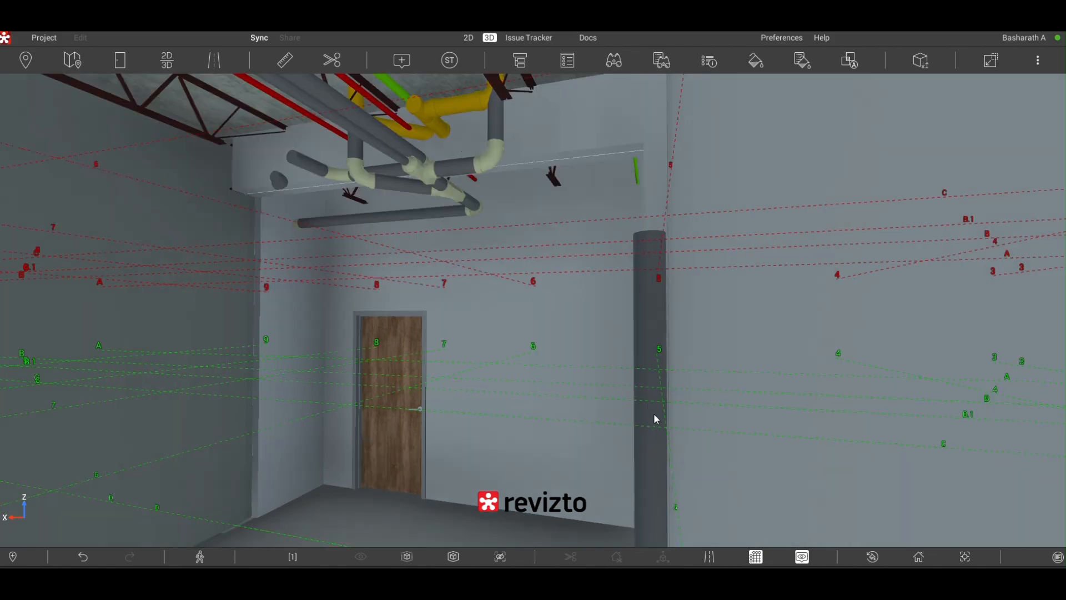
pyautogui.scroll(-2, 708, 436)
pyautogui.scroll(-1, 702, 444)
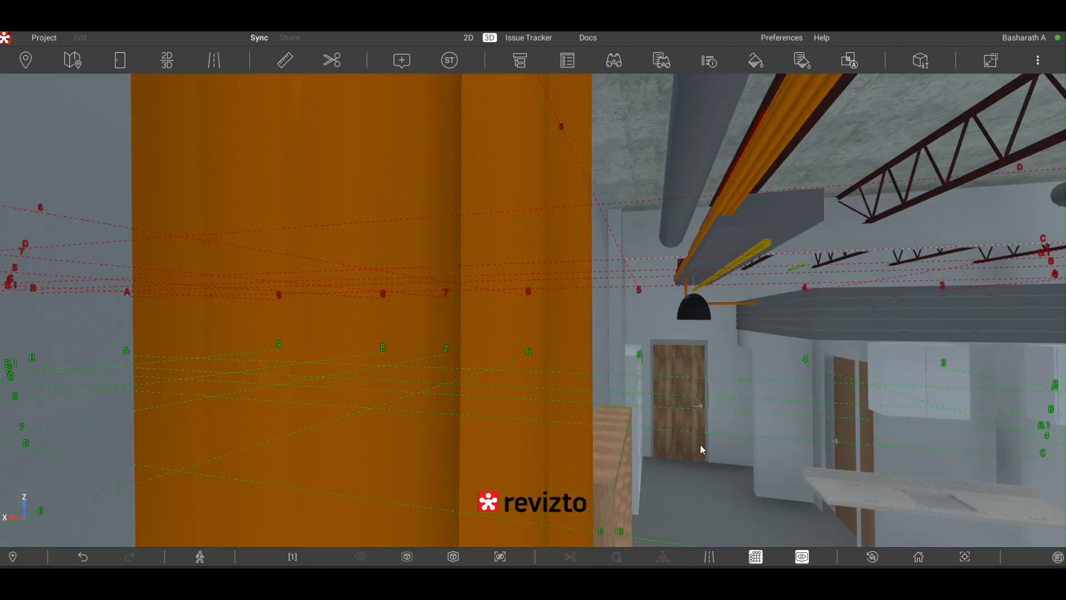
pyautogui.scroll(-1, 701, 445)
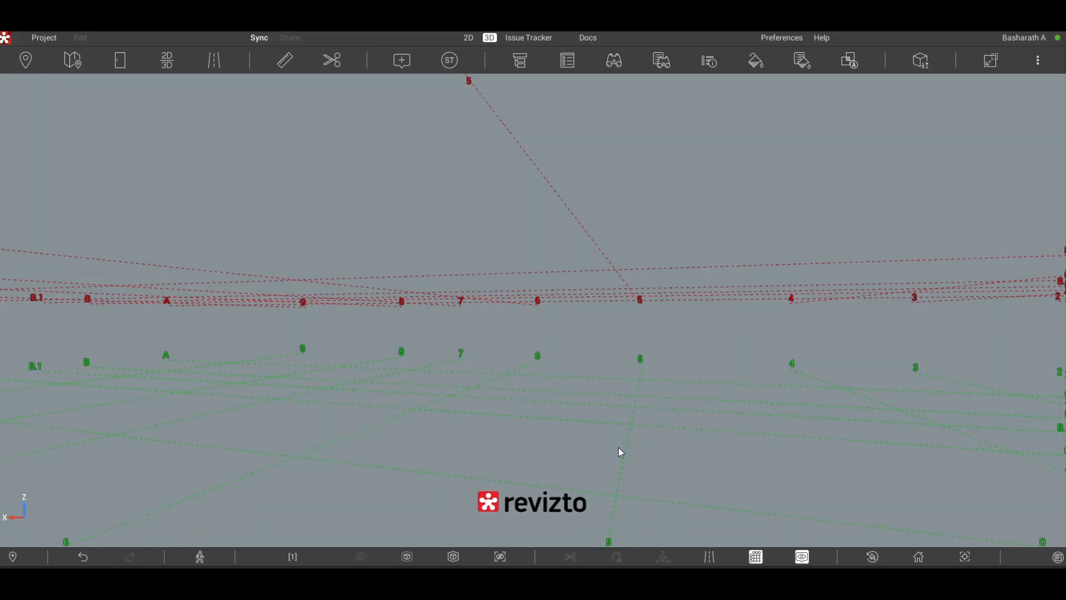
pyautogui.scroll(-3, 609, 440)
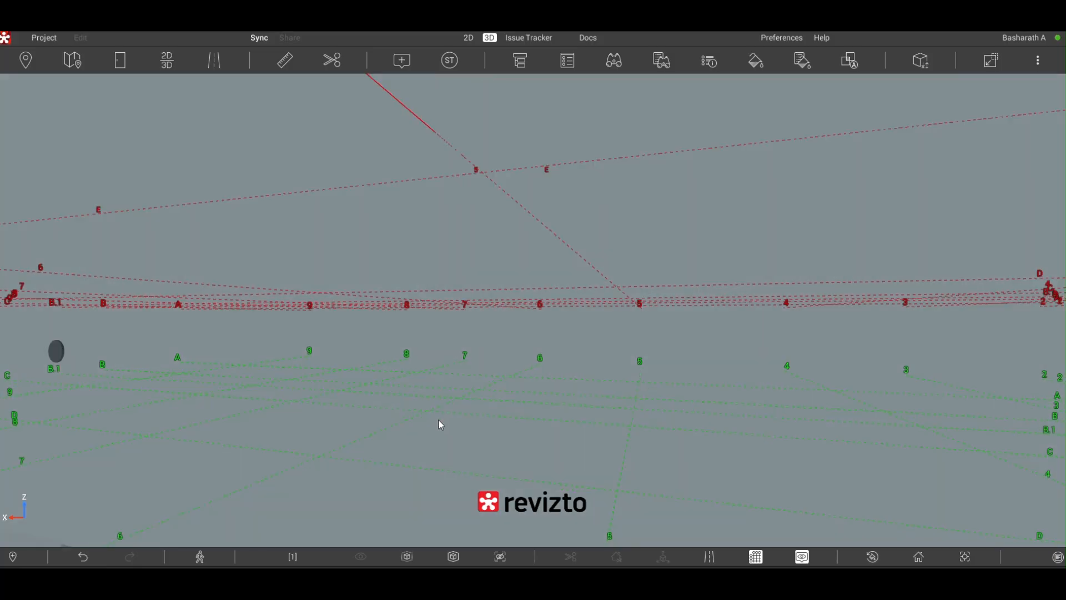
pyautogui.scroll(-2, 434, 417)
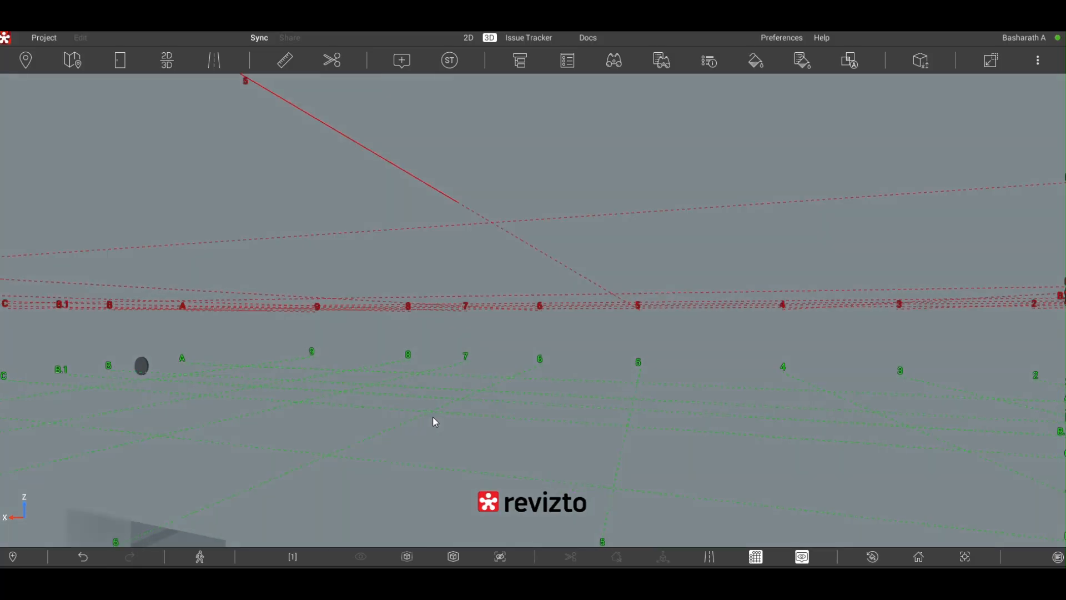
pyautogui.scroll(-2, 436, 417)
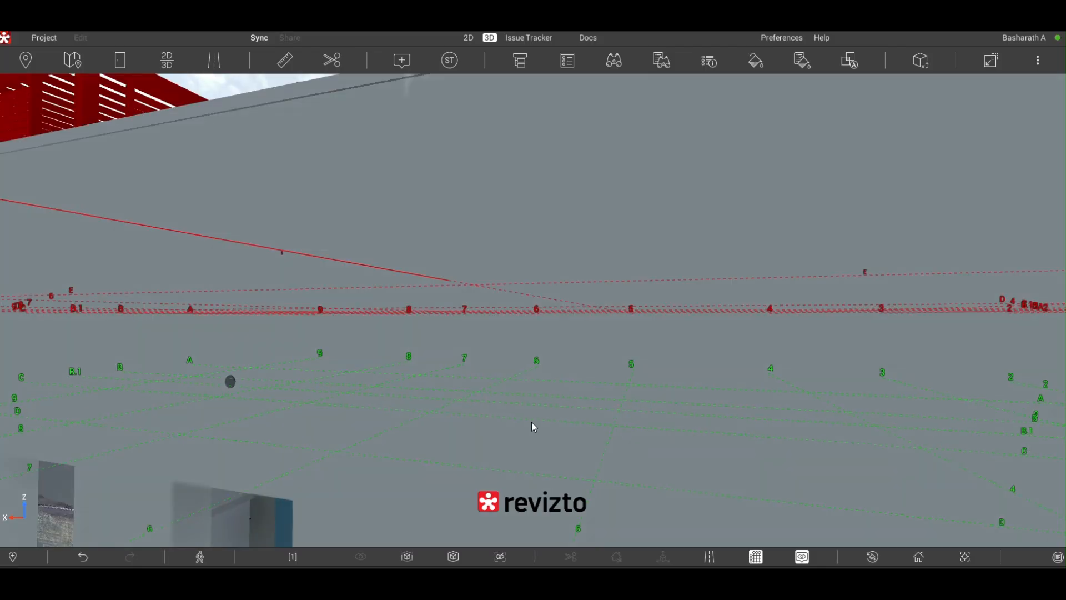
pyautogui.scroll(-5, 532, 422)
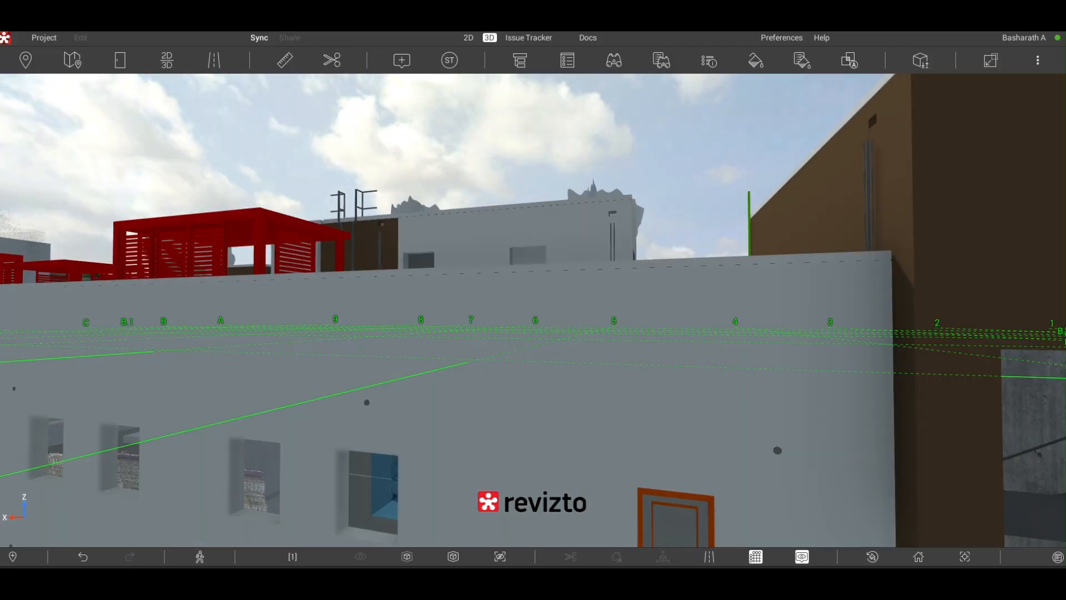
# - Pull back from the rear facade to view the whole building with its neighbours and riverbank
pyautogui.moveTo(532, 422); pyautogui.dragTo(564, 486)
pyautogui.scroll(-2, 647, 446)
pyautogui.scroll(-3, 633, 542)
pyautogui.scroll(-2, 614, 386)
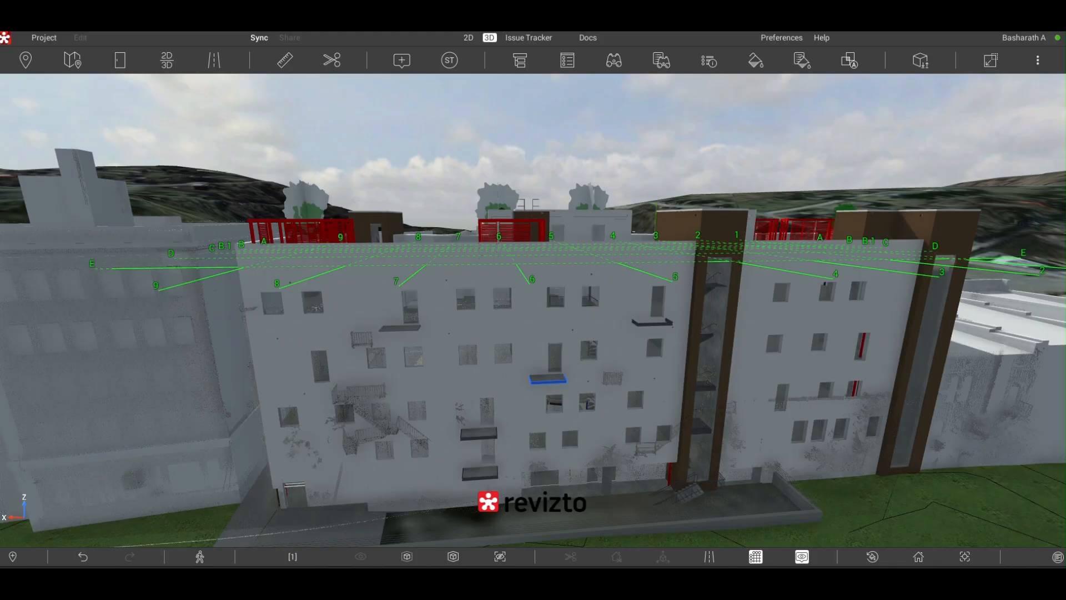
pyautogui.scroll(-6, 548, 379)
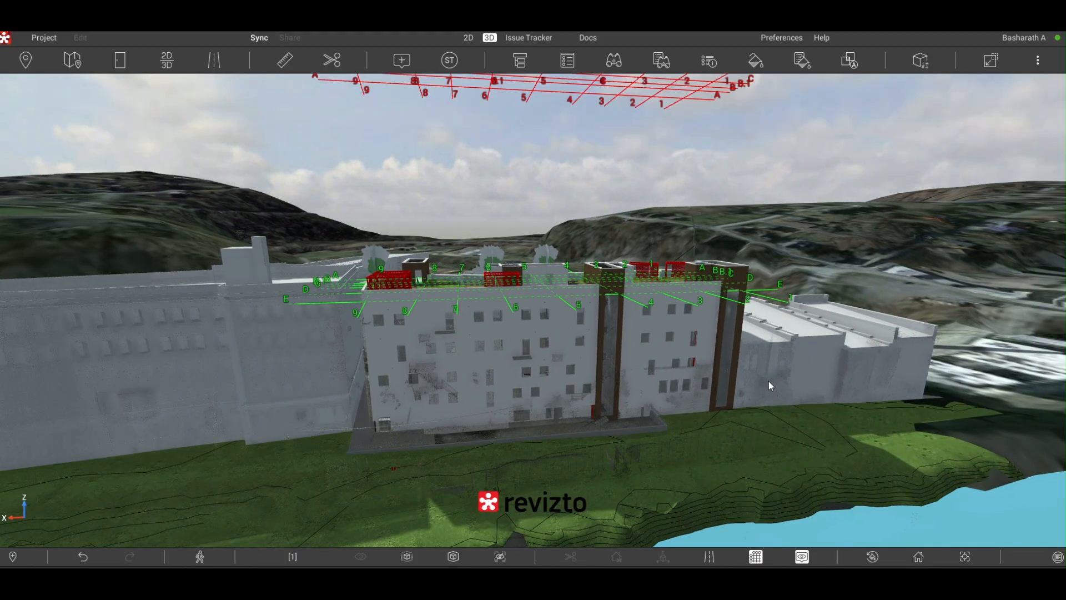
# - Fly around the building to its street side and back away to view the entire site with the surrounding terrain
pyautogui.press('w')
pyautogui.moveTo(548, 379); pyautogui.dragTo(932, 425)
pyautogui.press('w')
pyautogui.press('w')
pyautogui.press('w')
pyautogui.press('w')
pyautogui.press('w')
pyautogui.press('w')
pyautogui.press('s')
pyautogui.press('s')
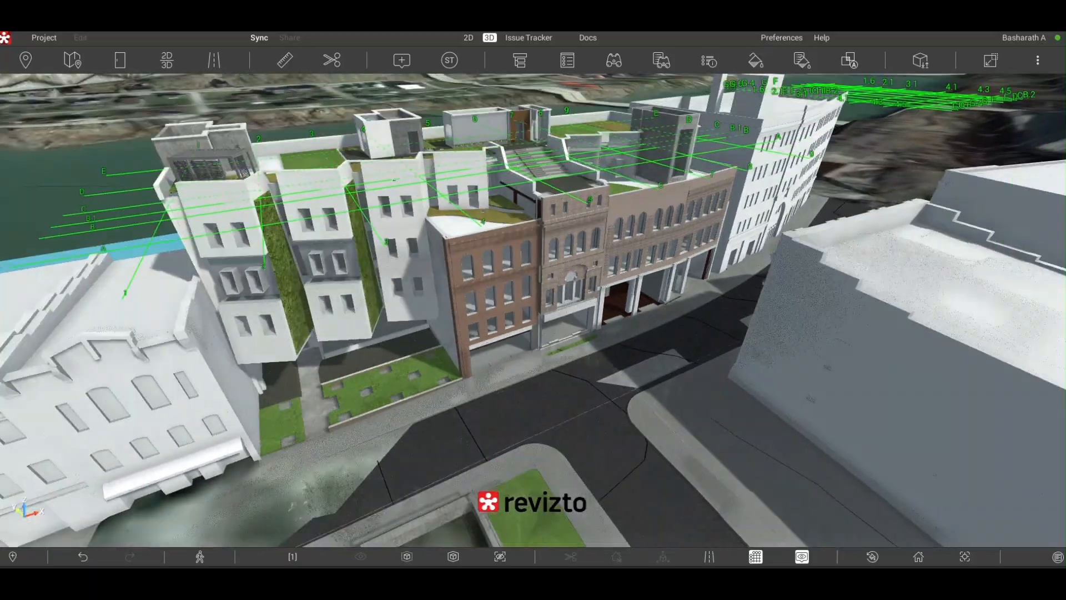
pyautogui.press('s')
pyautogui.press('s')
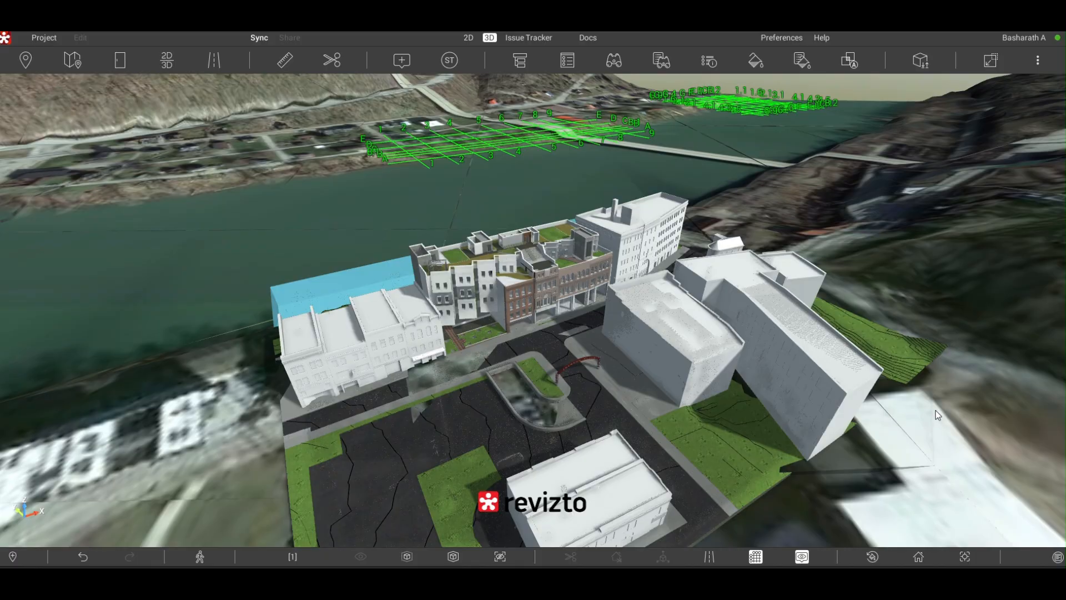
pyautogui.moveTo(936, 410)
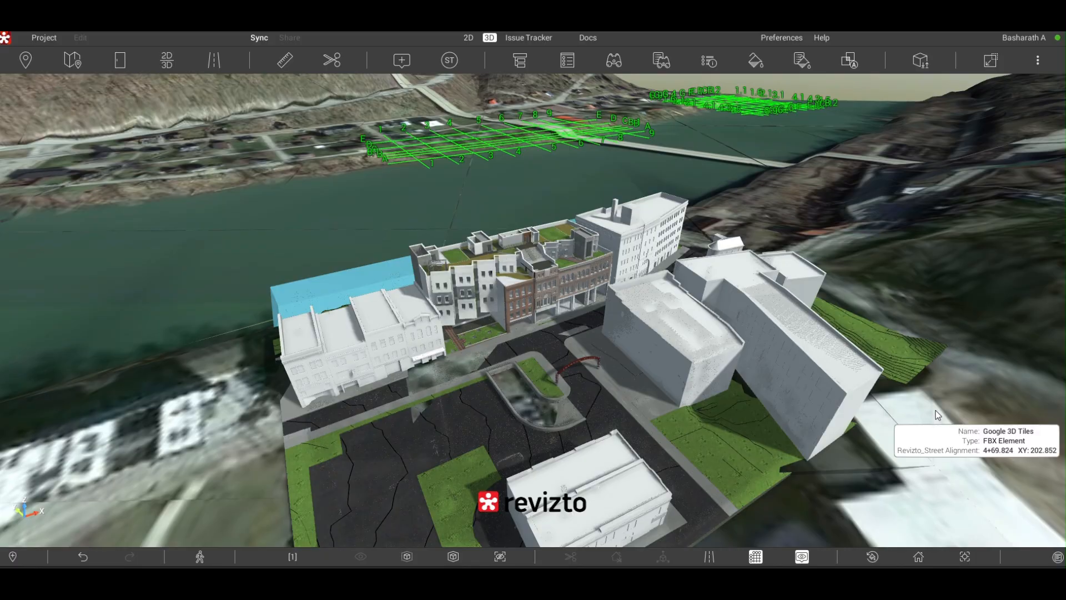